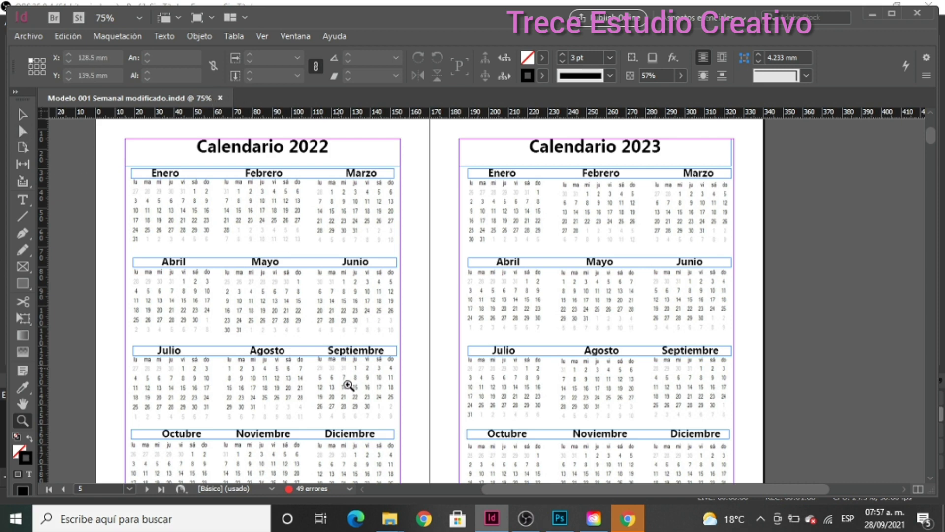
# Look over the 2022 and 2023 calendar pages and close the Modelo 001 Semanal modificado.indd document
pyautogui.scroll(3, 348, 386)
pyautogui.scroll(-5, 348, 385)
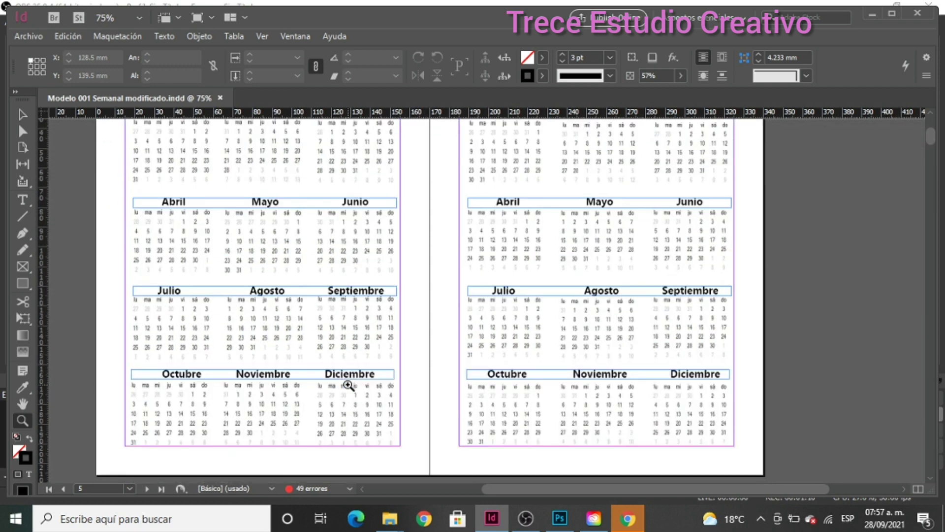
pyautogui.scroll(2, 347, 385)
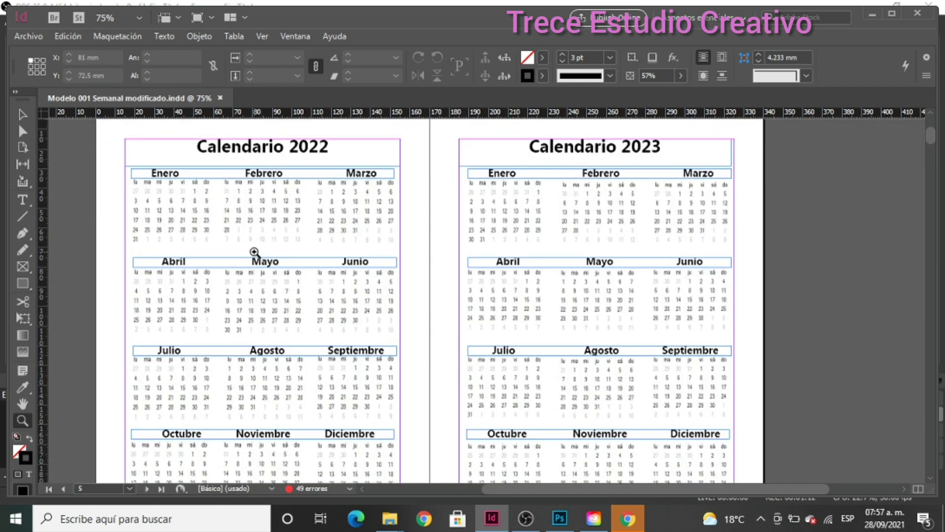
pyautogui.scroll(1, 679, 322)
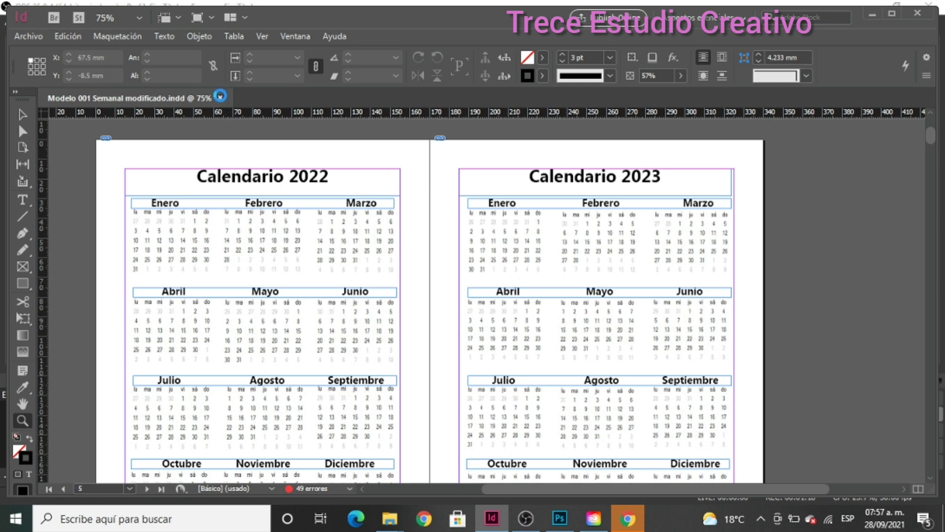
pyautogui.click(220, 96)
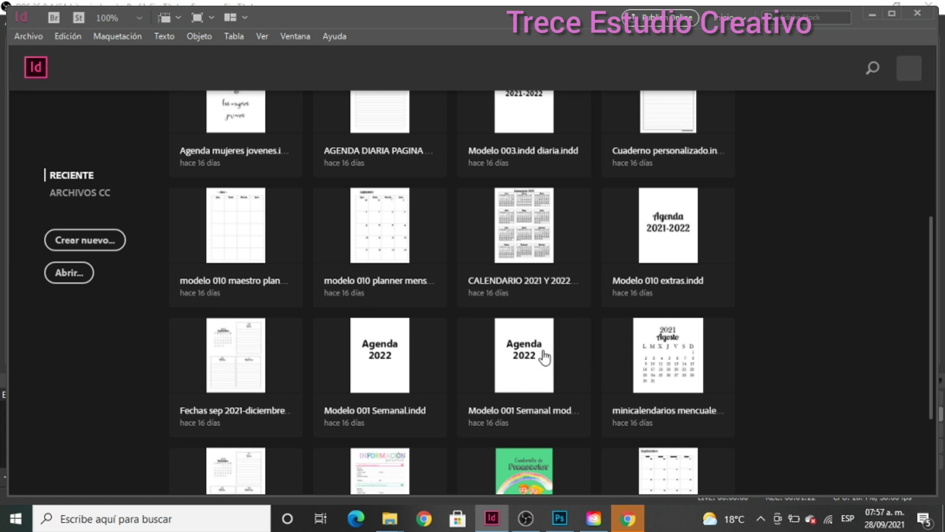
# Start a new document and choose the Carta print preset
pyautogui.scroll(5, 544, 357)
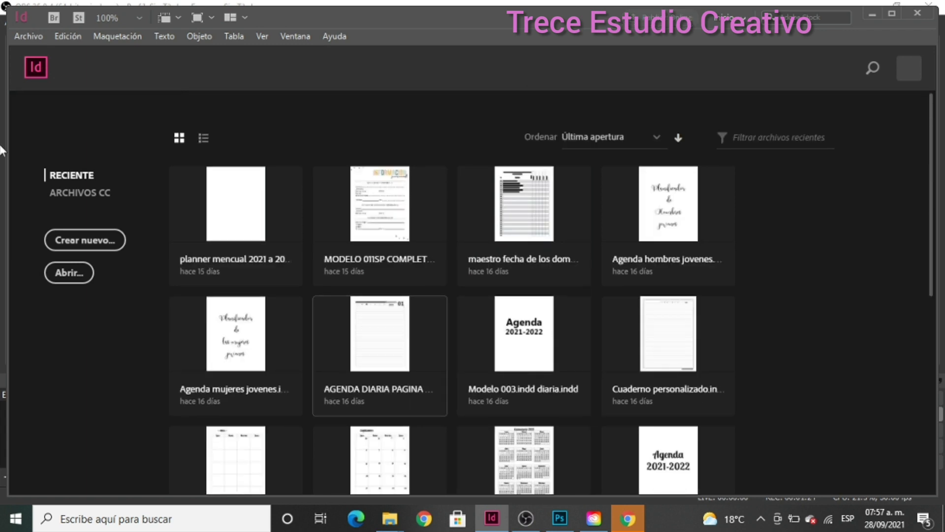
pyautogui.click(22, 38)
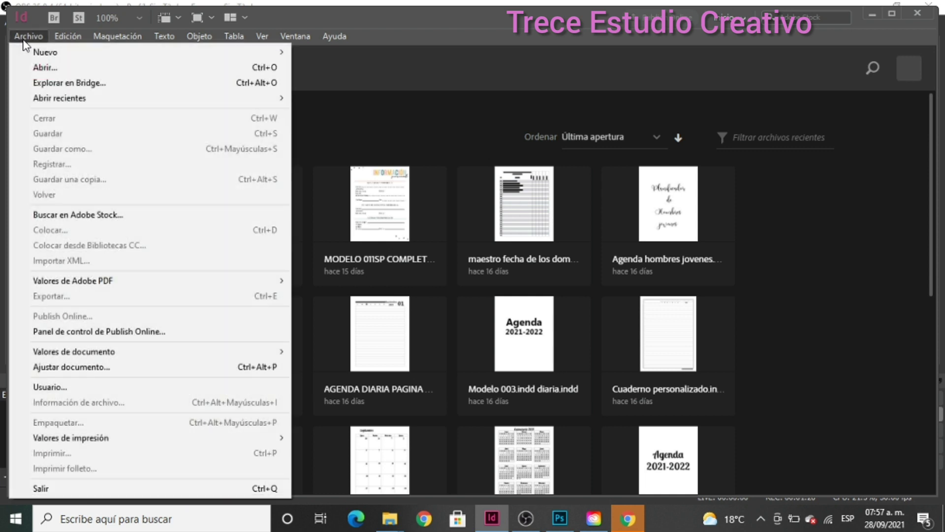
pyautogui.moveTo(49, 56)
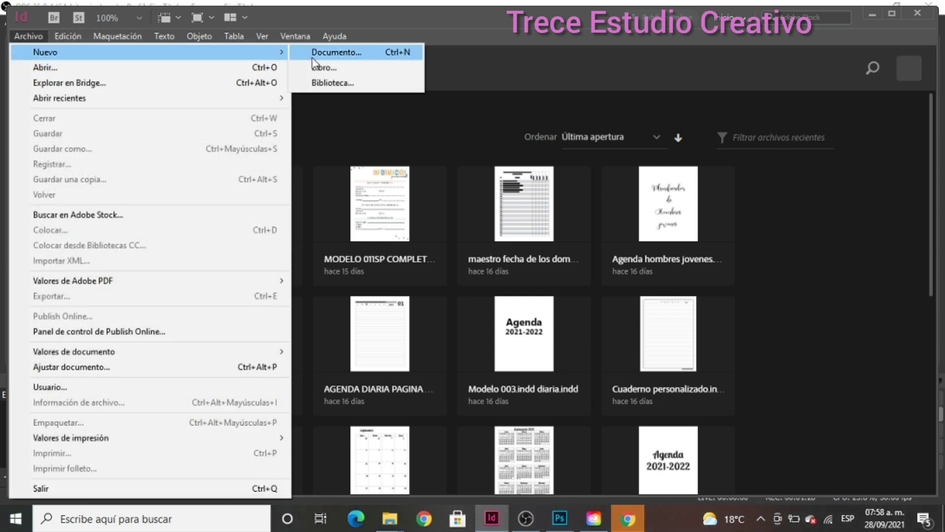
pyautogui.click(328, 54)
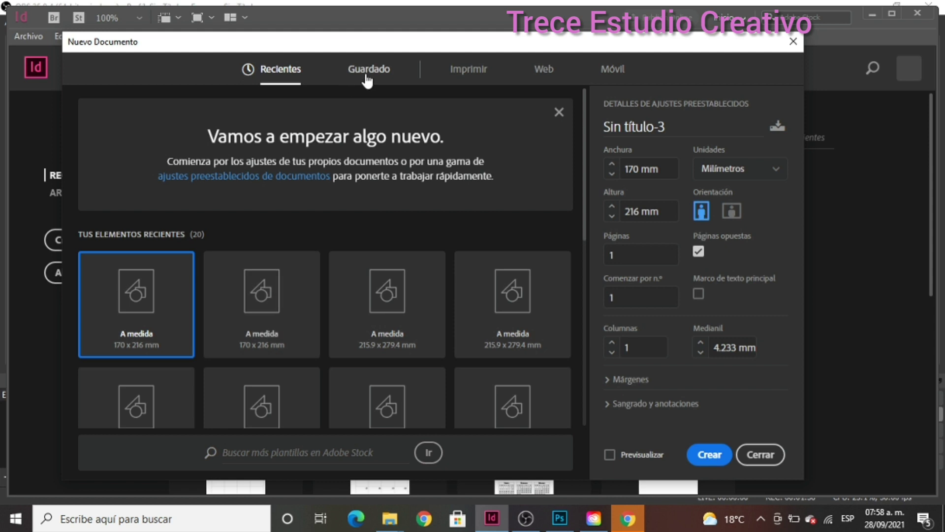
pyautogui.click(473, 74)
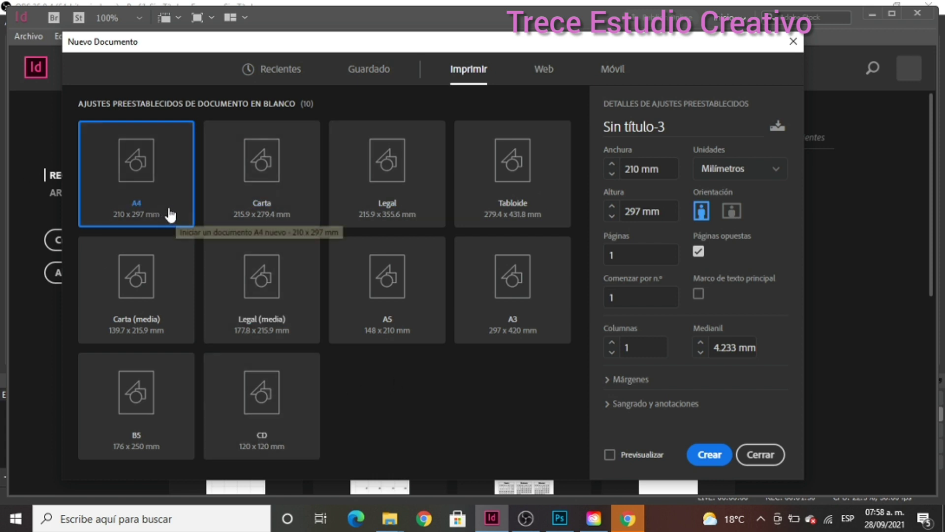
pyautogui.click(276, 210)
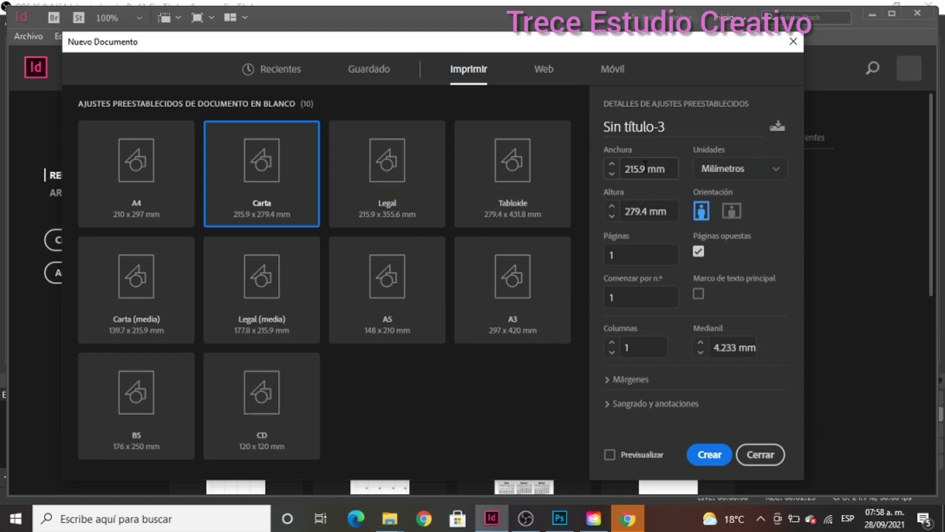
# Set the new document's page size to 170 mm wide and 216 mm high
pyautogui.doubleClick(635, 168)
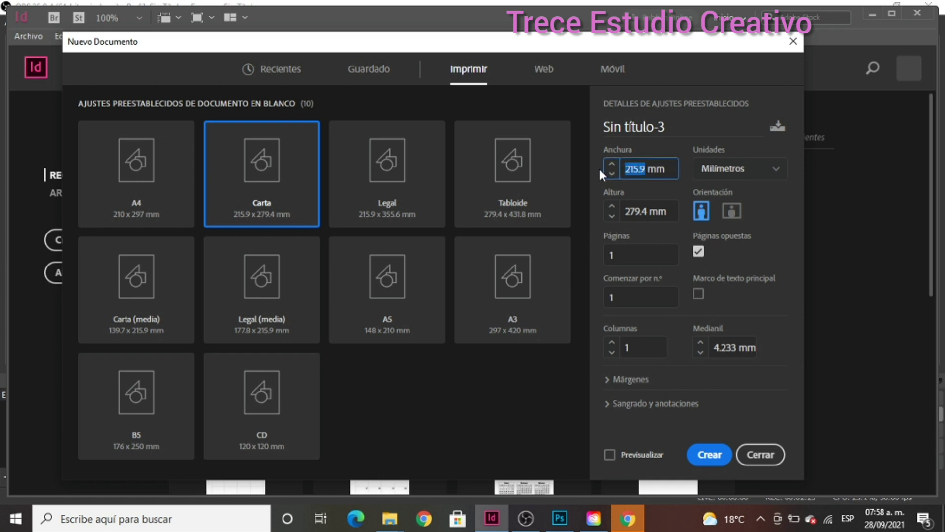
pyautogui.write('170')
pyautogui.doubleClick(645, 211)
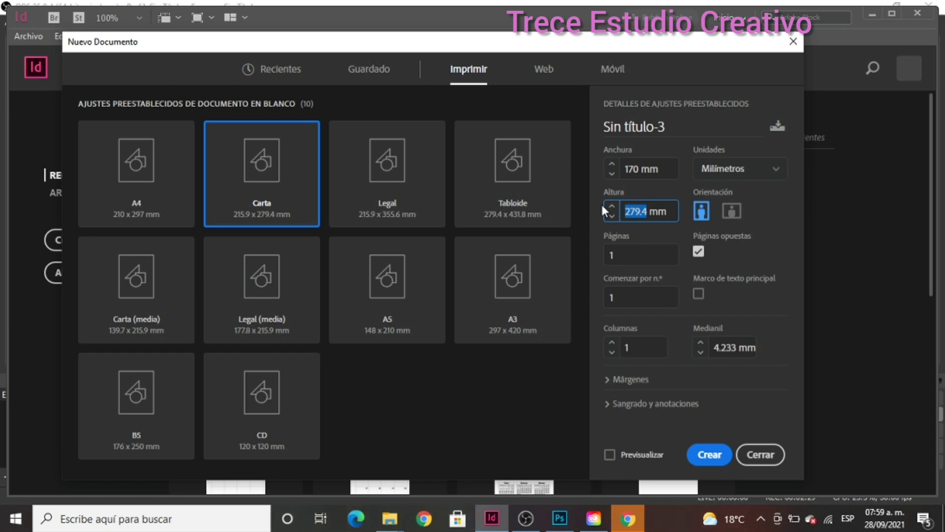
pyautogui.write('216')
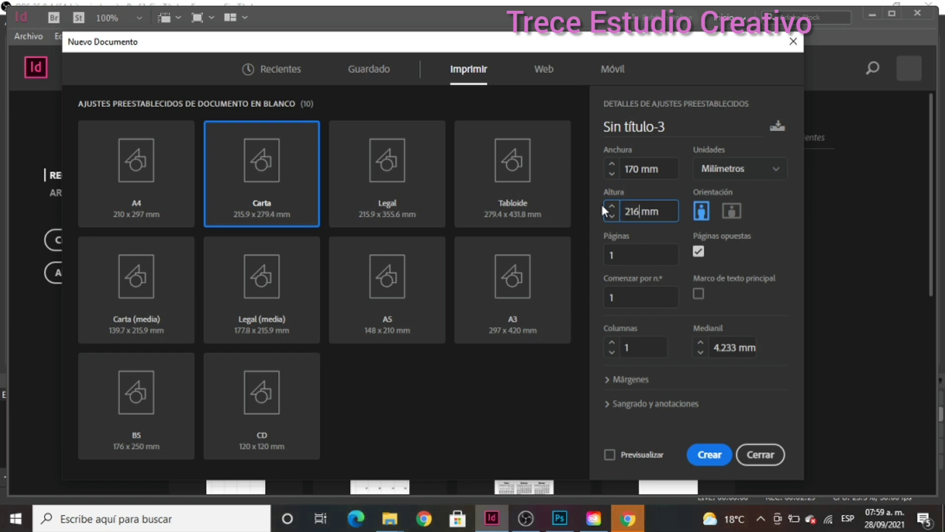
pyautogui.doubleClick(668, 211)
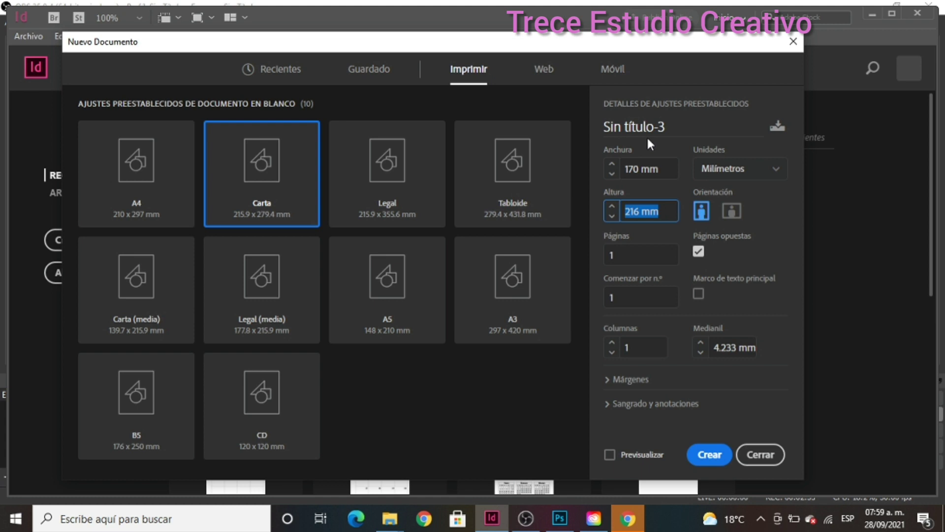
# Set all four margins to 13 mm and create the document without facing pages
pyautogui.click(640, 382)
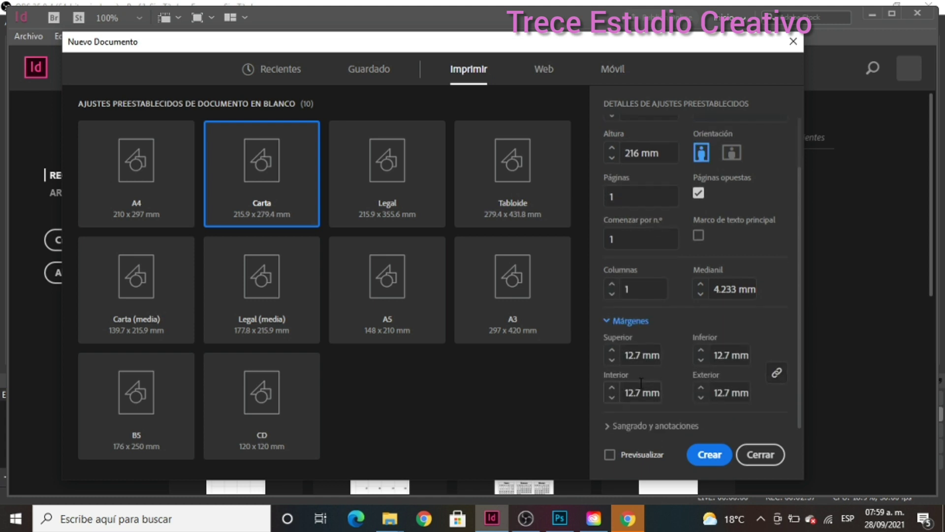
pyautogui.doubleClick(639, 355)
pyautogui.write('13')
pyautogui.click(724, 392)
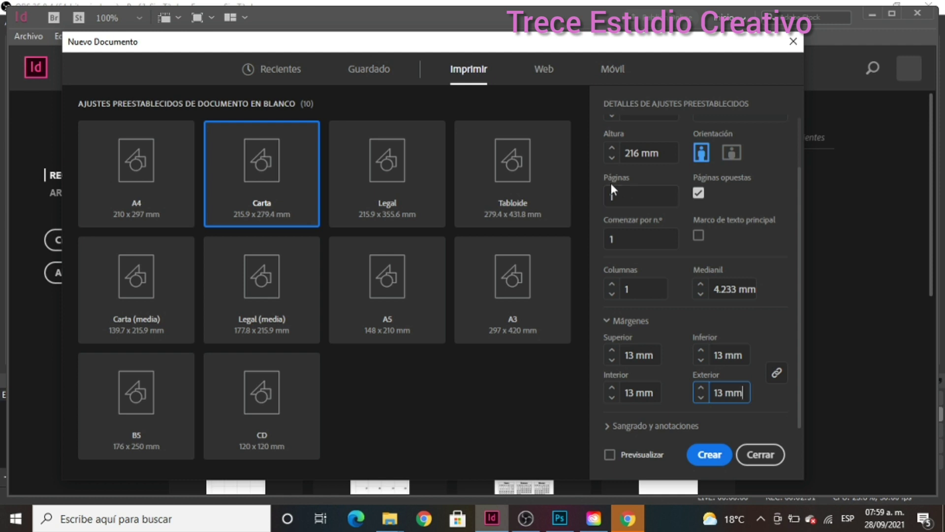
pyautogui.click(698, 194)
pyautogui.click(704, 467)
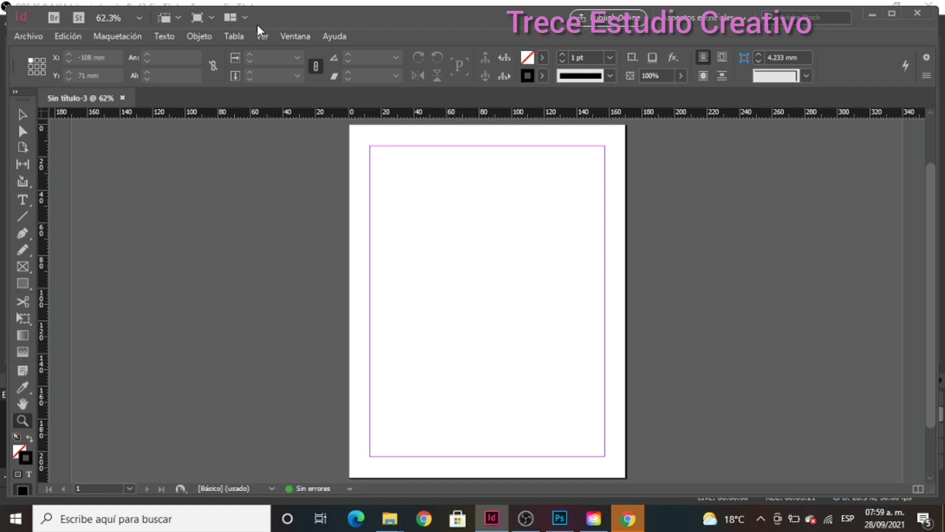
# Show the Scripts utility
pyautogui.click(295, 36)
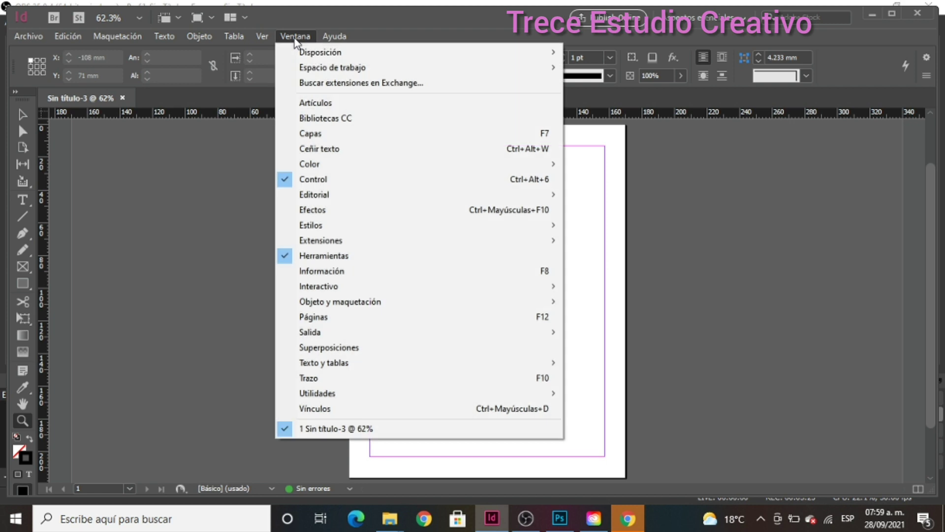
pyautogui.moveTo(348, 402)
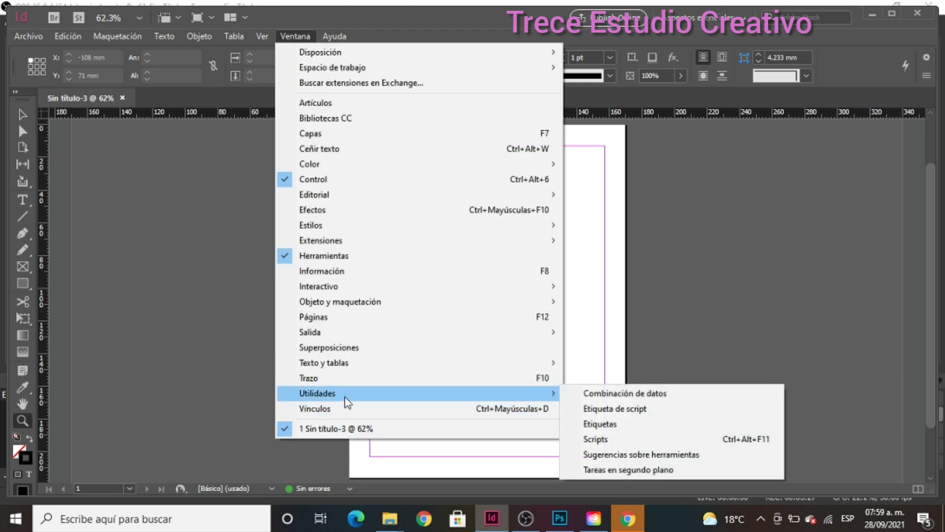
pyautogui.click(629, 443)
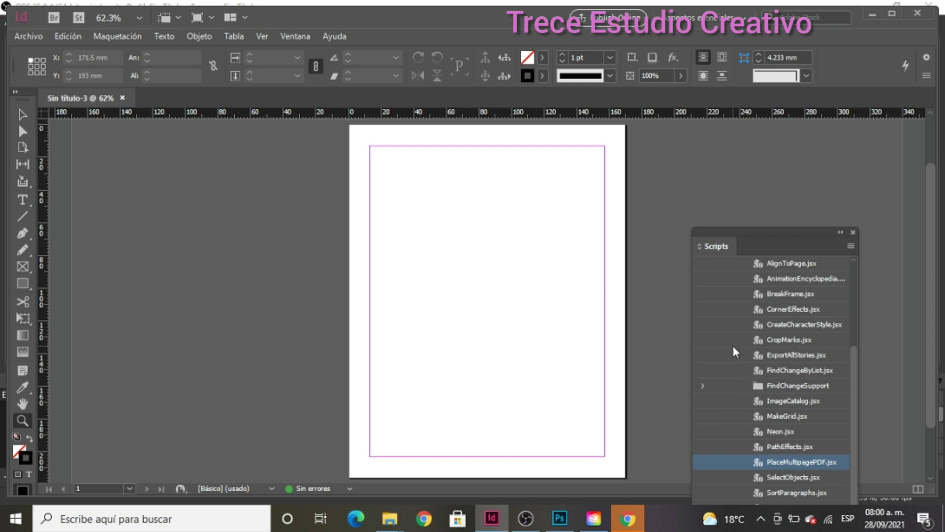
# Collapse the JavaScript samples folder and run calendarWizard.js from the user's calendarWizard scripts
pyautogui.scroll(-2, 734, 347)
pyautogui.scroll(6, 734, 346)
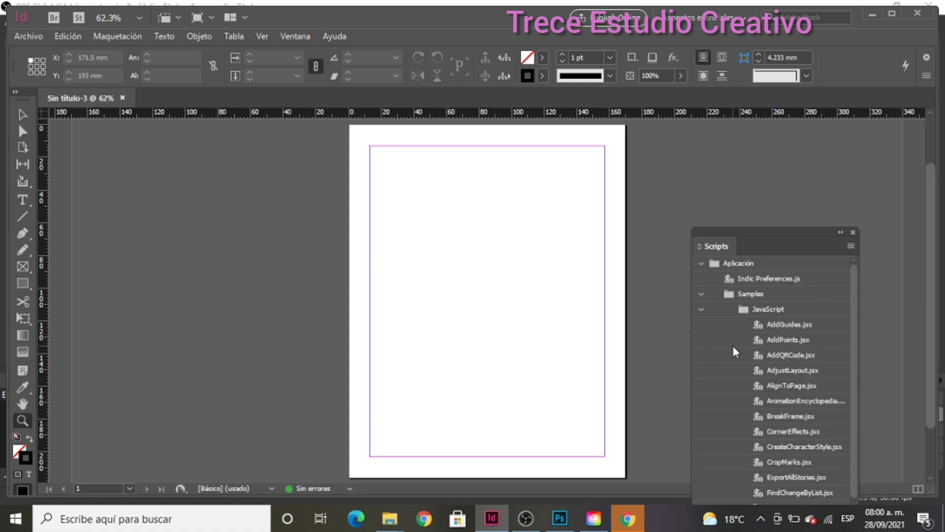
pyautogui.scroll(-1, 734, 351)
pyautogui.scroll(1, 734, 352)
pyautogui.scroll(-2, 733, 345)
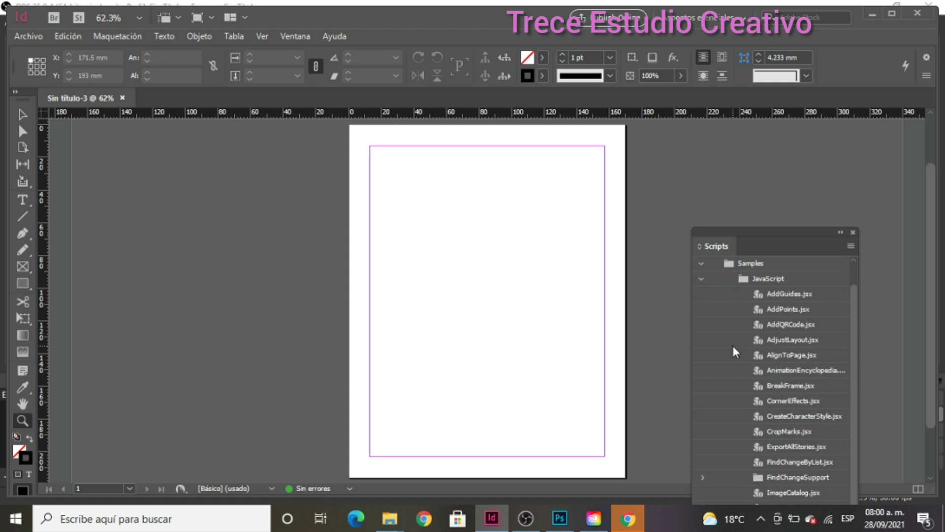
pyautogui.click(700, 277)
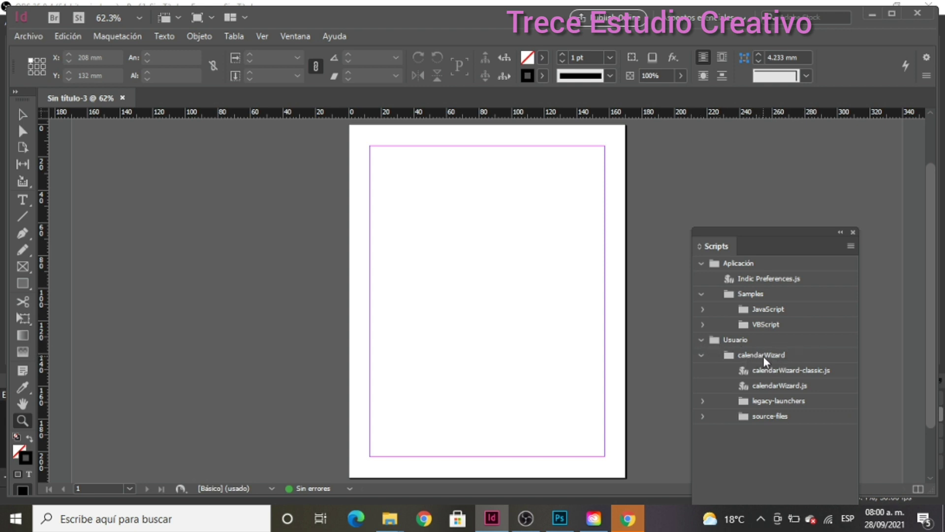
pyautogui.click(768, 385)
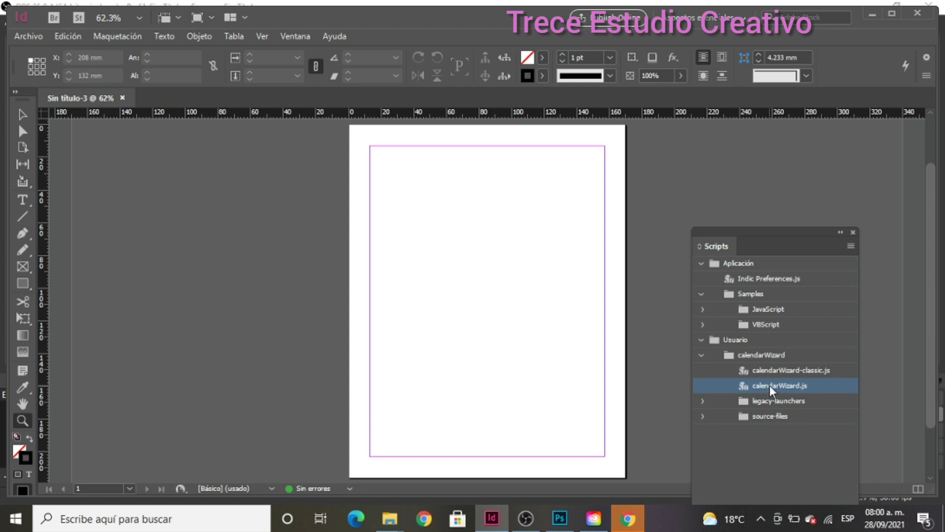
pyautogui.doubleClick(769, 385)
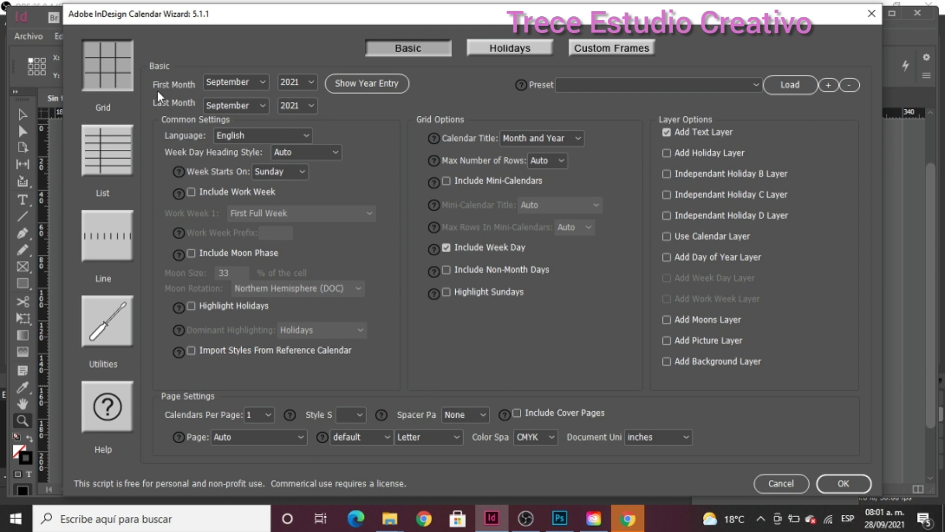
# Set the calendar range from January 2022 through December 2022
pyautogui.click(261, 82)
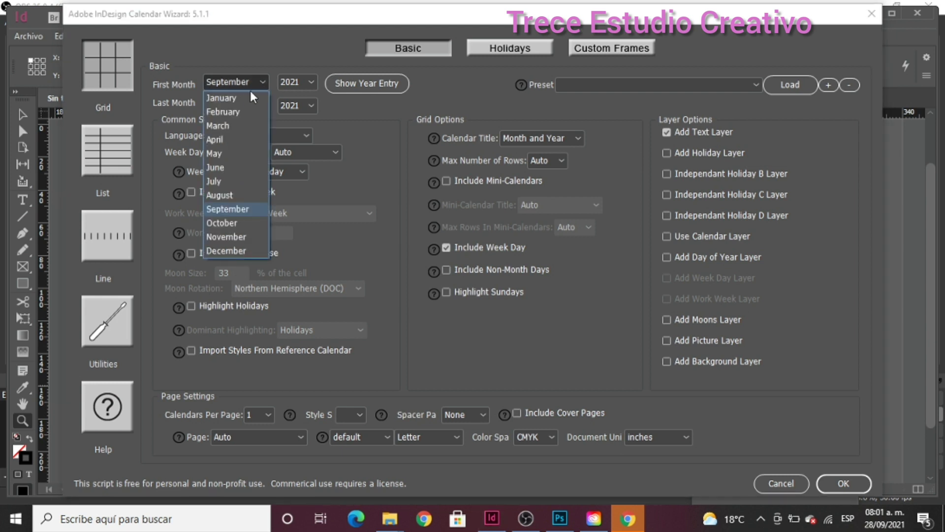
pyautogui.click(311, 80)
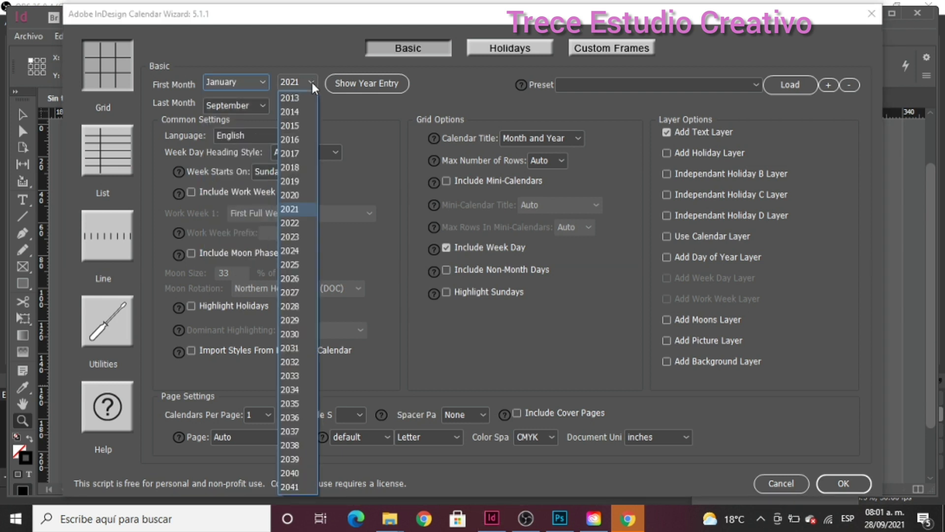
pyautogui.click(290, 223)
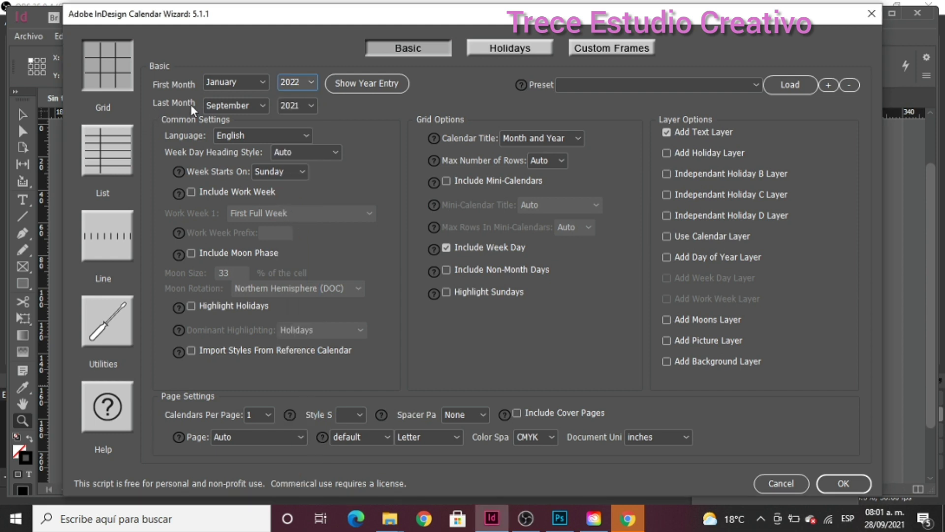
pyautogui.click(261, 108)
pyautogui.click(250, 275)
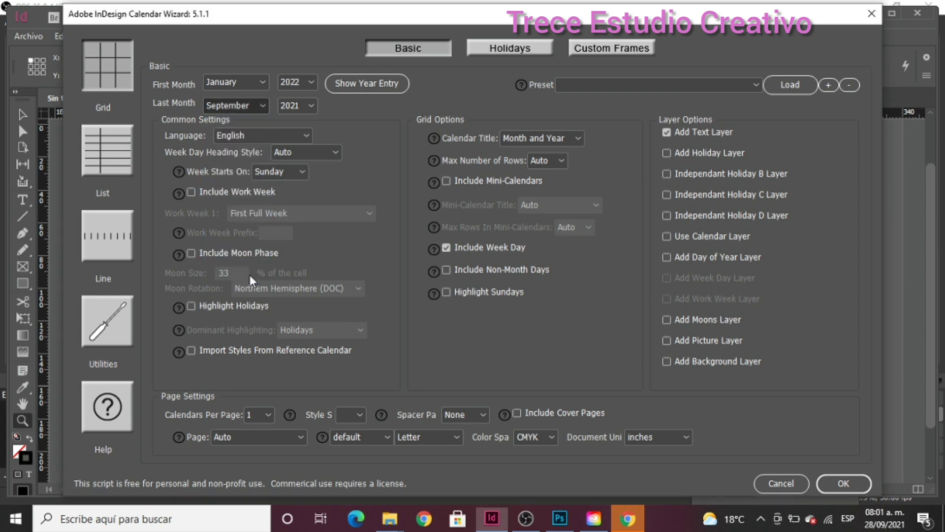
pyautogui.click(312, 105)
pyautogui.click(295, 120)
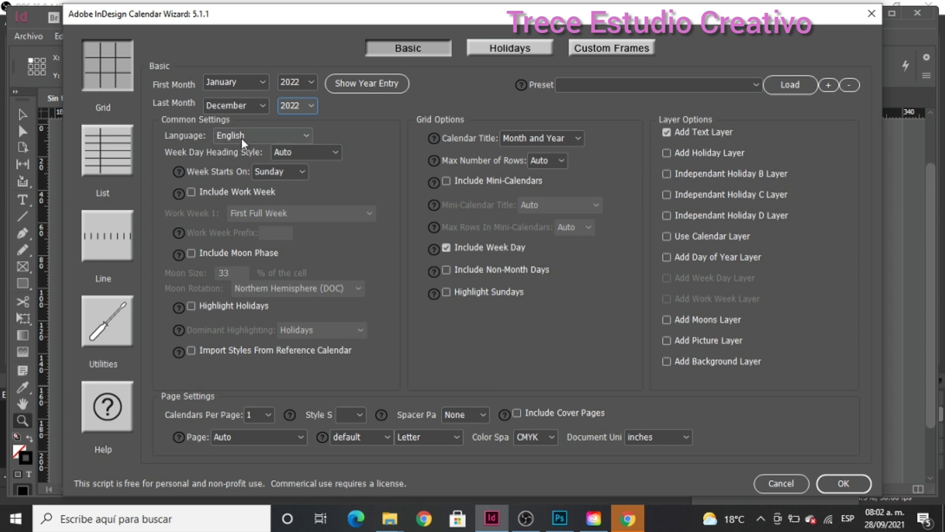
# Set the calendar language to Spanish and the week day heading style to Short: S
pyautogui.click(307, 137)
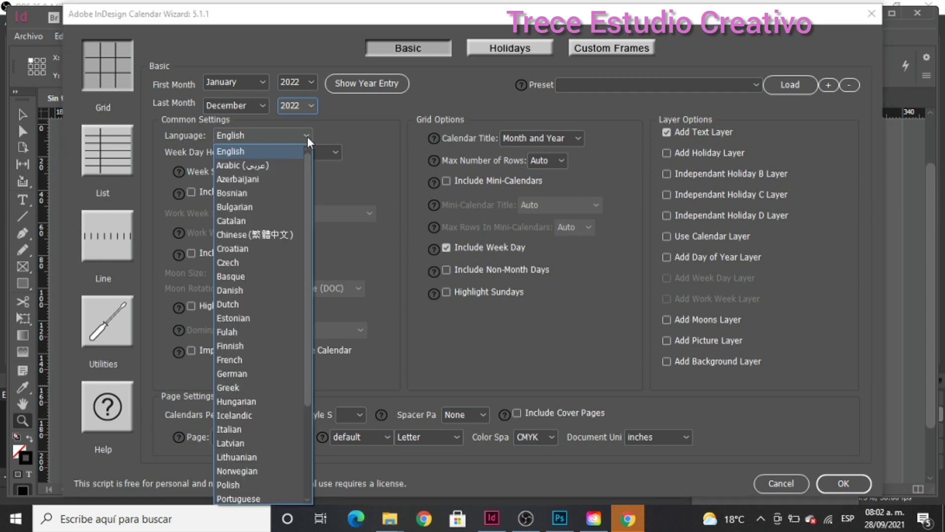
pyautogui.scroll(-3, 252, 418)
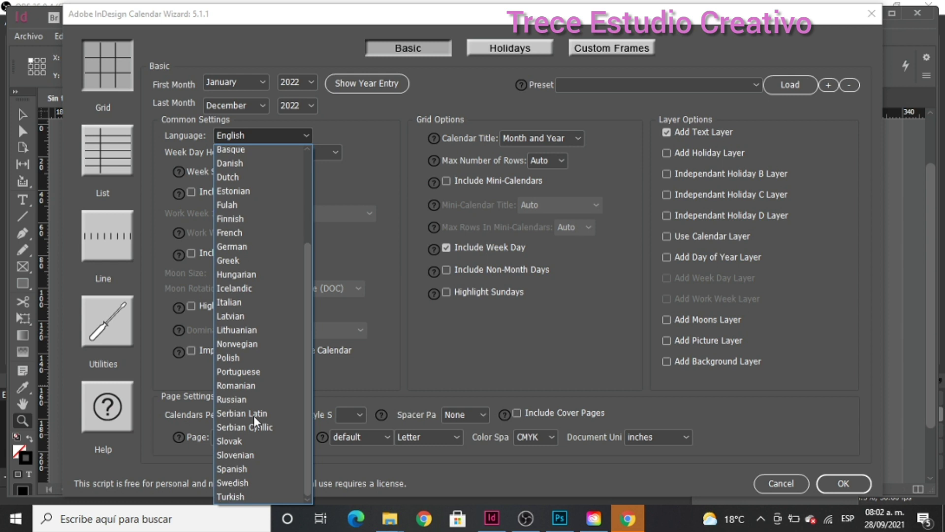
pyautogui.click(237, 469)
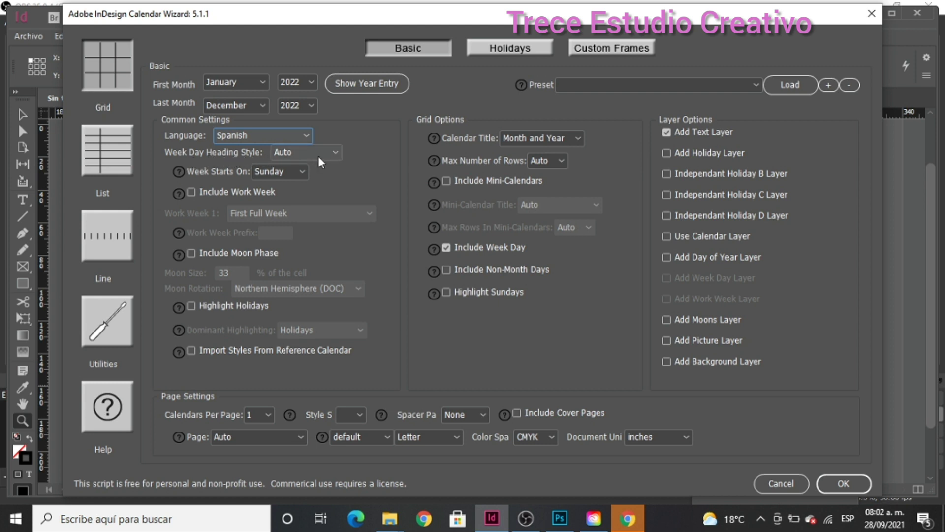
pyautogui.click(335, 154)
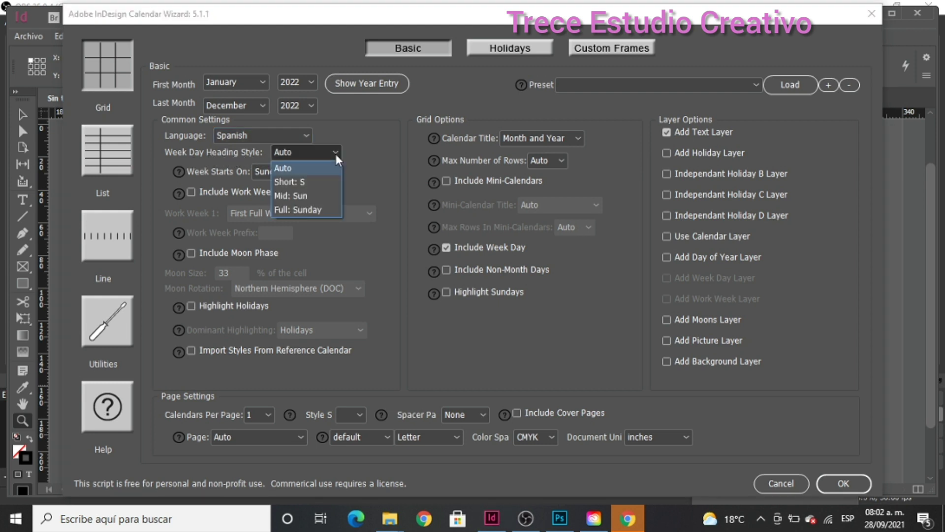
pyautogui.click(304, 182)
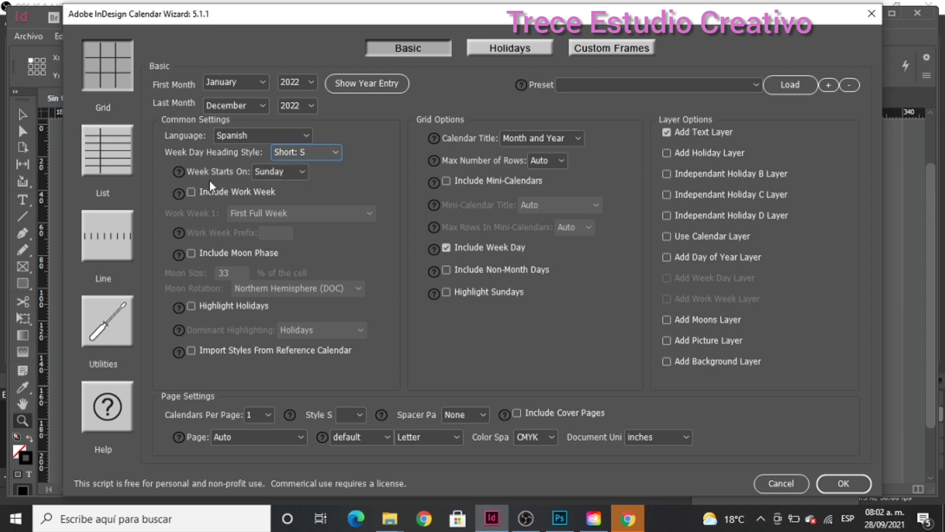
# Make weeks start on Monday and place the calendar in the Current Document
pyautogui.click(304, 171)
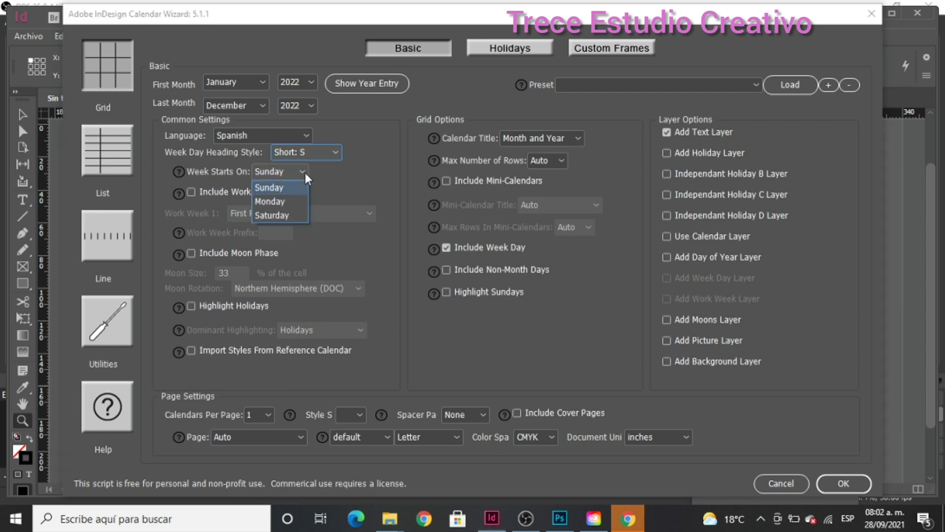
pyautogui.click(291, 202)
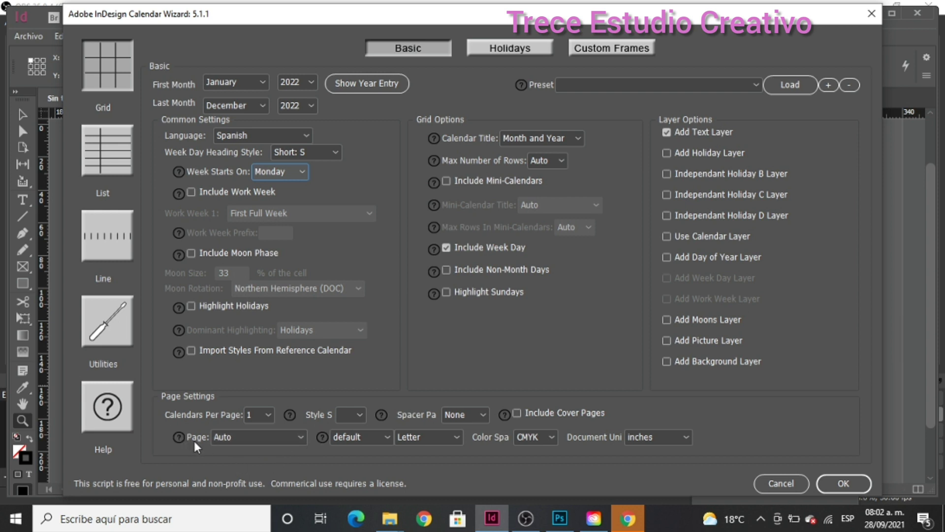
pyautogui.click(298, 437)
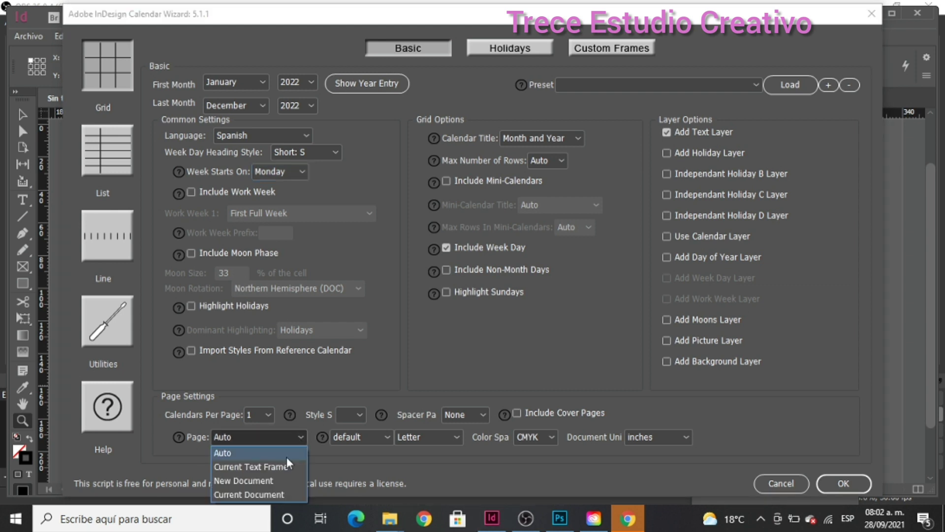
pyautogui.click(280, 495)
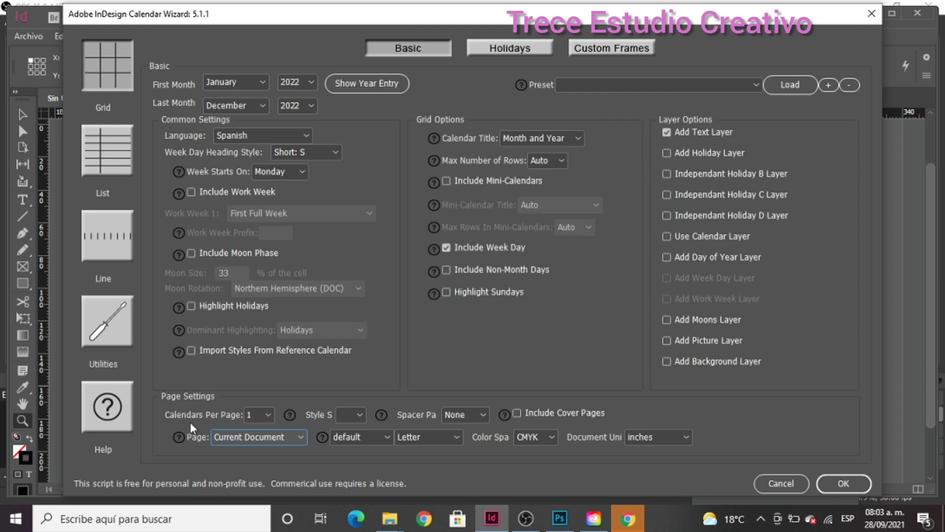
# Set 12 calendars per page and the page orientation to Portrait
pyautogui.click(269, 415)
pyautogui.click(255, 399)
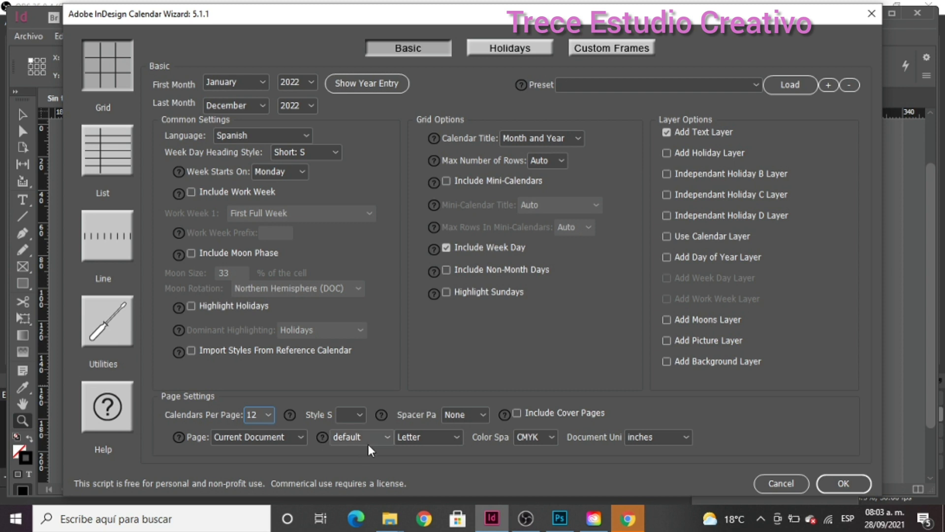
pyautogui.click(387, 437)
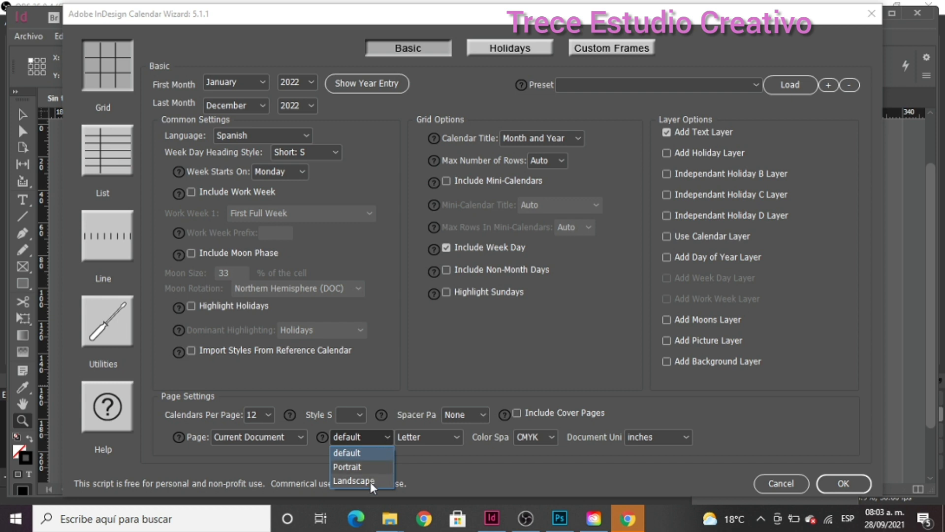
pyautogui.click(361, 467)
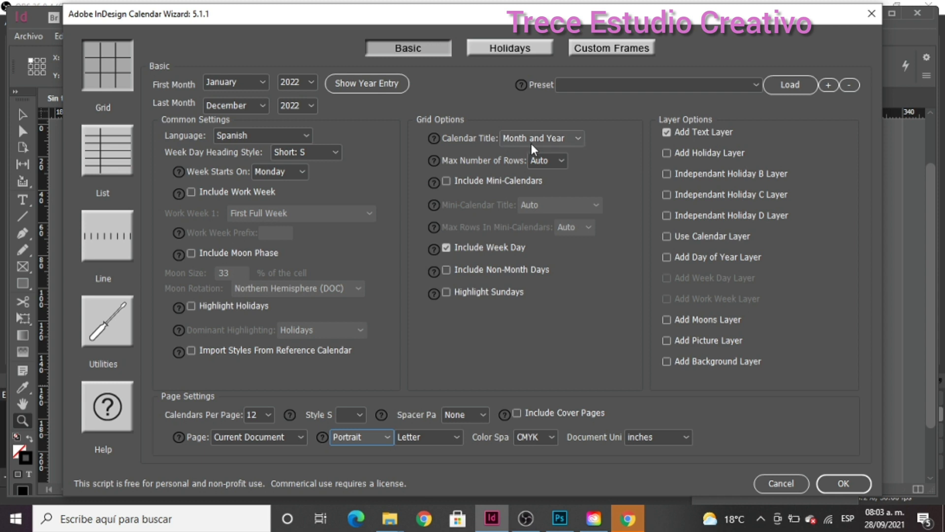
# Set the calendar title to Month only and generate the calendar
pyautogui.click(577, 138)
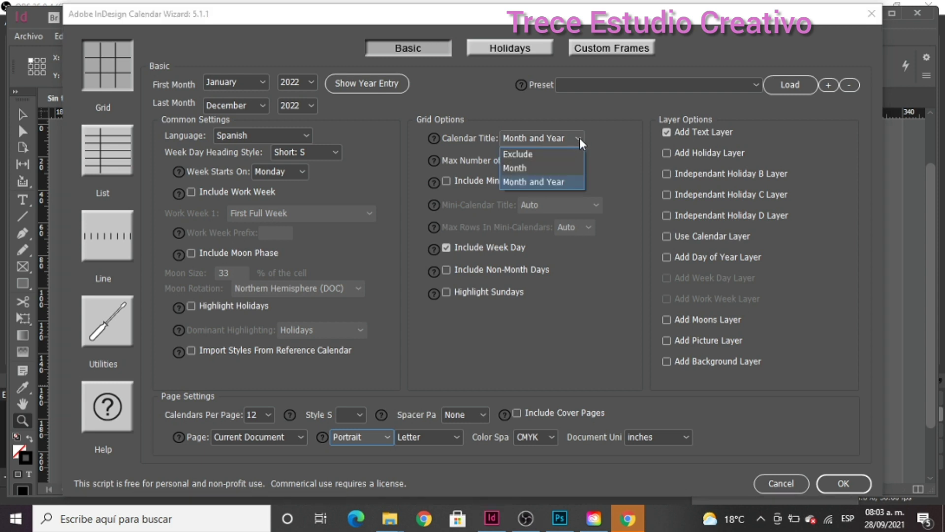
pyautogui.click(540, 167)
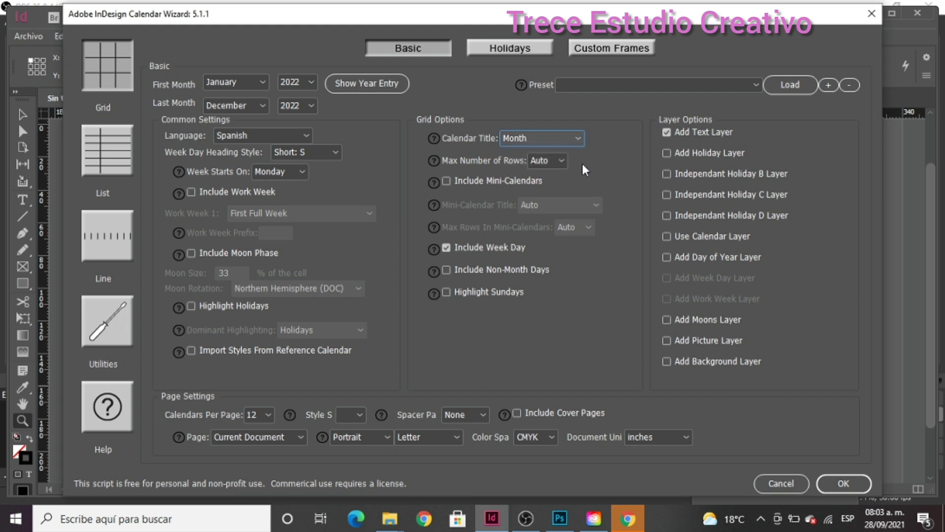
pyautogui.click(842, 483)
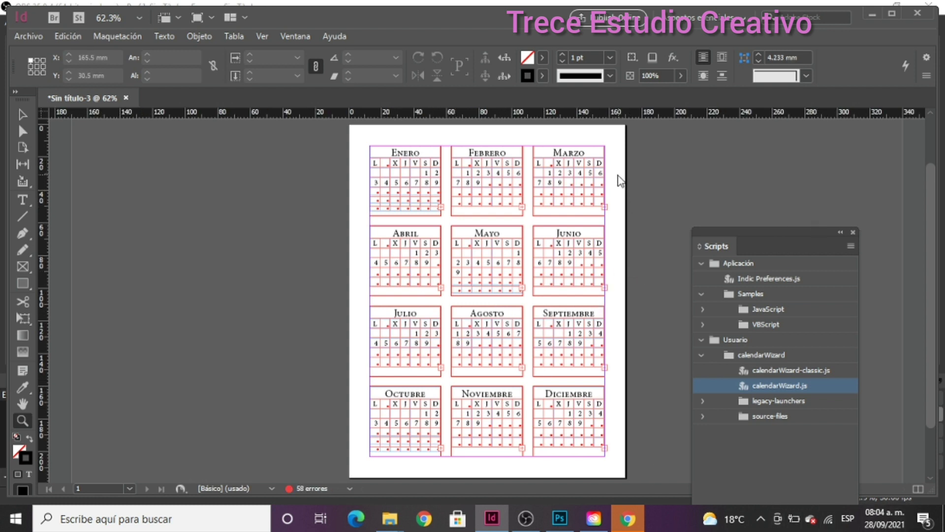
# Inspect the twelve generated month calendars up close across the whole page
pyautogui.click(607, 190)
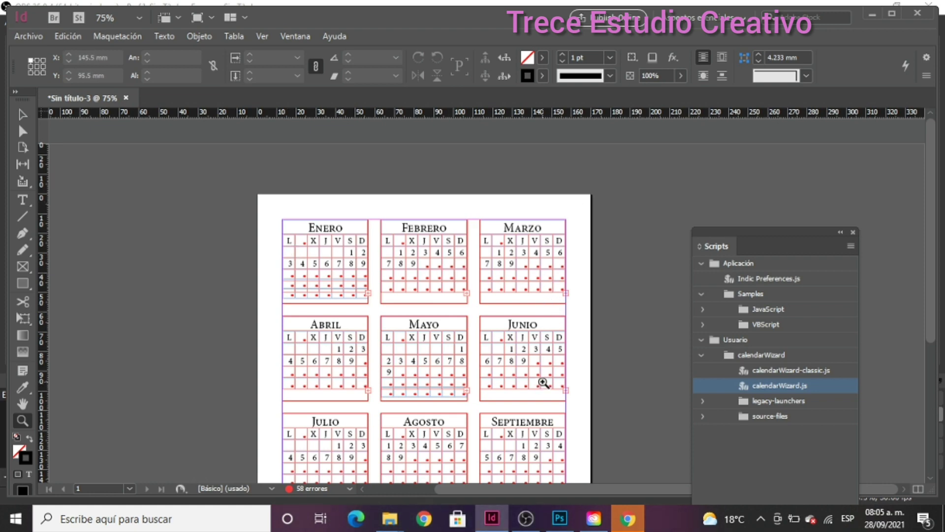
pyautogui.scroll(-5, 543, 383)
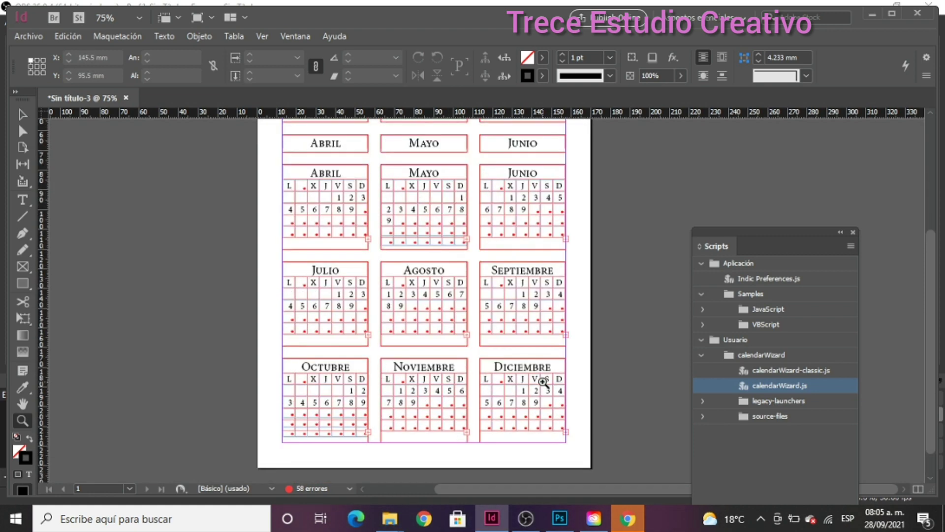
pyautogui.scroll(4, 543, 382)
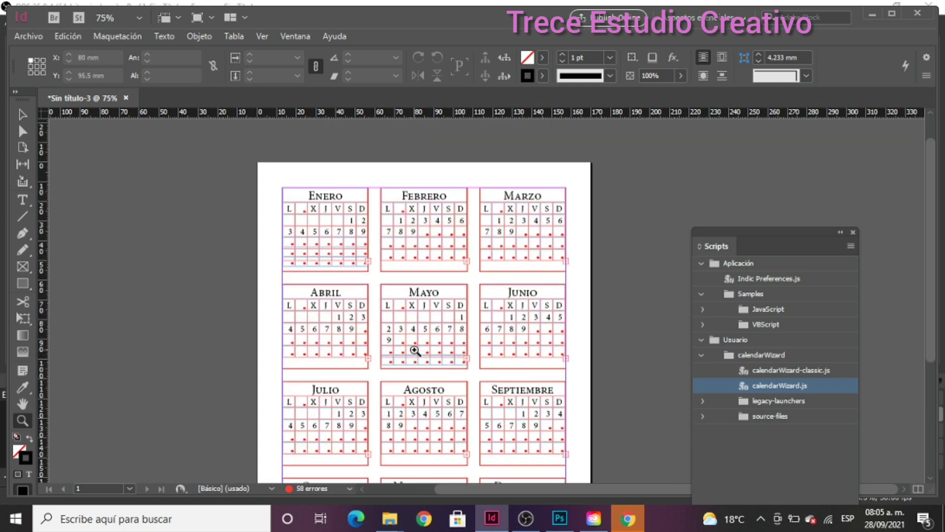
pyautogui.scroll(-3, 428, 349)
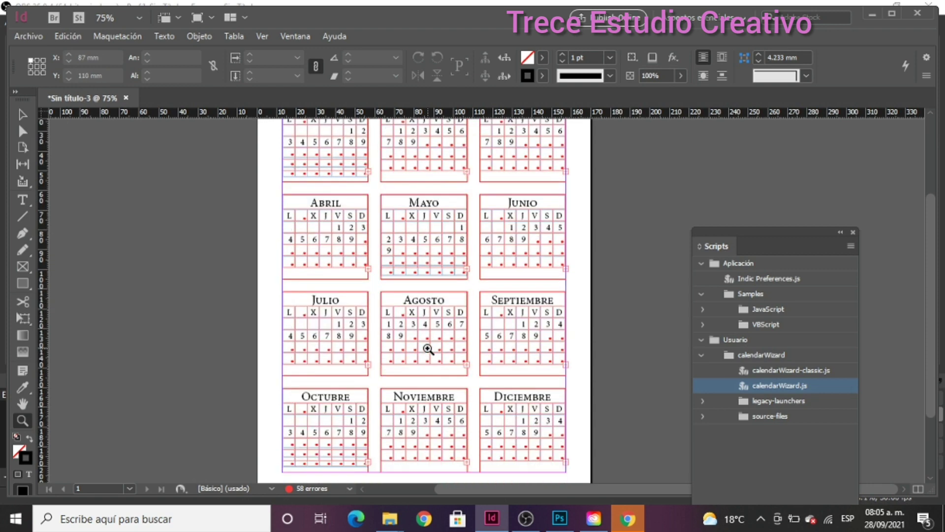
pyautogui.scroll(-2, 427, 349)
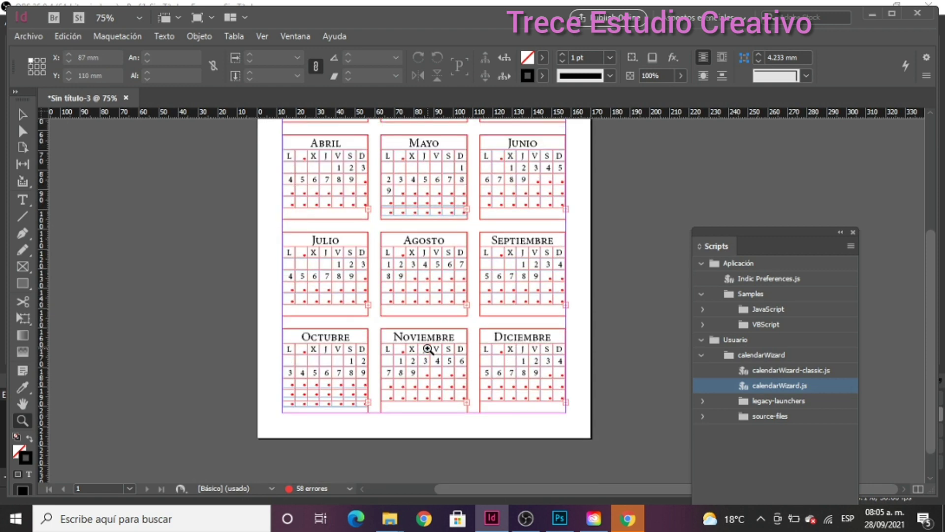
pyautogui.scroll(4, 428, 349)
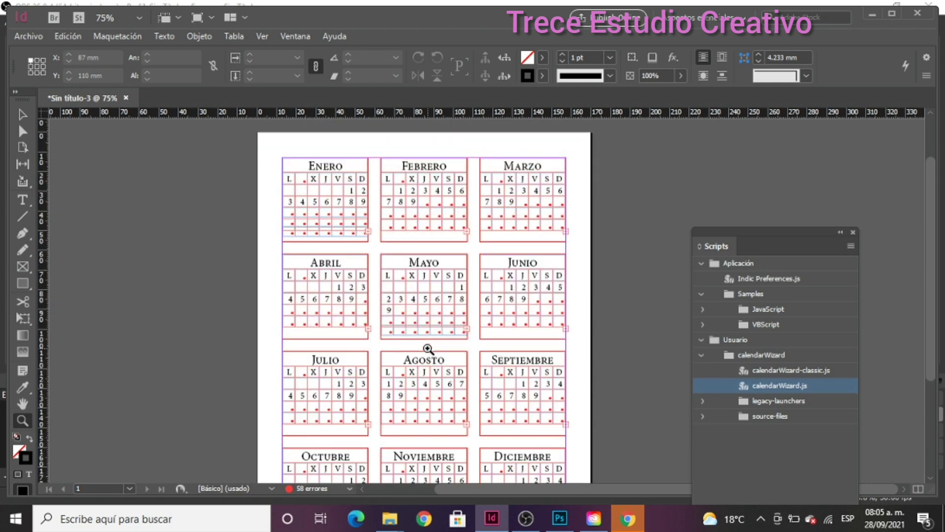
# Delete the red-outlined frames lying over the Enero, Febrero and Marzo calendars, keeping the blue calendar frames beneath
pyautogui.click(23, 113)
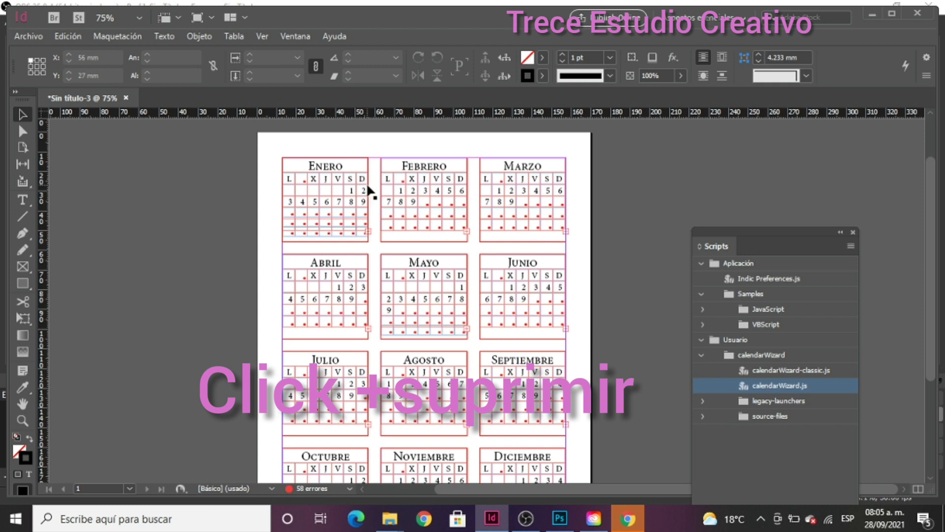
pyautogui.click(358, 166)
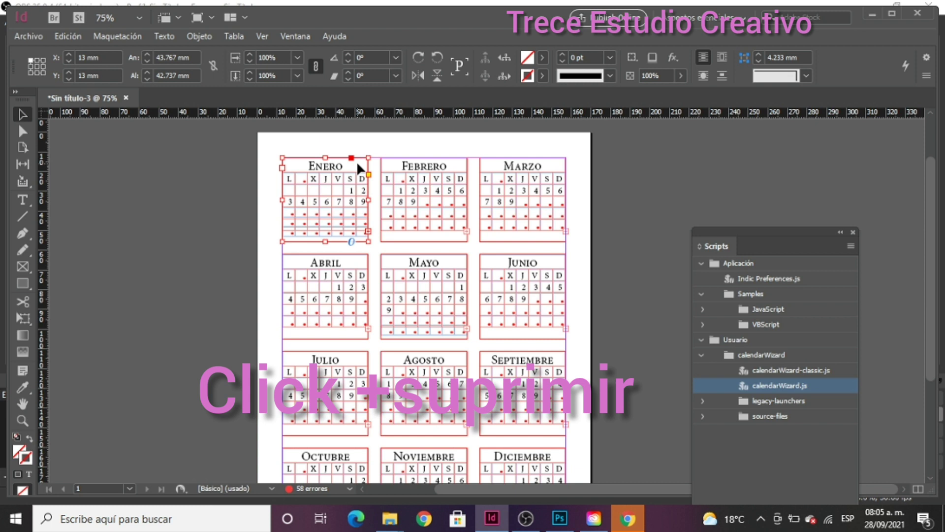
pyautogui.press('Delete')
pyautogui.click(423, 199)
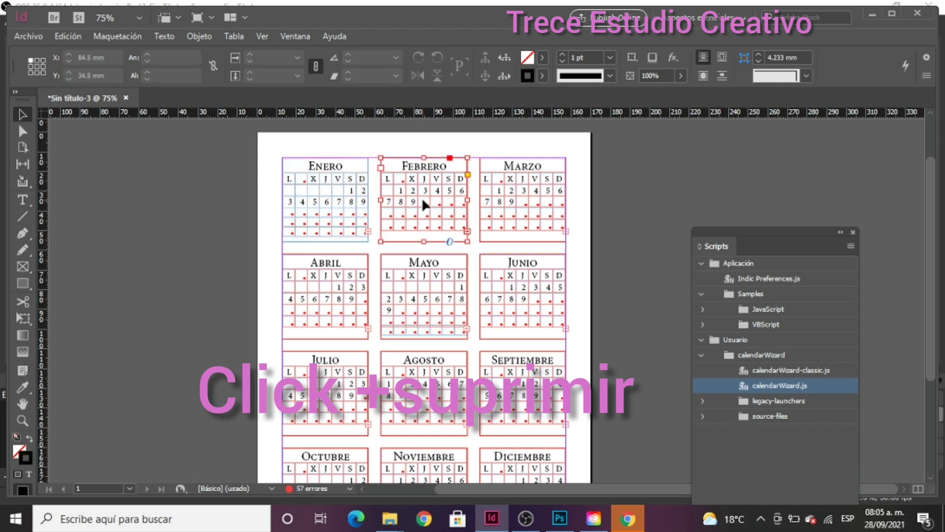
pyautogui.moveTo(422, 198); pyautogui.dragTo(521, 217)
pyautogui.hotkey('ctrl', 'z')
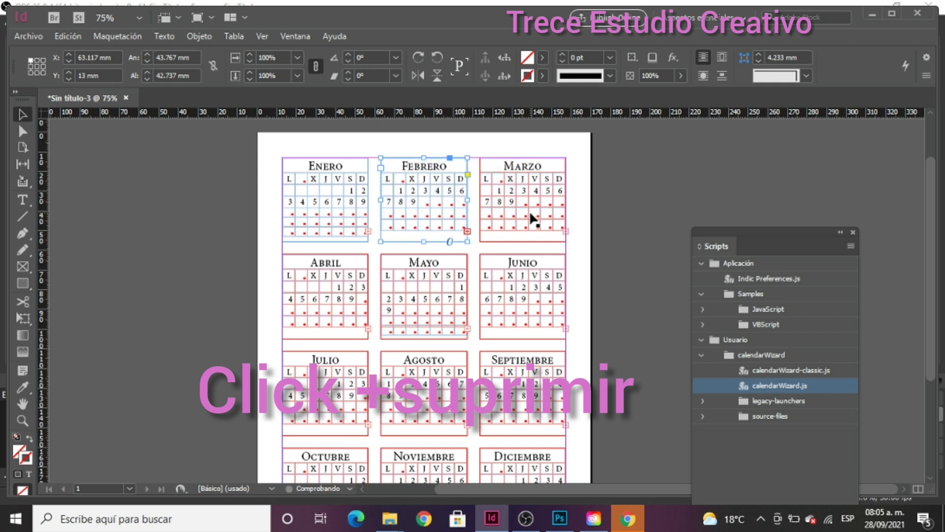
pyautogui.click(528, 213)
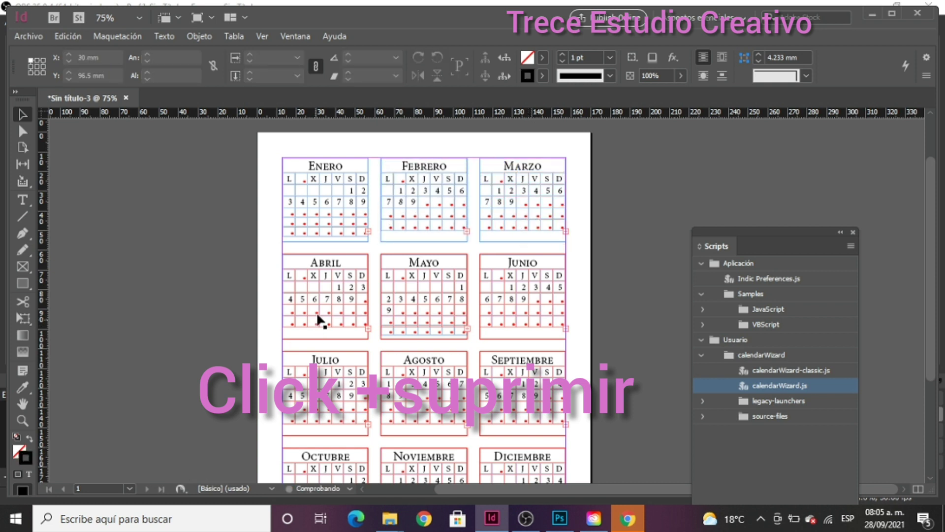
# Delete the red-outlined frames lying over the Abril, Mayo and Junio calendars
pyautogui.click(326, 302)
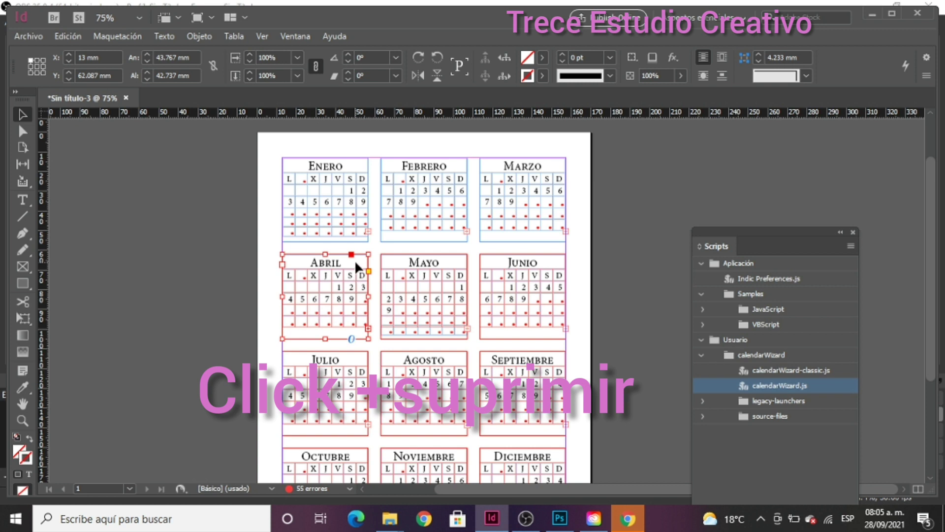
pyautogui.click(407, 299)
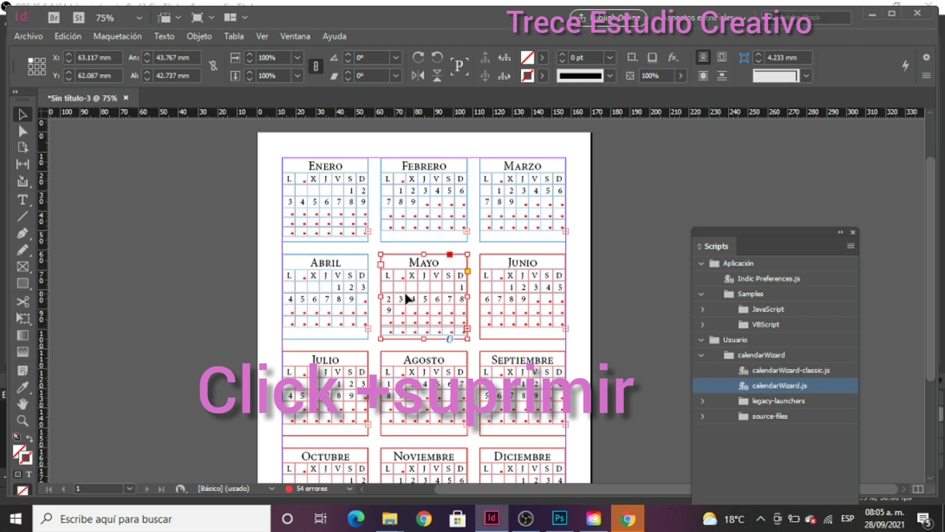
pyautogui.press('Delete')
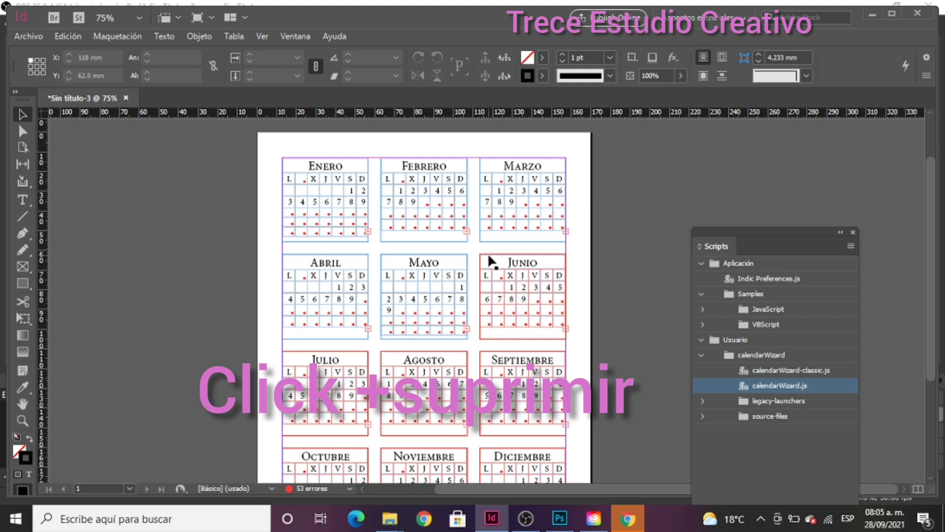
pyautogui.click(492, 260)
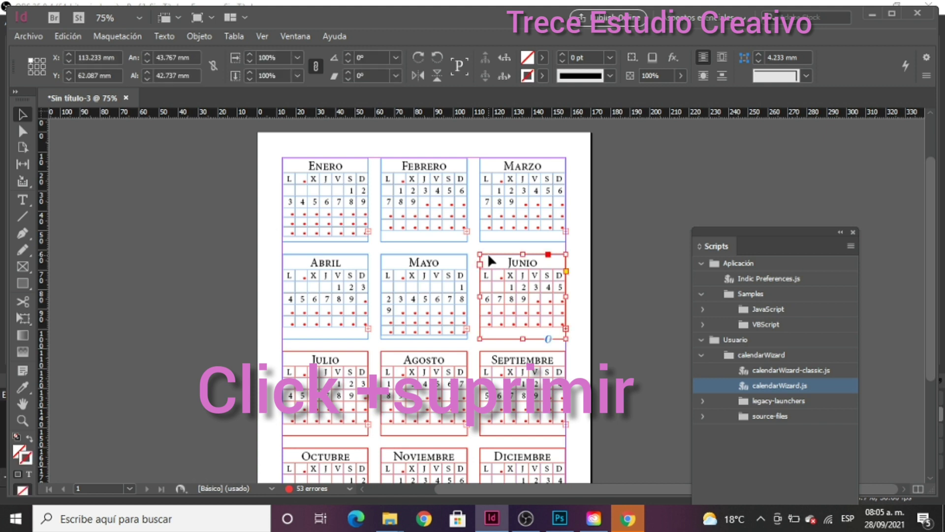
pyautogui.press('Delete')
# Delete the red-outlined frames lying over the Julio, Agosto and Septiembre calendars
pyautogui.click(320, 357)
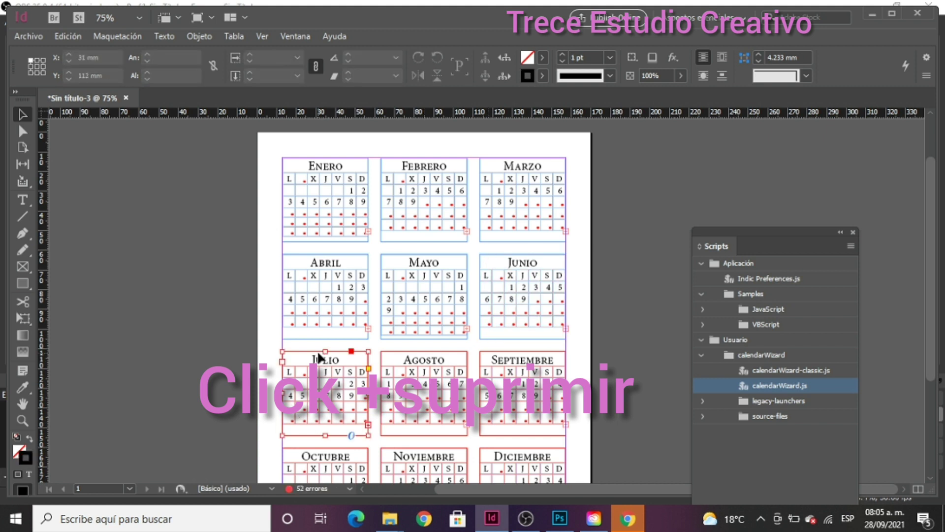
pyautogui.press('Delete')
pyautogui.click(397, 358)
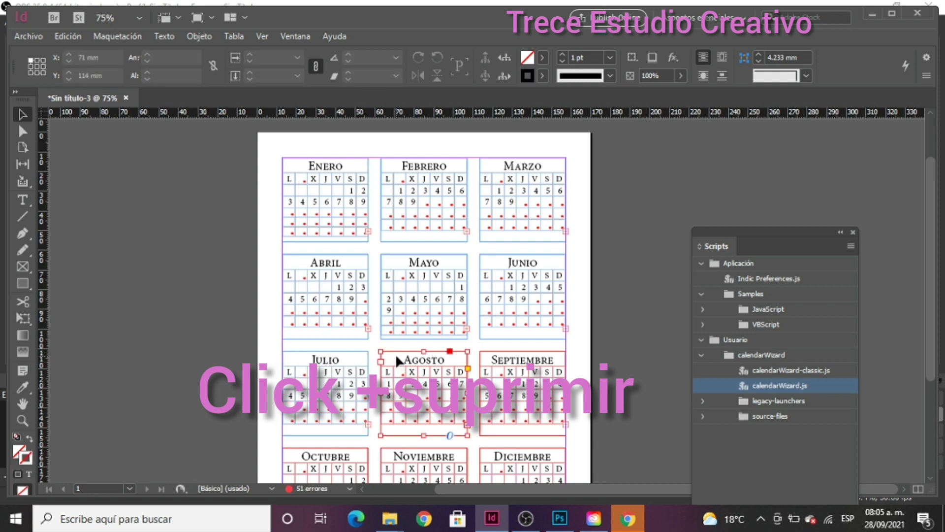
pyautogui.press('Delete')
pyautogui.click(487, 354)
pyautogui.press('Delete')
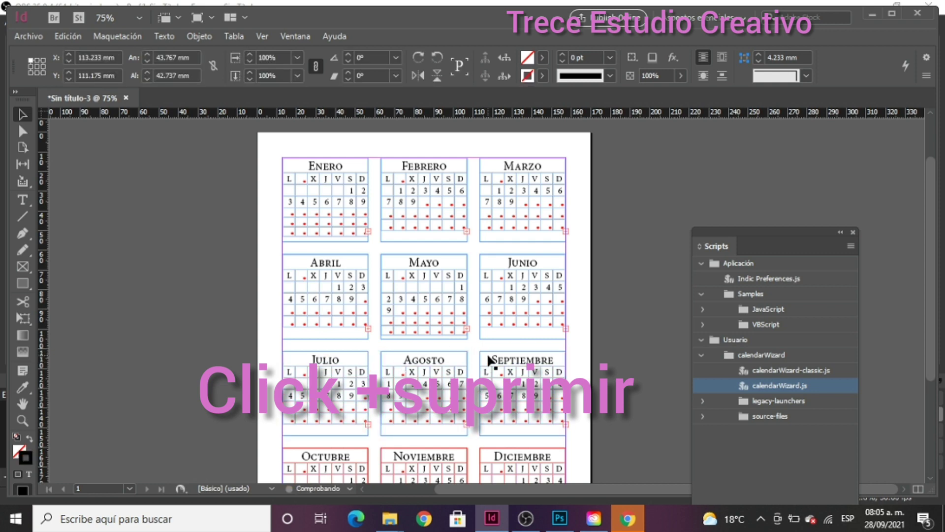
# Delete the red-outlined frames lying over the Octubre, Noviembre and Diciembre calendars
pyautogui.scroll(-3, 490, 362)
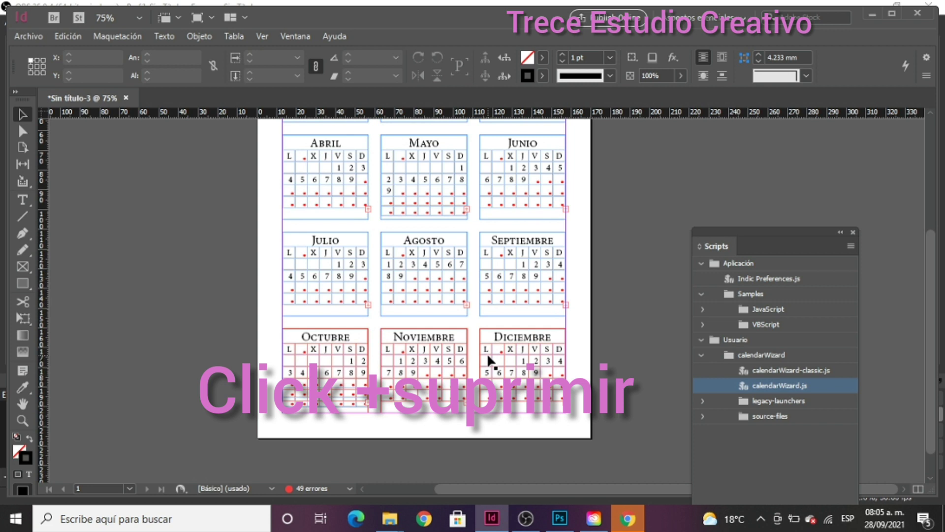
pyautogui.click(361, 343)
pyautogui.press('Delete')
pyautogui.click(401, 344)
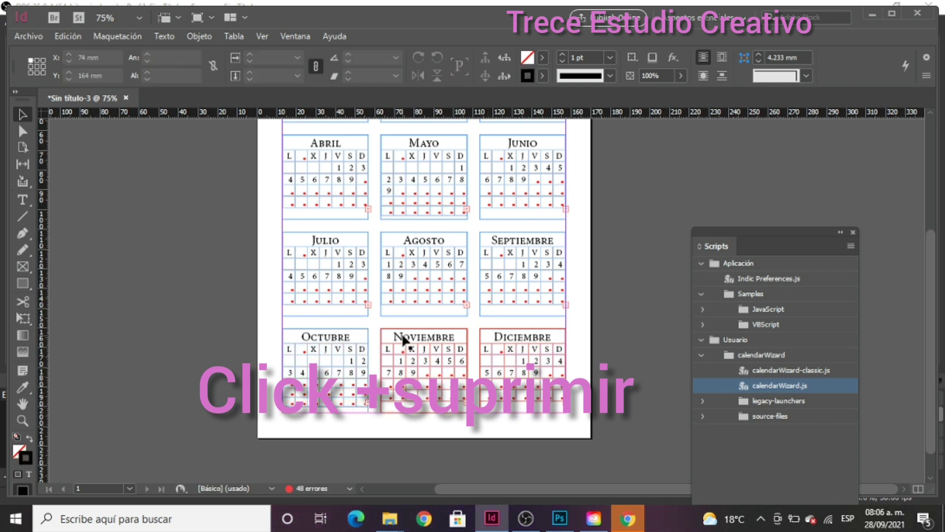
pyautogui.press('Delete')
pyautogui.click(491, 340)
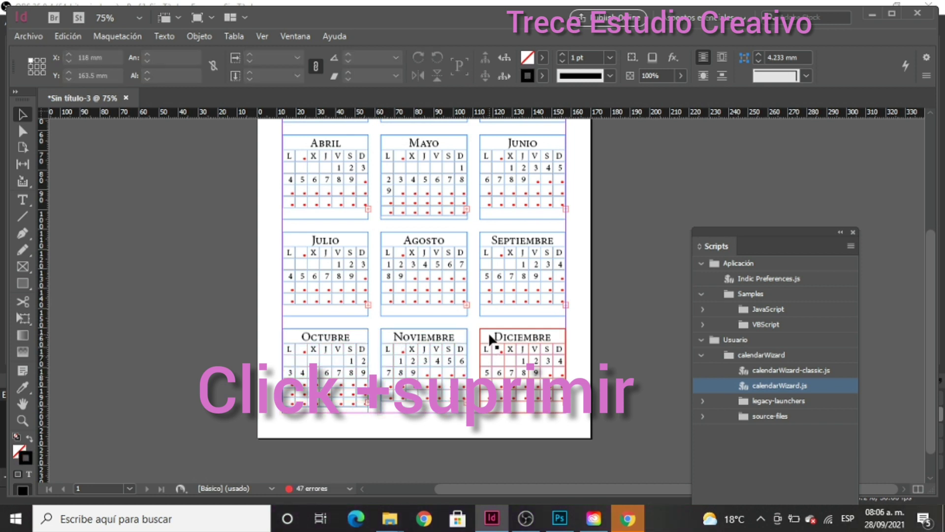
pyautogui.press('Delete')
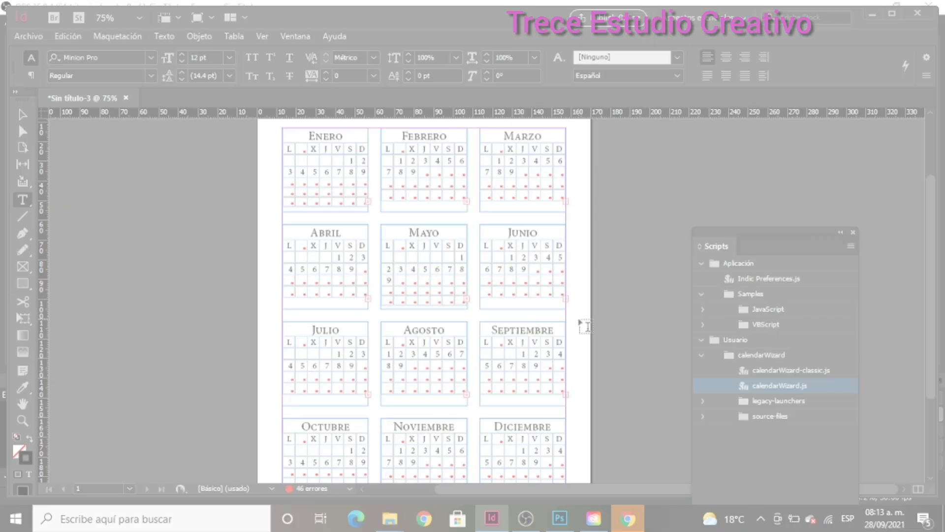
pyautogui.scroll(3, 447, 295)
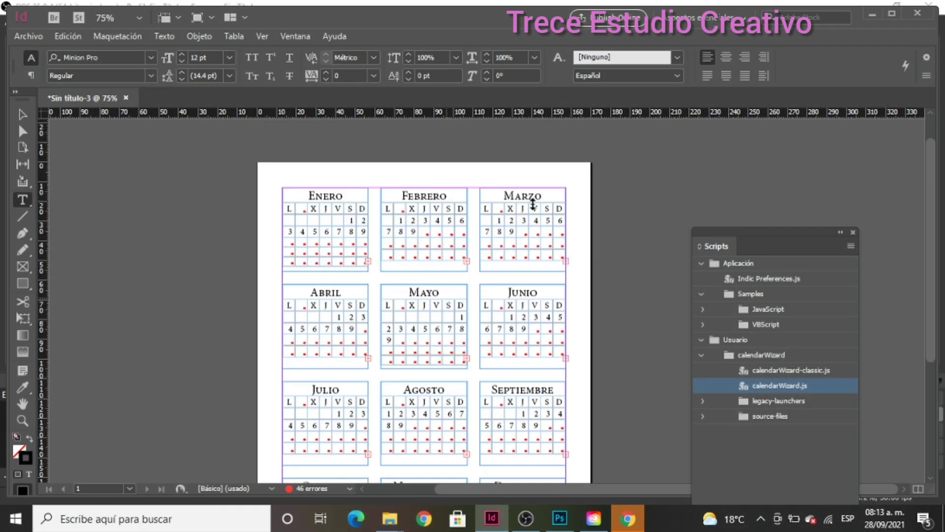
pyautogui.scroll(-3, 535, 204)
pyautogui.scroll(-1, 535, 205)
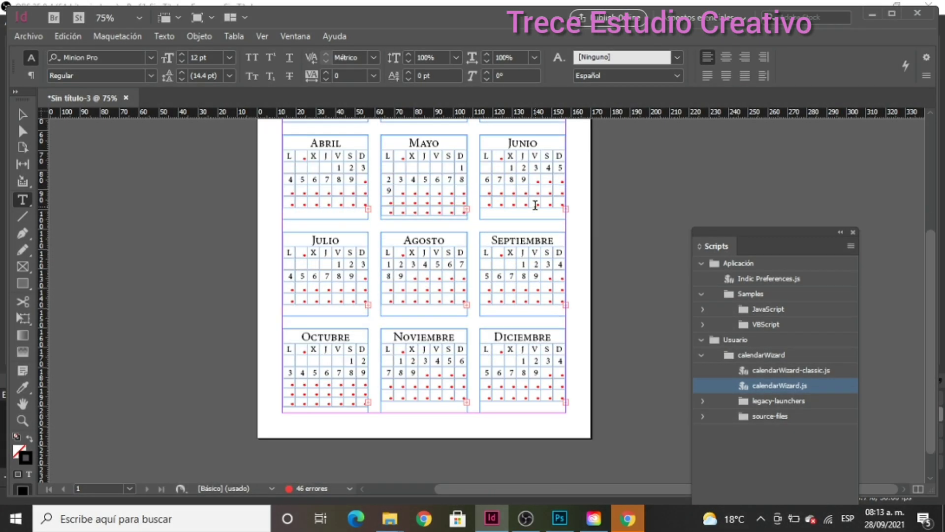
pyautogui.scroll(4, 510, 348)
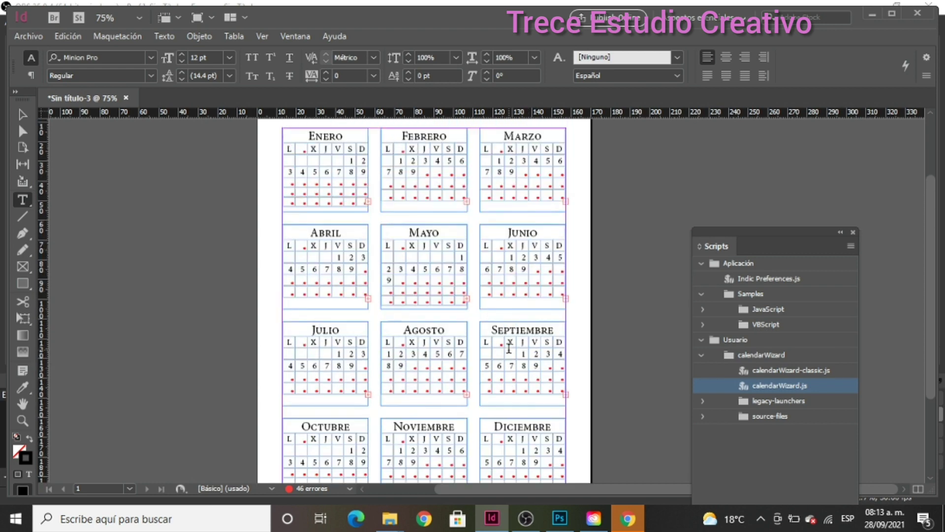
# Examine the twelve month calendars from Enero to Diciembre, checking the headings and the day numbers that do not fit their cells
pyautogui.scroll(-3, 387, 280)
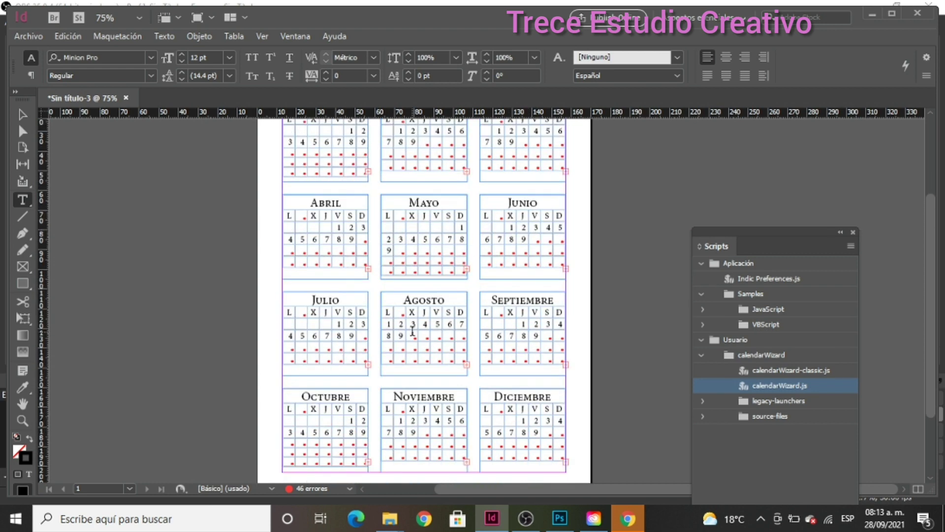
pyautogui.scroll(2, 412, 330)
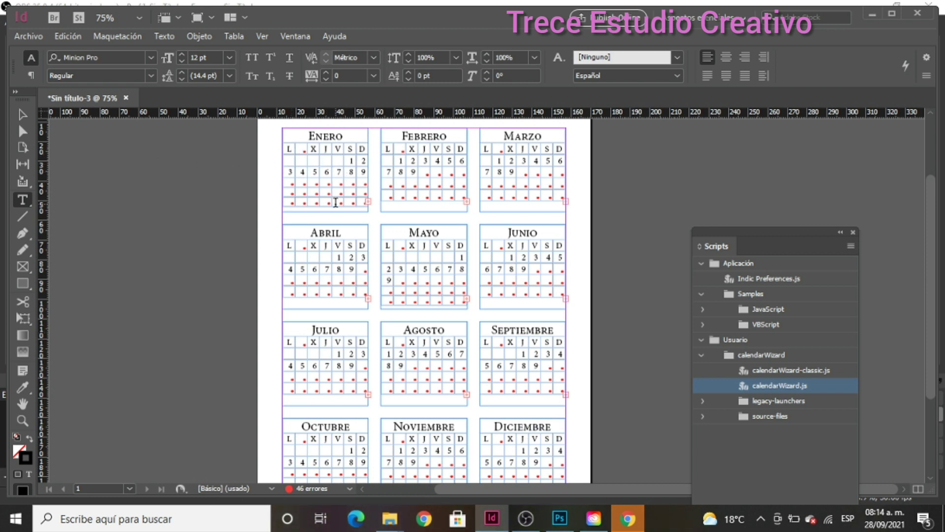
pyautogui.click(350, 170)
pyautogui.click(421, 136)
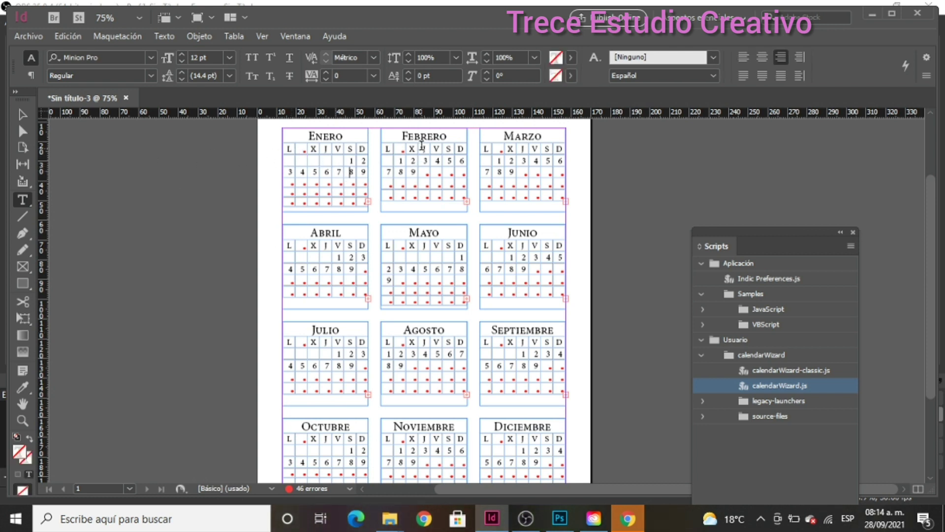
pyautogui.scroll(-3, 336, 193)
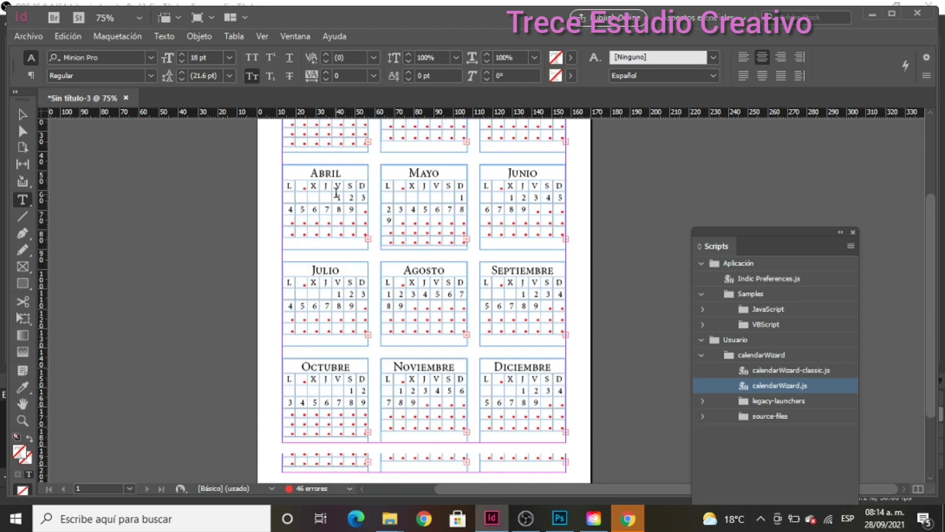
pyautogui.scroll(-2, 336, 192)
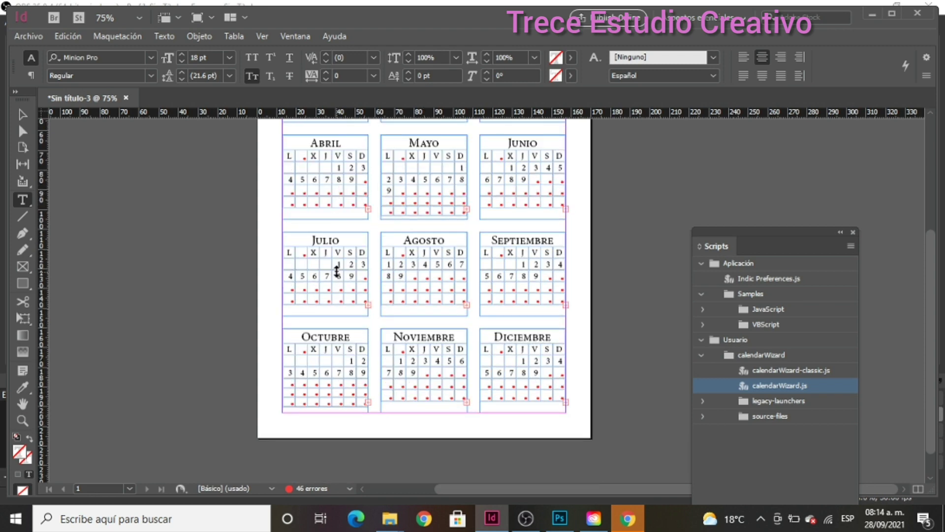
pyautogui.scroll(-2, 349, 282)
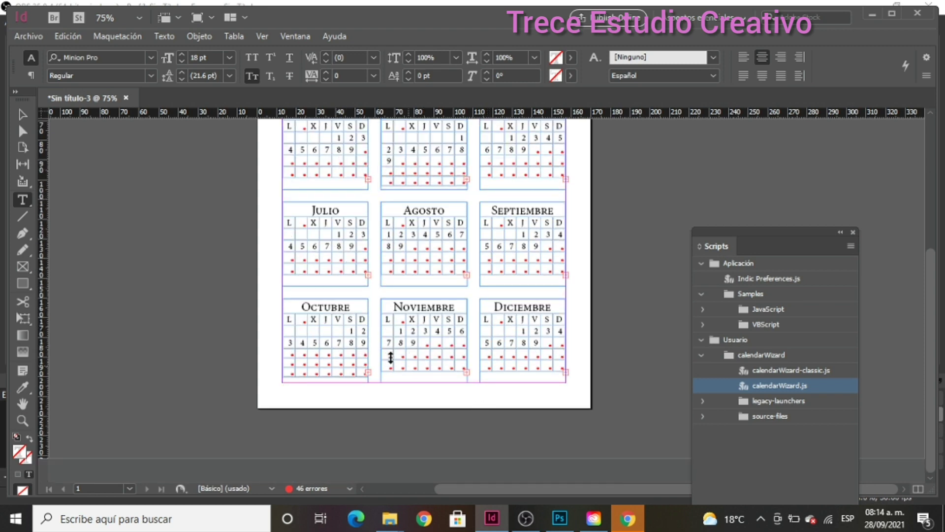
pyautogui.scroll(5, 480, 360)
pyautogui.scroll(1, 480, 361)
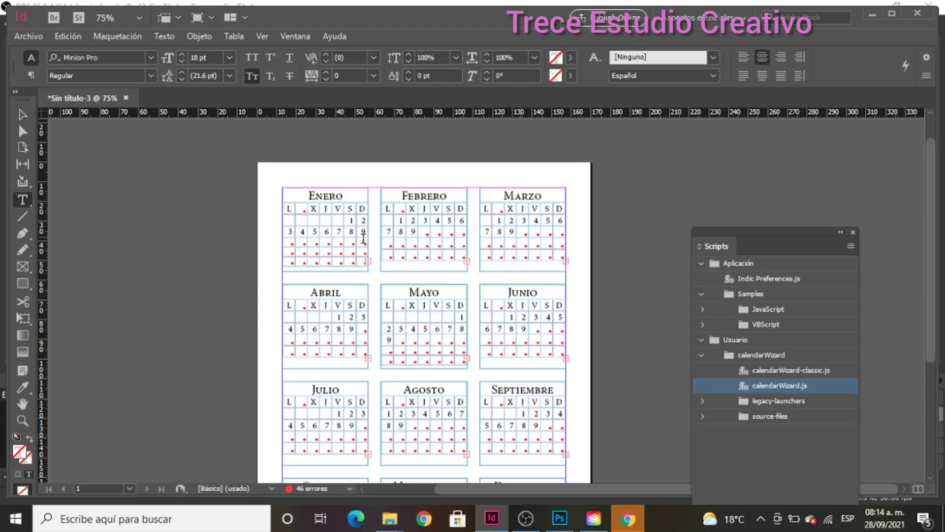
pyautogui.scroll(-4, 335, 333)
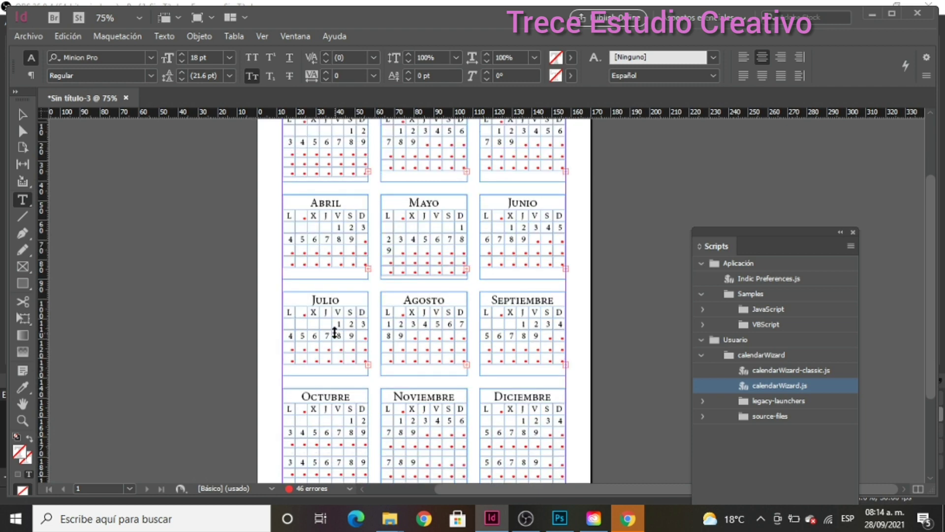
pyautogui.scroll(5, 335, 332)
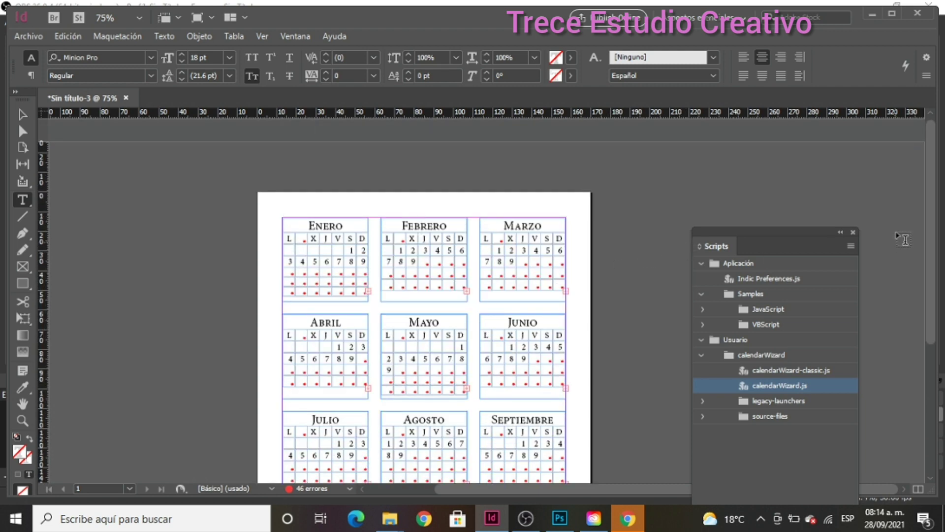
# Close the scripts list and set the Enero heading's font size to 14 pt
pyautogui.click(853, 232)
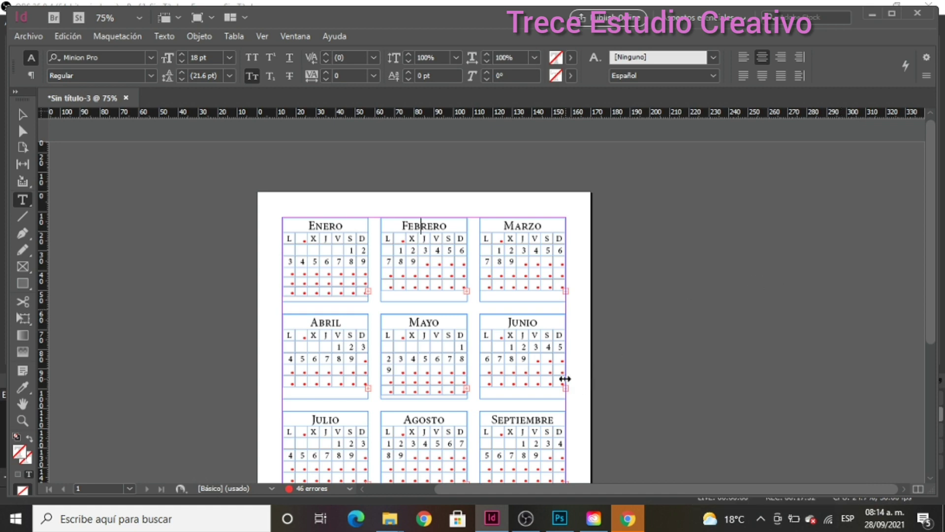
pyautogui.scroll(-4, 565, 379)
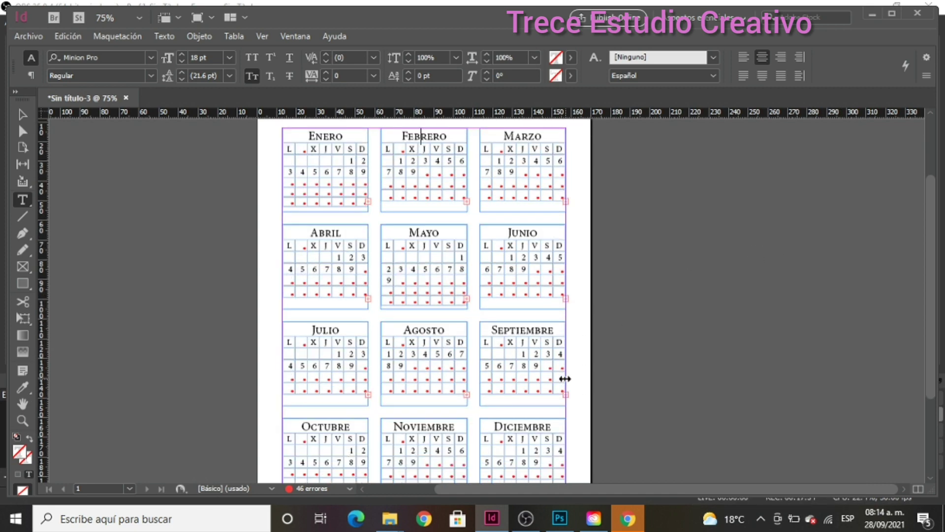
pyautogui.scroll(4, 565, 379)
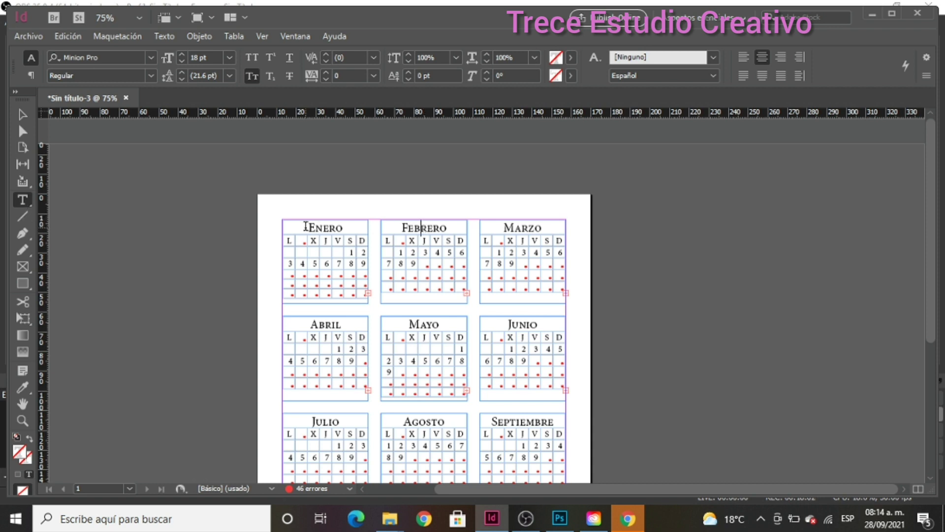
pyautogui.moveTo(305, 226); pyautogui.dragTo(354, 227)
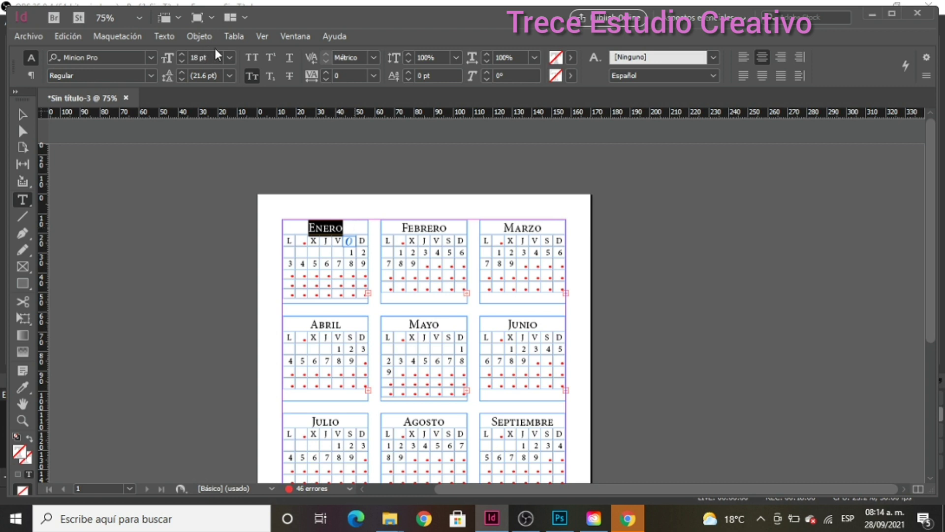
pyautogui.click(229, 58)
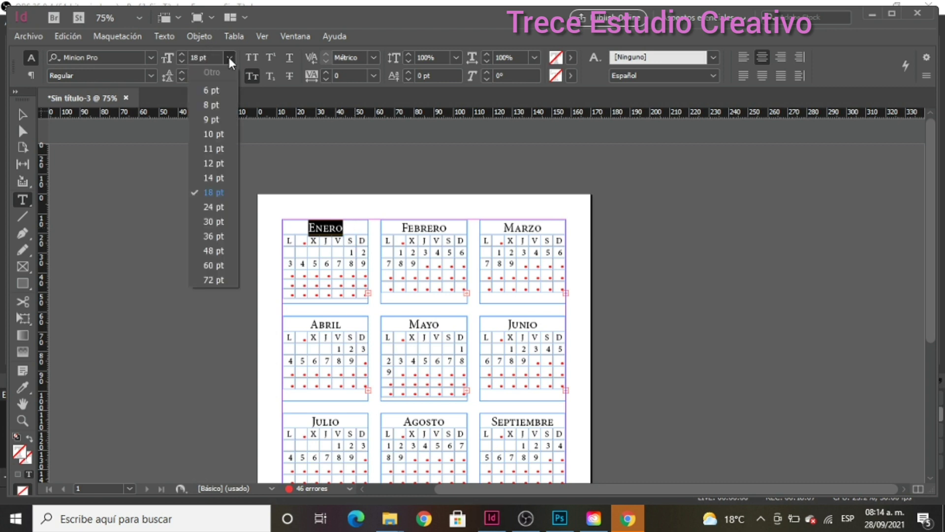
pyautogui.click(217, 178)
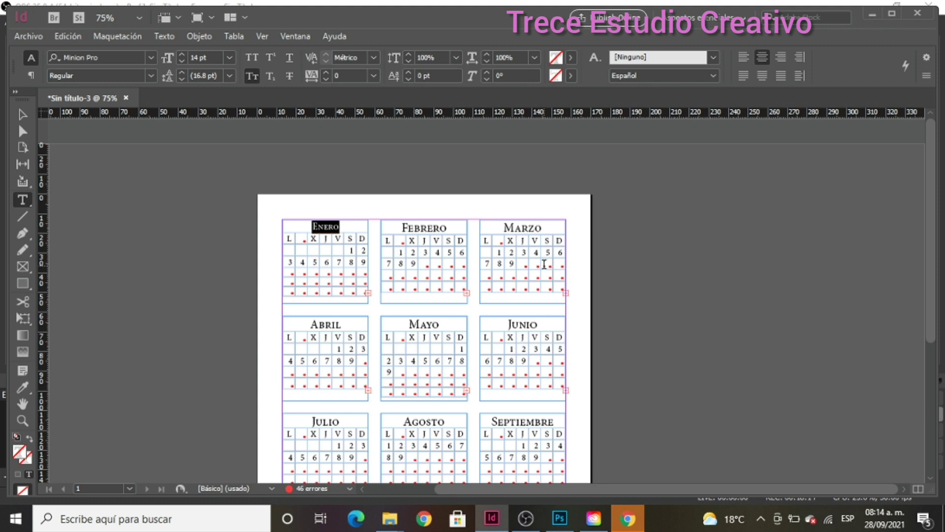
# Create a character style named "nombre mes" with a 14 pt size from the selected Enero heading
pyautogui.click(163, 36)
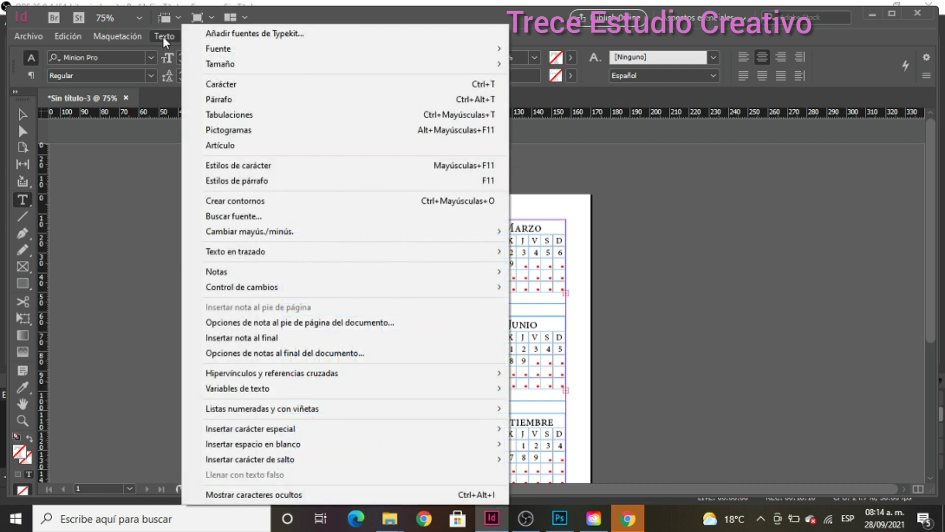
pyautogui.click(284, 169)
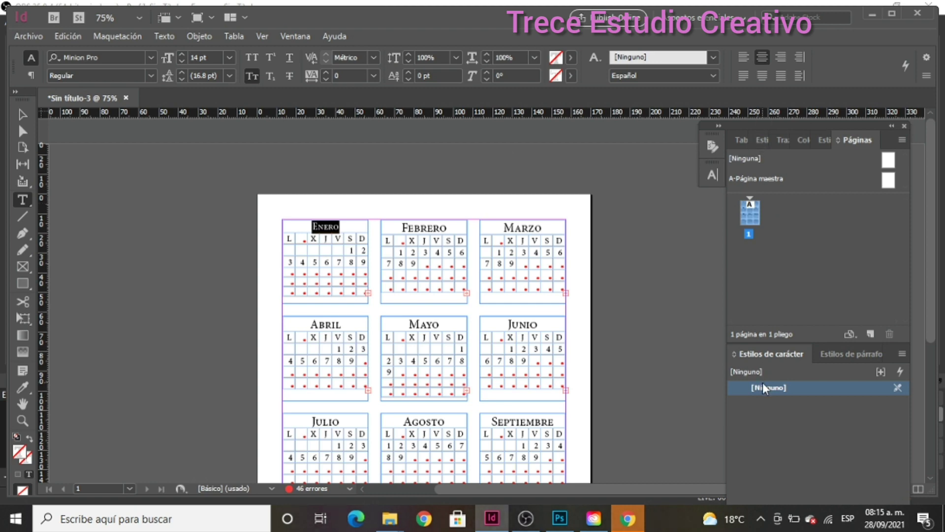
pyautogui.click(902, 353)
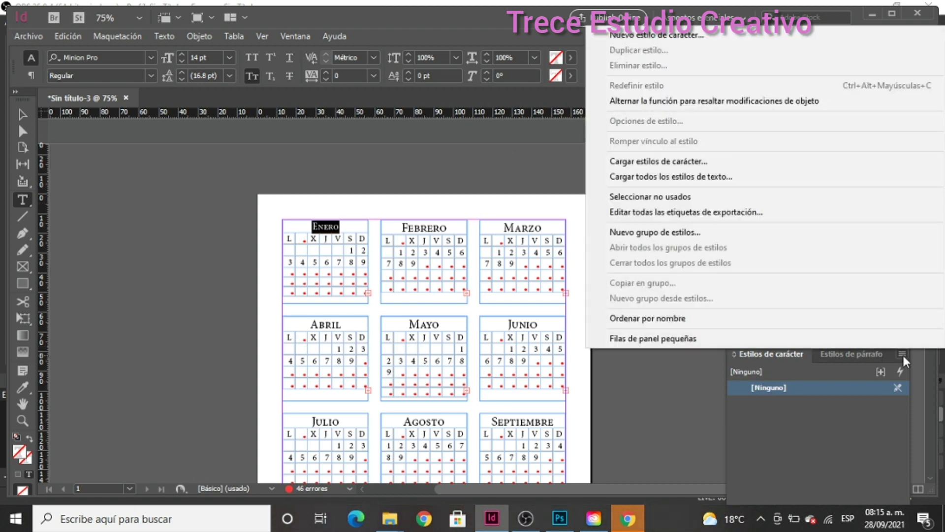
pyautogui.click(657, 34)
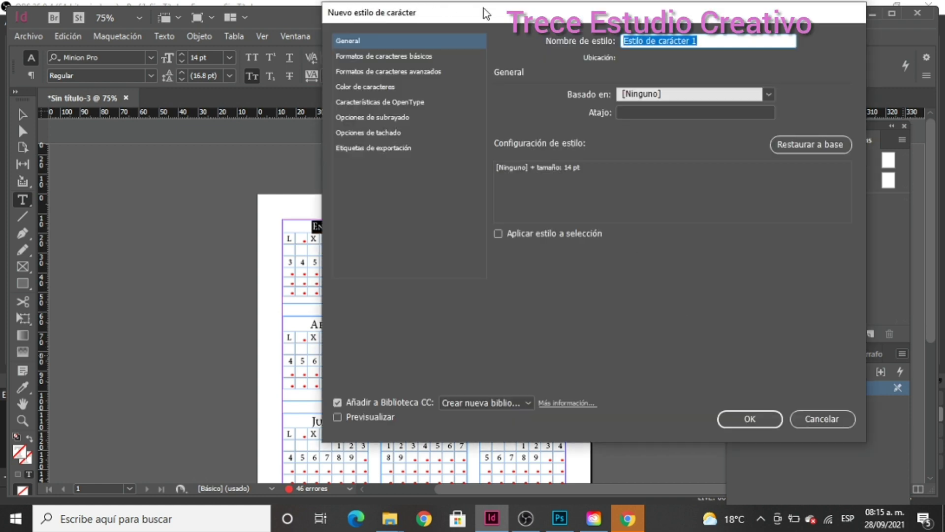
pyautogui.write('n')
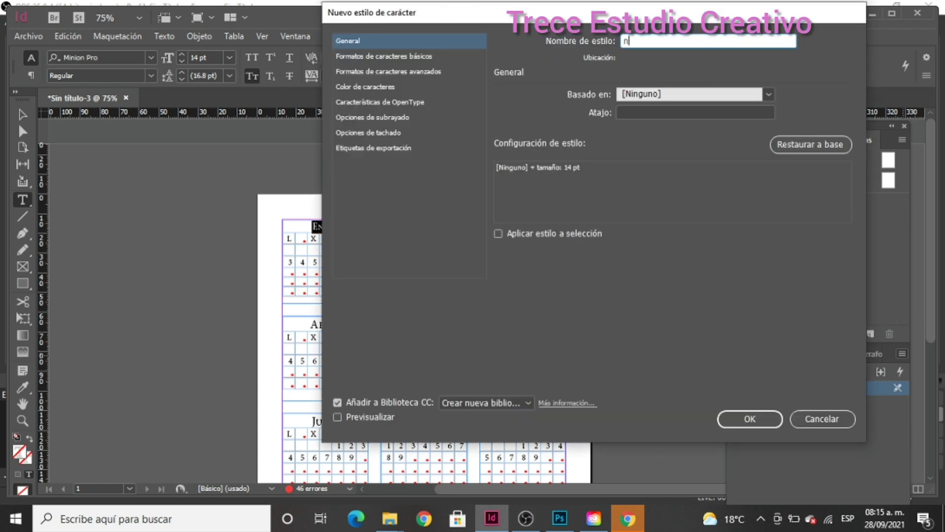
pyautogui.write('ombre mes')
pyautogui.click(382, 56)
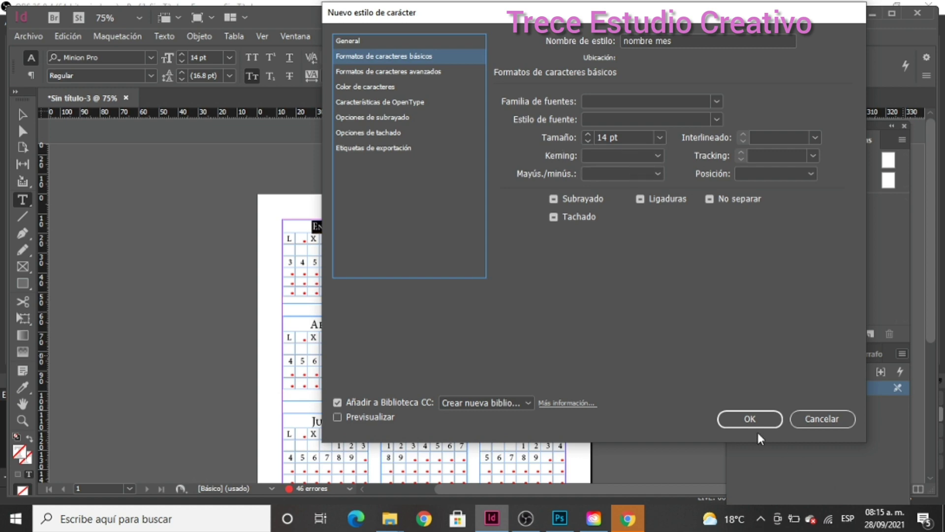
pyautogui.click(744, 423)
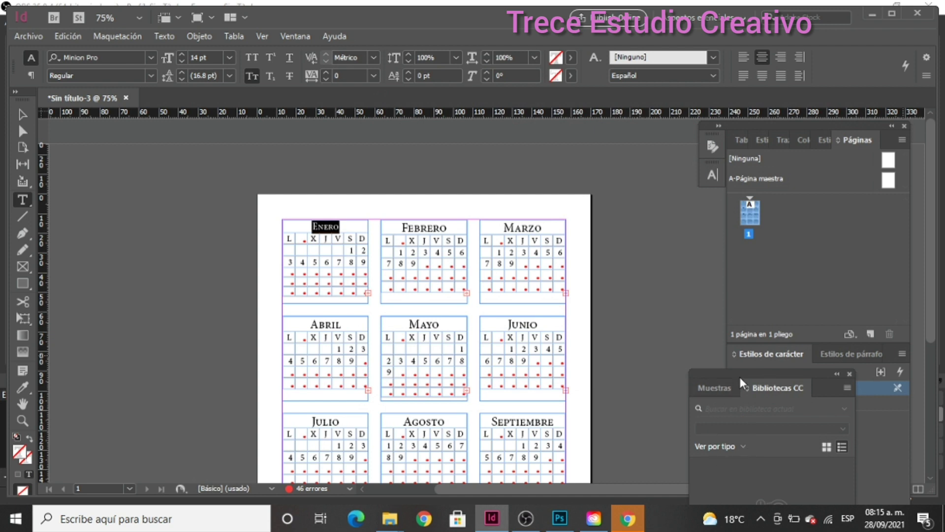
pyautogui.click(848, 373)
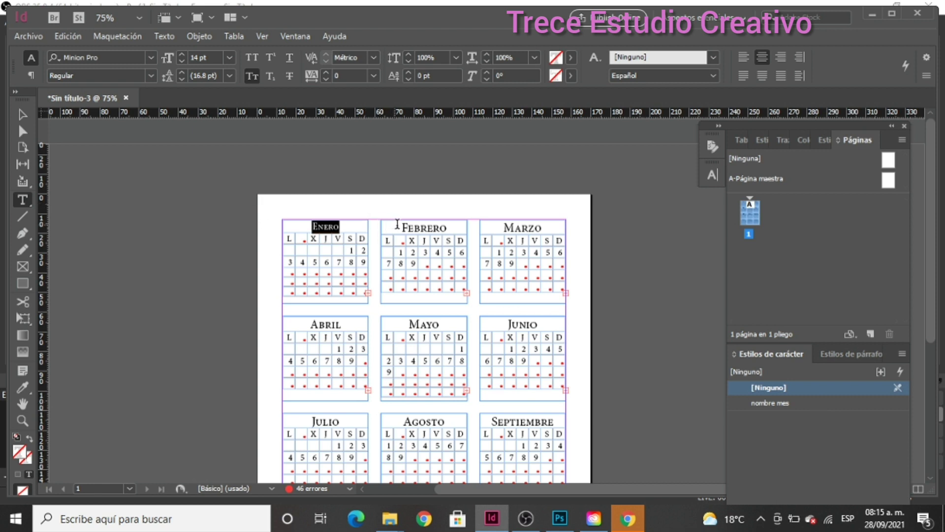
# Set the Febrero heading's font size to 14 pt
pyautogui.moveTo(397, 224); pyautogui.dragTo(448, 227)
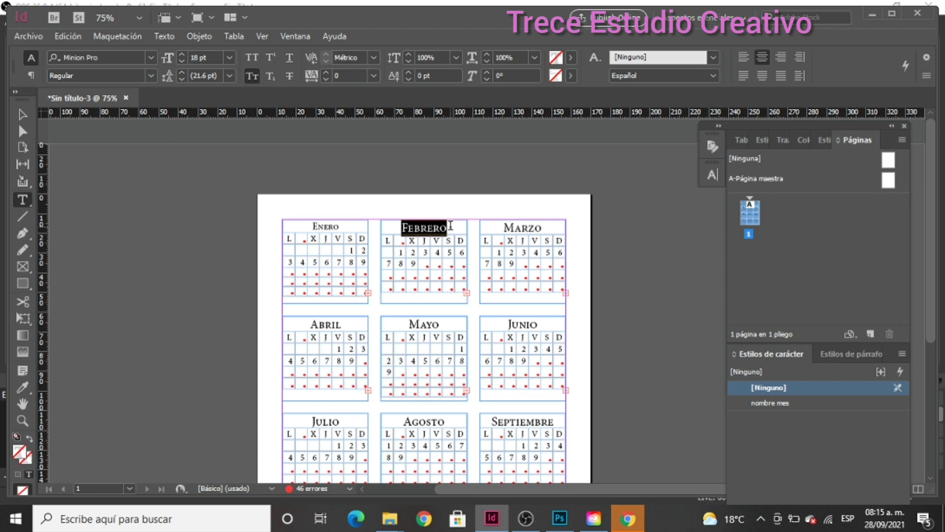
pyautogui.click(228, 58)
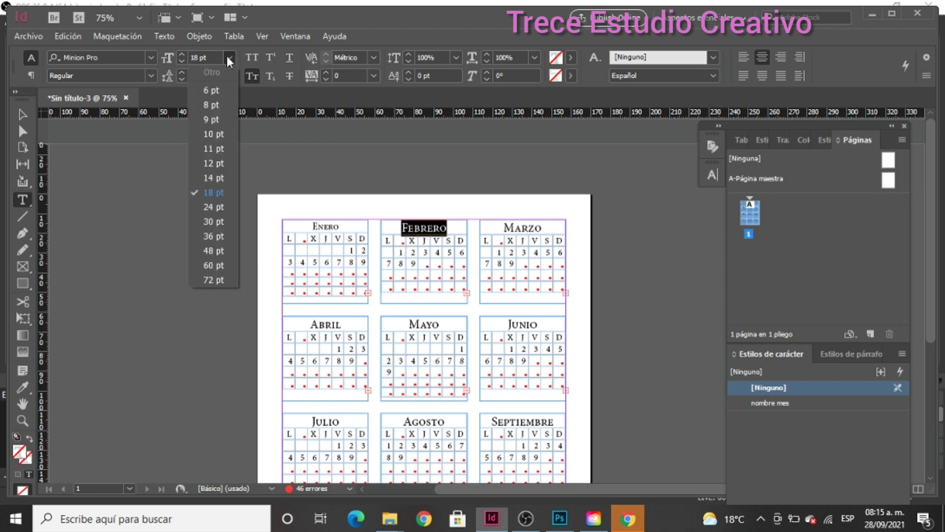
pyautogui.click(213, 178)
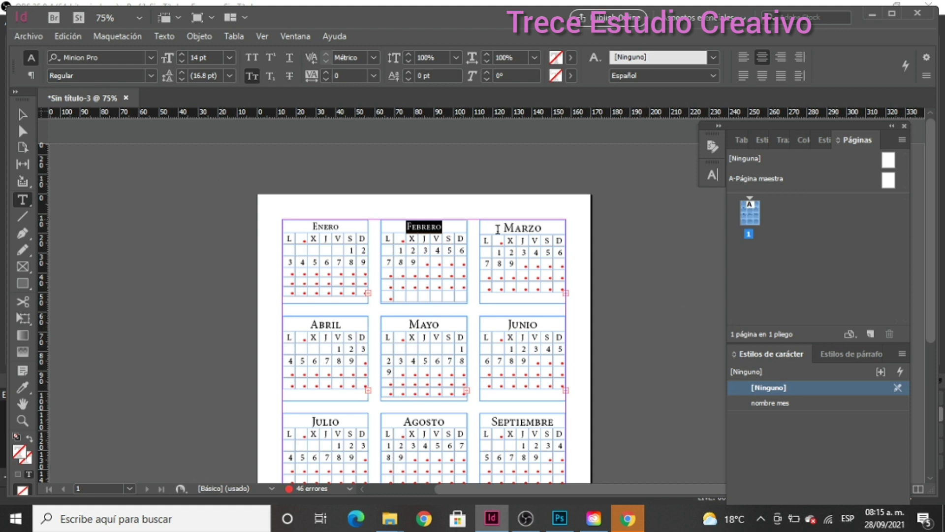
# Apply the "nombre mes" character style to the Marzo and Abril headings
pyautogui.moveTo(499, 227); pyautogui.dragTo(542, 227)
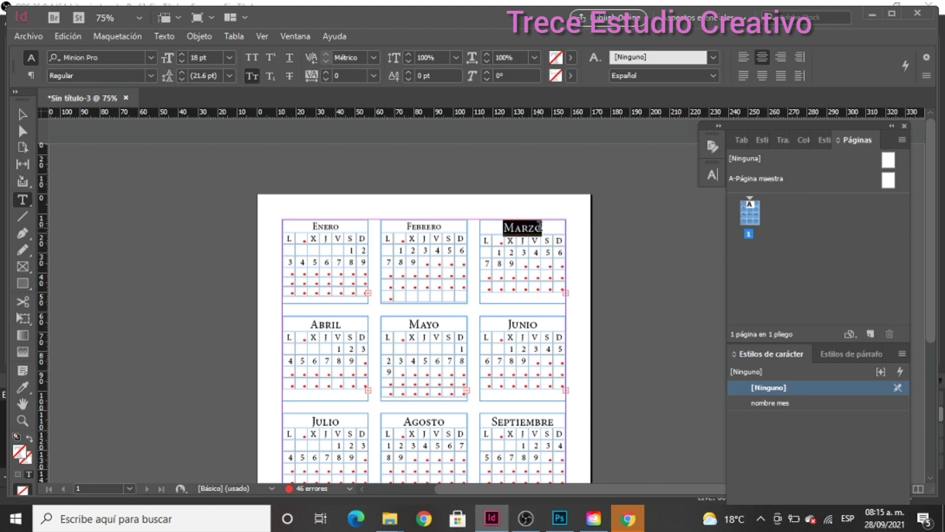
pyautogui.click(811, 403)
pyautogui.moveTo(299, 325); pyautogui.dragTo(353, 325)
pyautogui.click(808, 405)
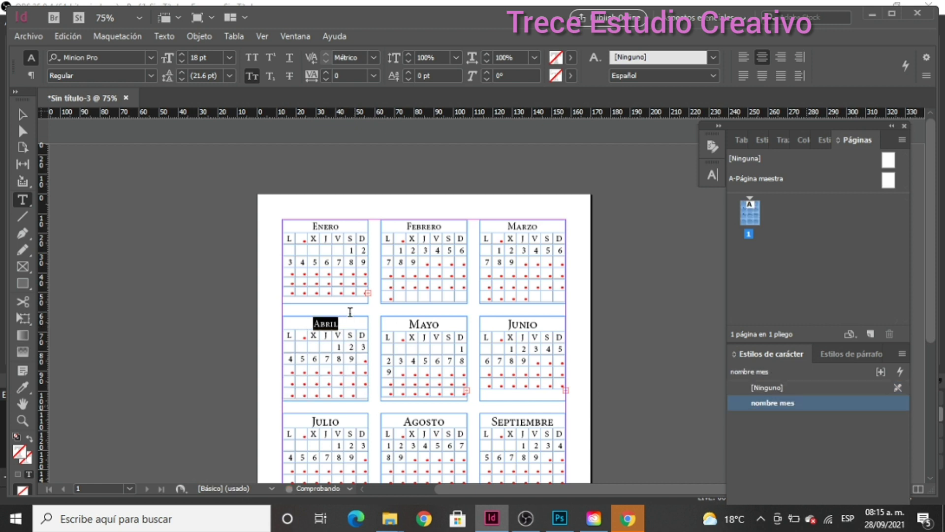
# Apply the "nombre mes" character style to the Mayo and Junio headings
pyautogui.click(405, 323)
pyautogui.moveTo(404, 323); pyautogui.dragTo(441, 325)
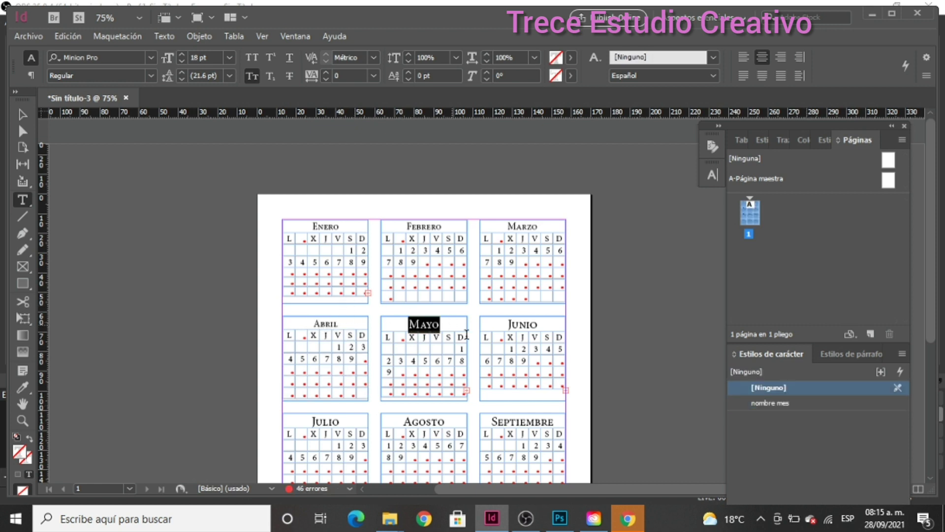
pyautogui.click(788, 406)
pyautogui.click(502, 319)
pyautogui.moveTo(507, 324); pyautogui.dragTo(538, 325)
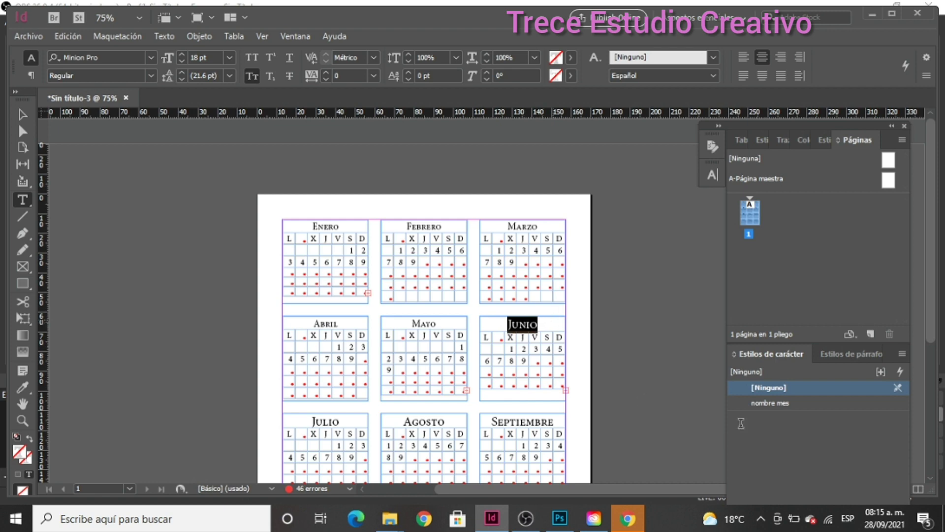
pyautogui.click(763, 405)
# Apply the "nombre mes" character style to the Julio, Agosto and Septiembre headings
pyautogui.scroll(-3, 345, 295)
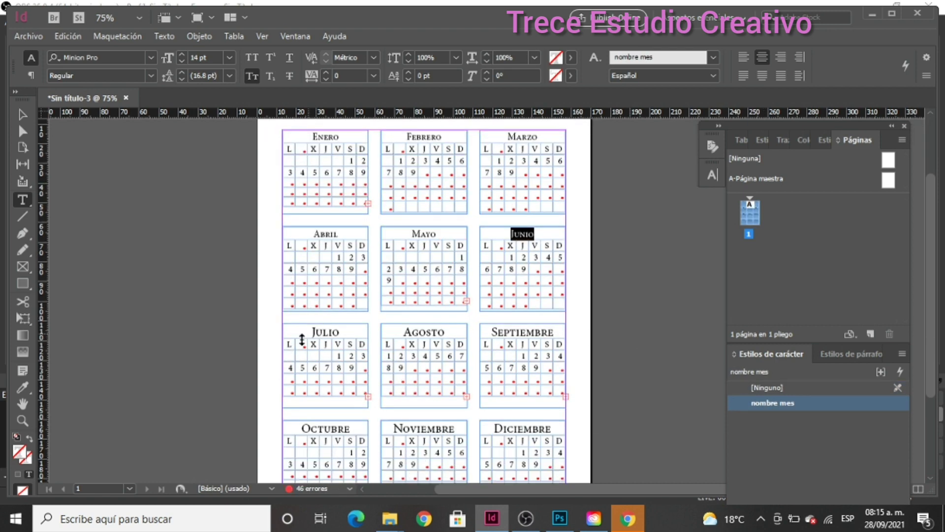
pyautogui.moveTo(310, 331); pyautogui.dragTo(351, 330)
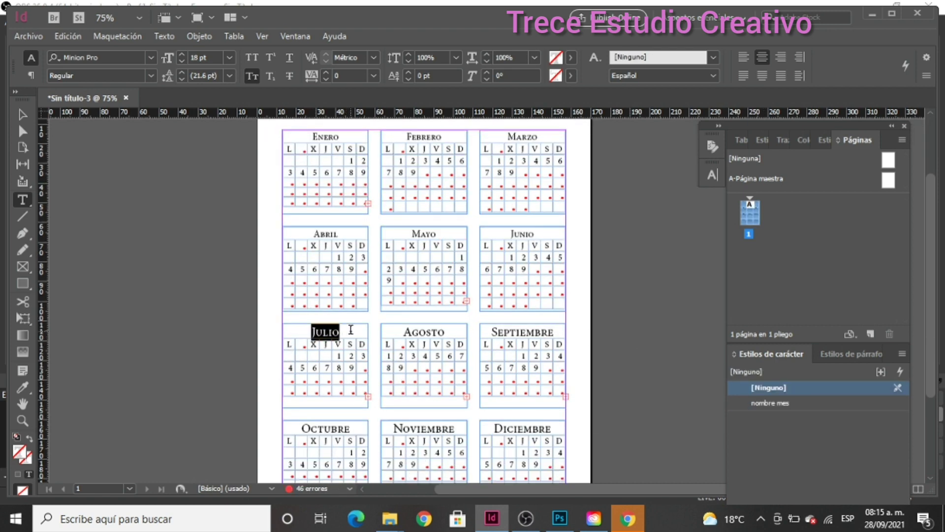
pyautogui.click(818, 404)
pyautogui.click(403, 331)
pyautogui.moveTo(403, 332); pyautogui.dragTo(446, 332)
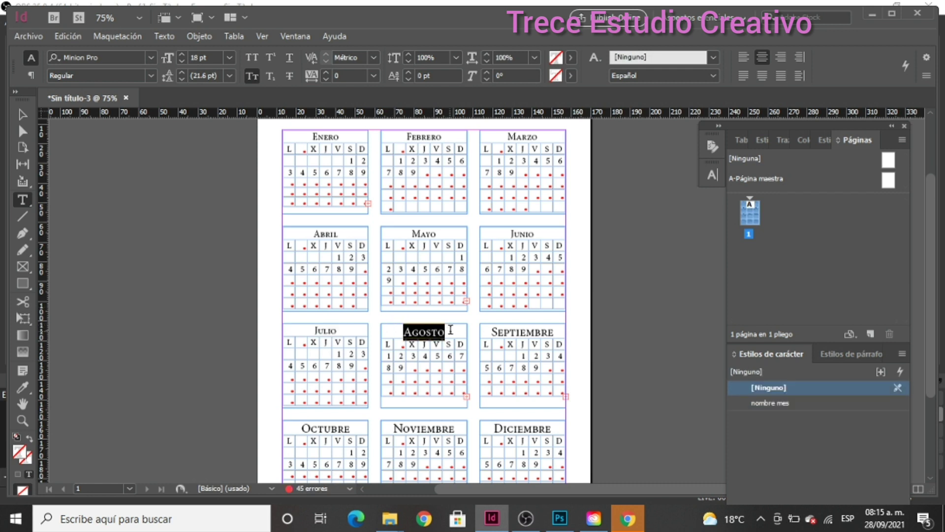
pyautogui.click(754, 404)
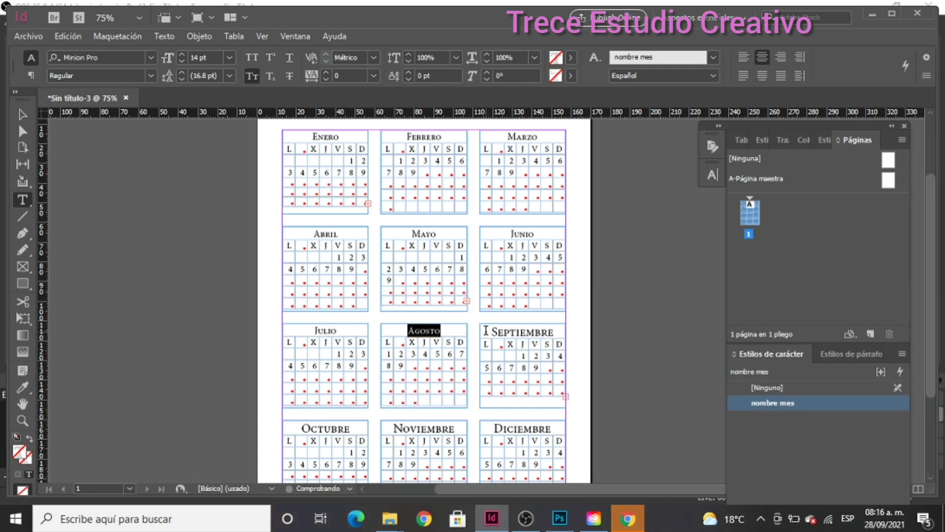
pyautogui.click(492, 331)
pyautogui.moveTo(492, 331); pyautogui.dragTo(561, 328)
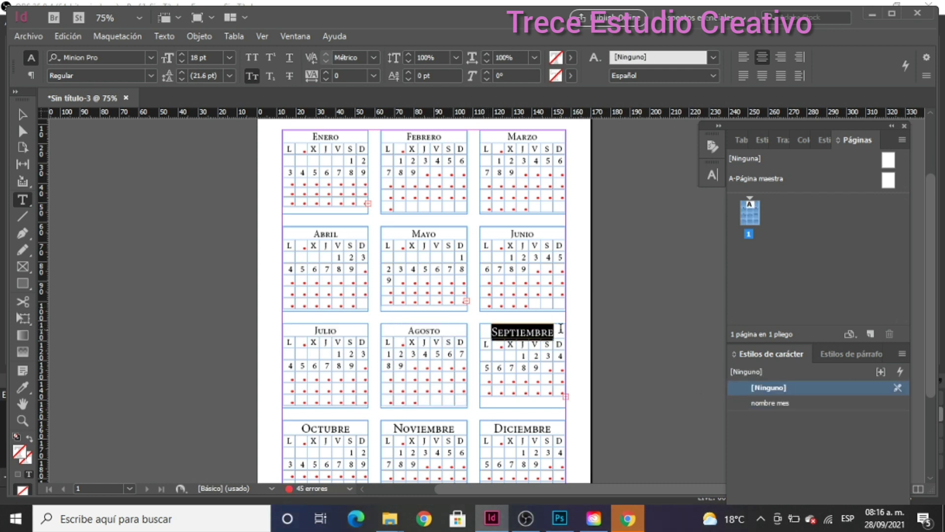
pyautogui.click(747, 403)
# Apply the "nombre mes" character style to the Octubre, Noviembre and Diciembre headings
pyautogui.scroll(-1, 286, 362)
pyautogui.scroll(-1, 286, 361)
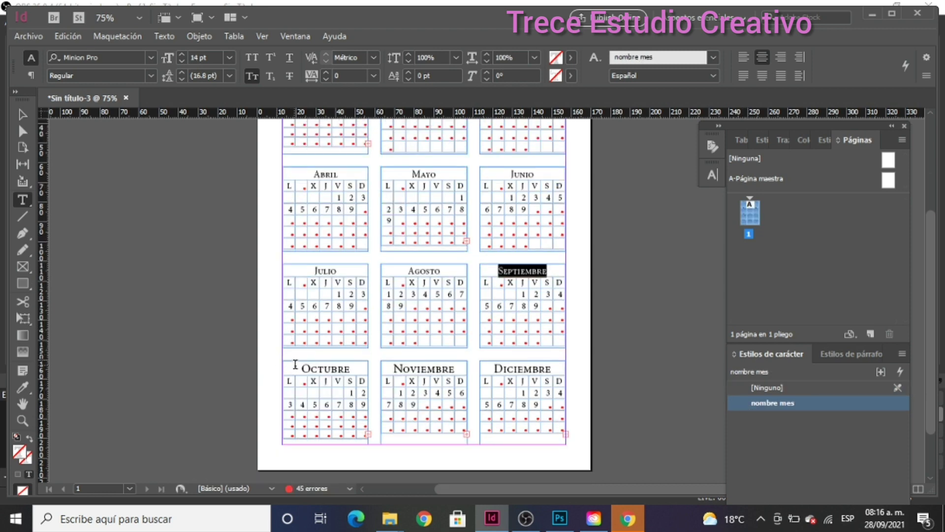
pyautogui.click(300, 368)
pyautogui.moveTo(300, 368); pyautogui.dragTo(353, 364)
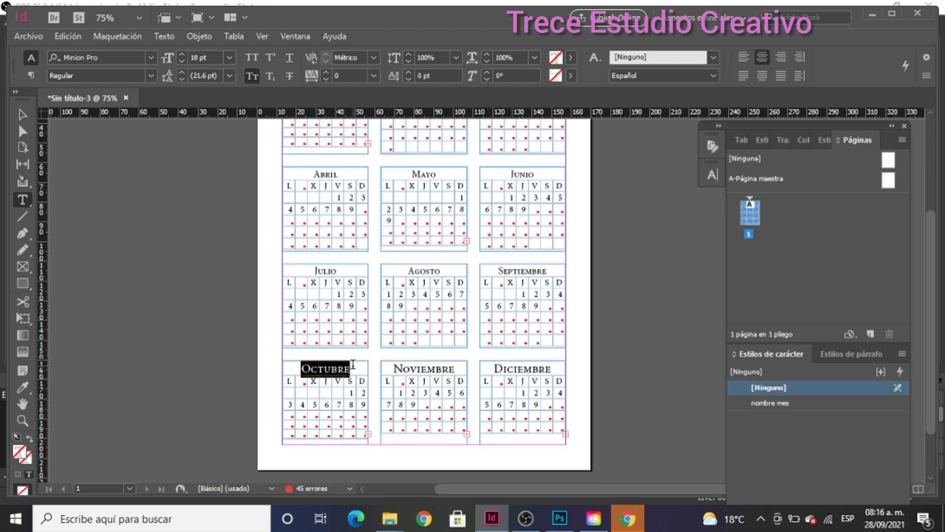
pyautogui.click(838, 405)
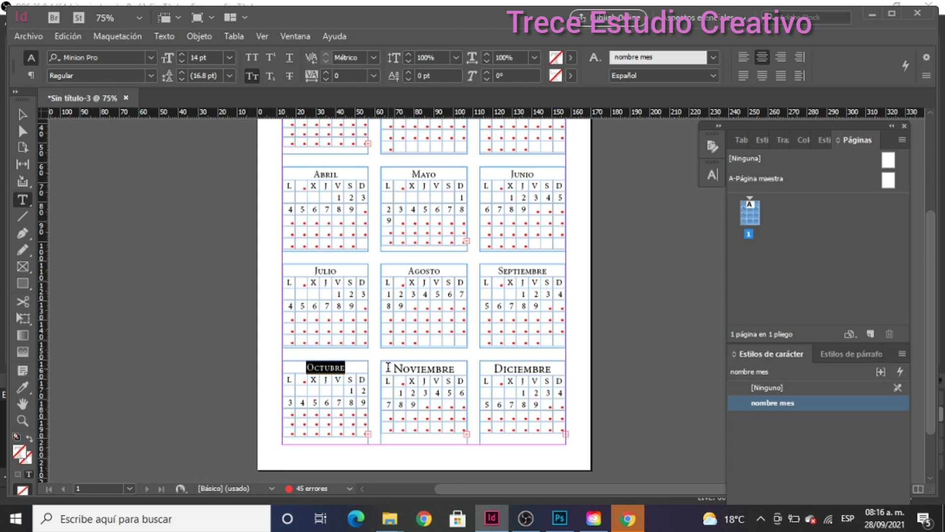
pyautogui.moveTo(386, 368); pyautogui.dragTo(453, 360)
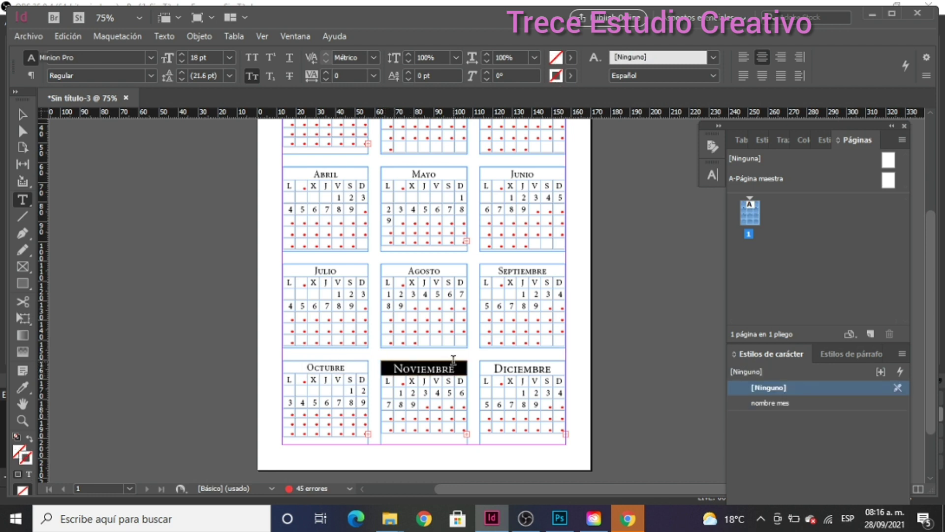
pyautogui.click(807, 404)
pyautogui.moveTo(492, 368); pyautogui.dragTo(566, 367)
pyautogui.click(740, 403)
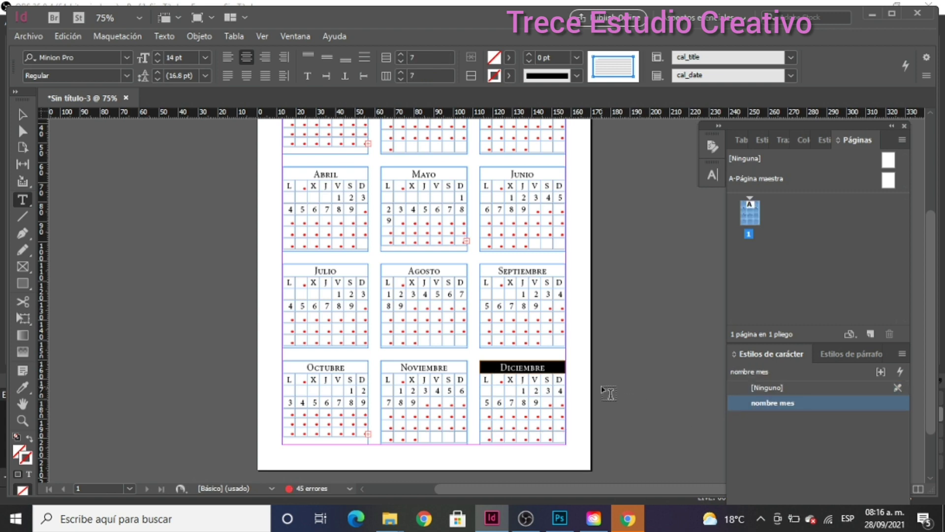
# Try 9 pt, and settle on 8 pt, for Enero's weekday initials and its date rows down to the 24–30 week
pyautogui.scroll(5, 609, 392)
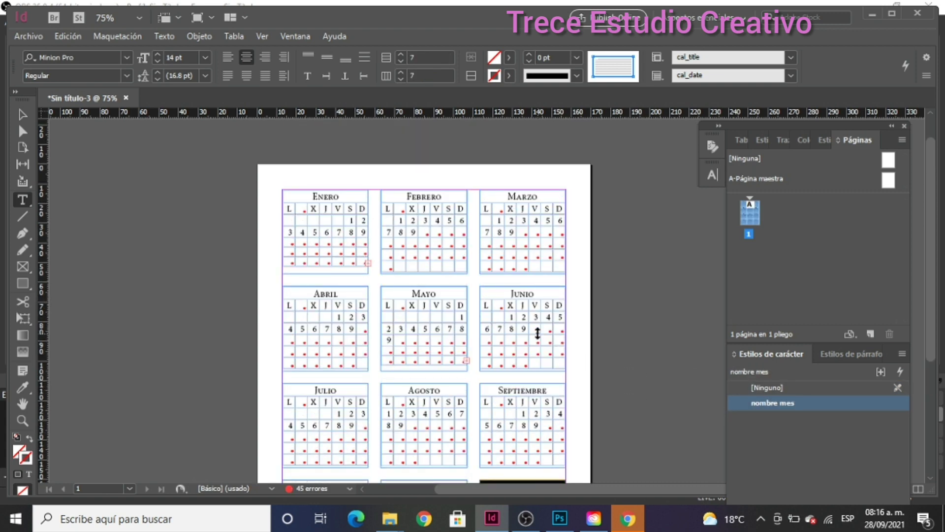
pyautogui.moveTo(278, 209); pyautogui.dragTo(359, 271)
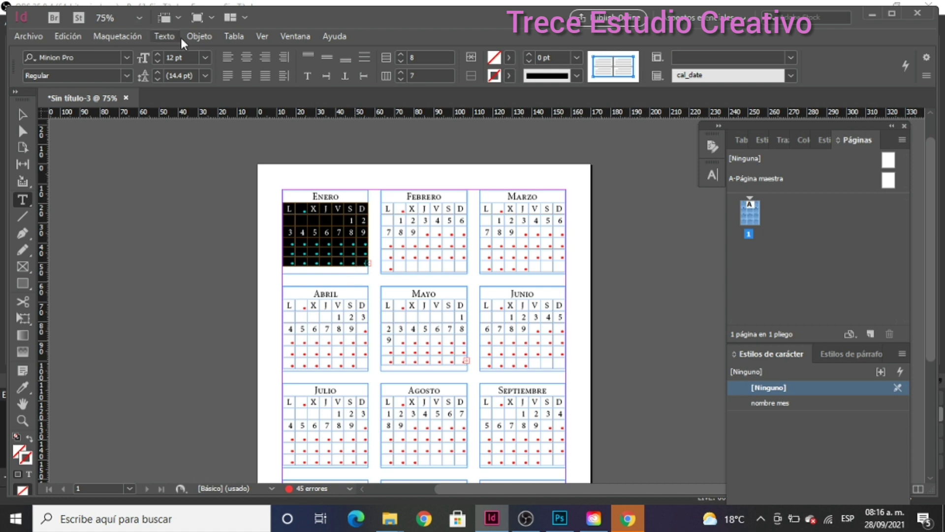
pyautogui.click(206, 59)
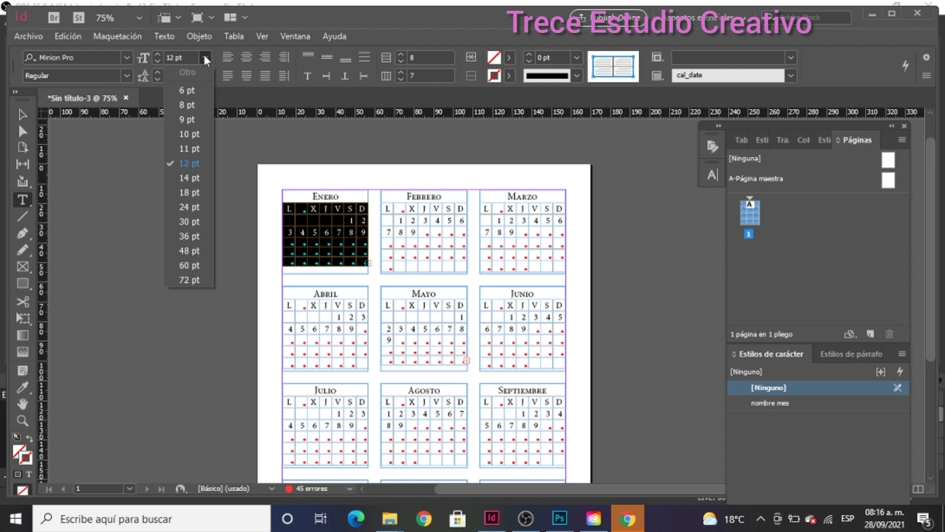
pyautogui.click(193, 120)
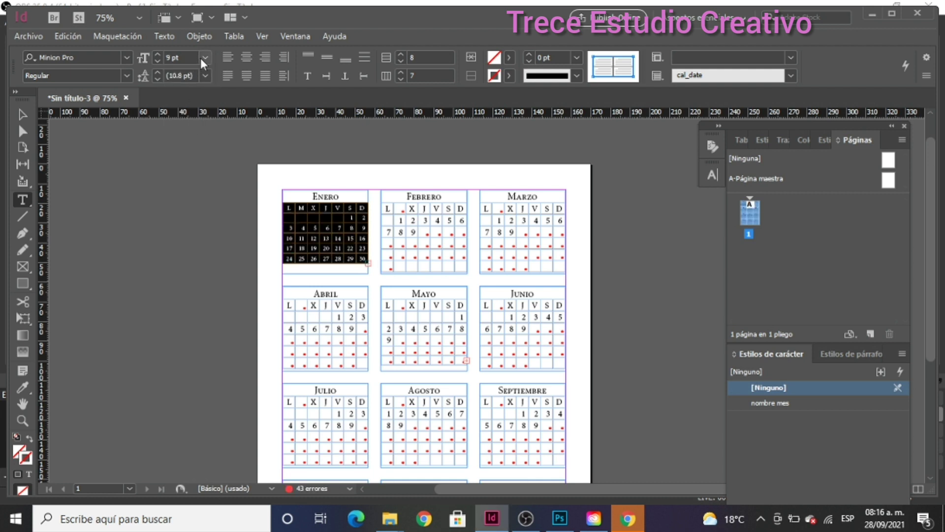
pyautogui.click(200, 56)
pyautogui.click(189, 105)
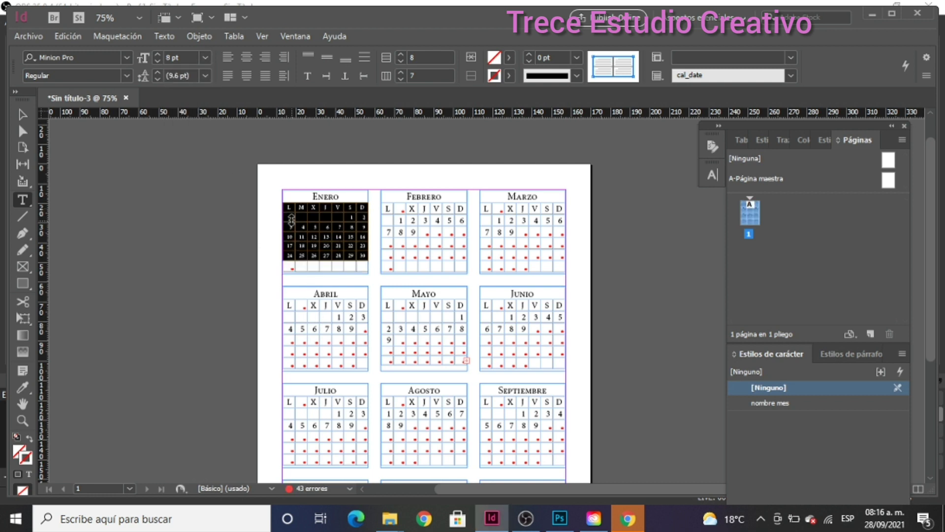
# Set the font size of Enero's entire grid of weekdays and dates, including the last row, to 8 pt
pyautogui.click(325, 215)
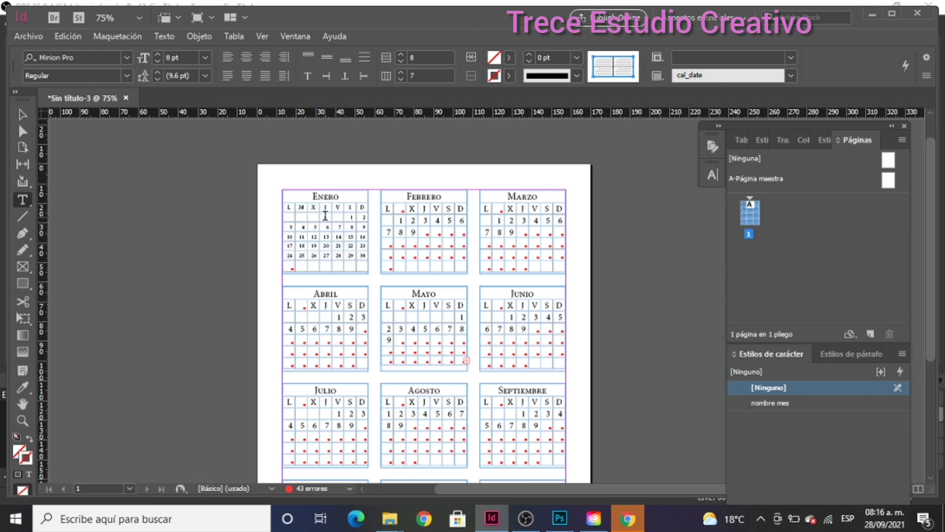
pyautogui.moveTo(290, 207); pyautogui.dragTo(364, 272)
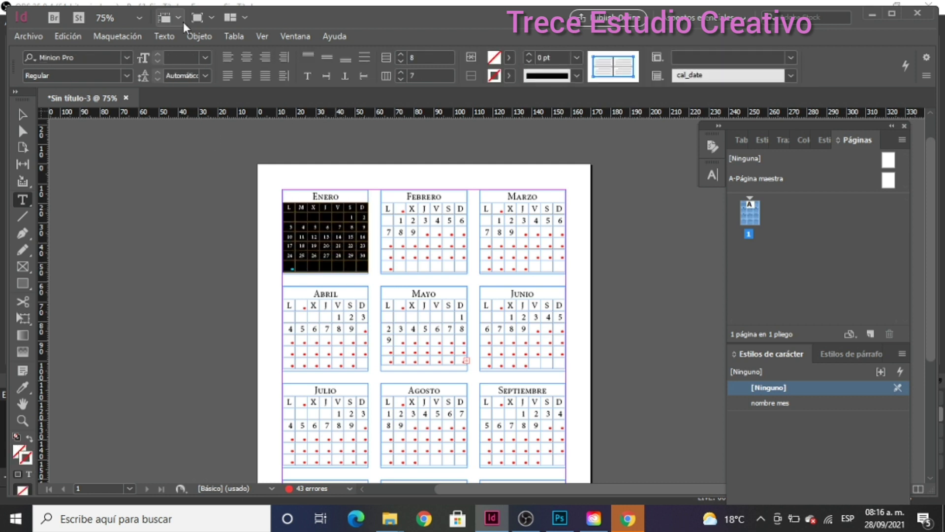
pyautogui.click(205, 59)
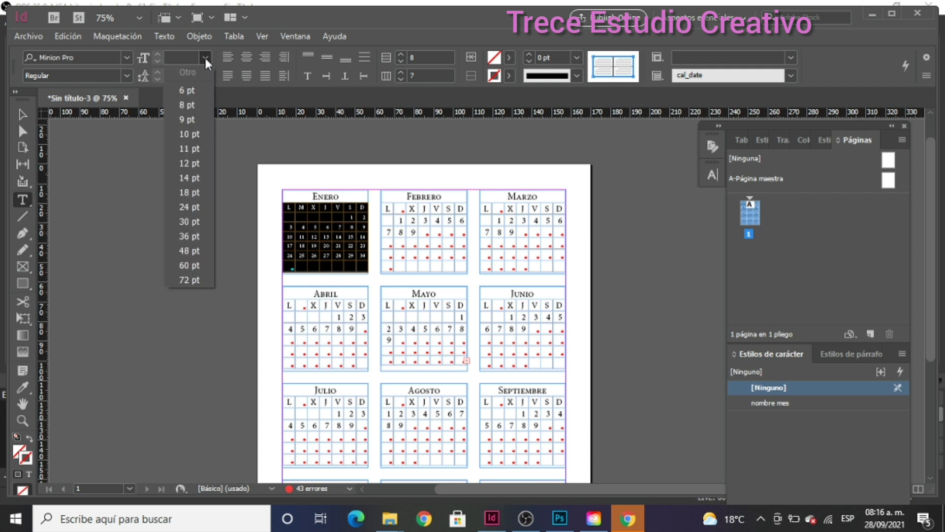
pyautogui.click(193, 105)
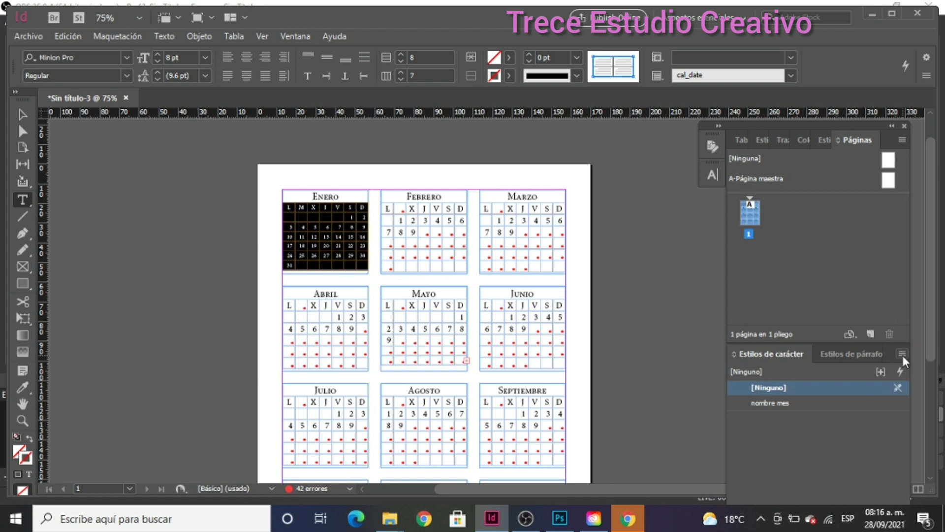
# Create a character style named "fechas" with an 8 pt size from Enero's date 2 cell
pyautogui.click(362, 217)
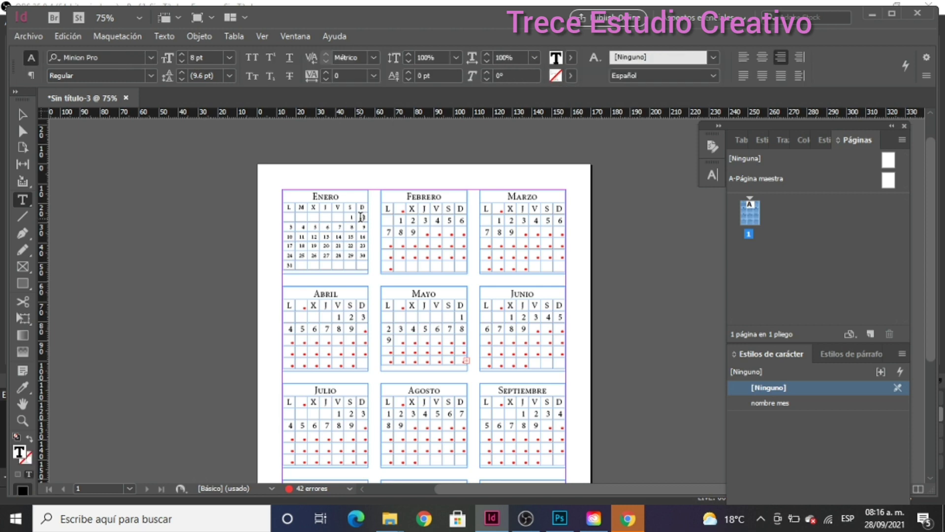
pyautogui.moveTo(362, 217); pyautogui.dragTo(368, 217)
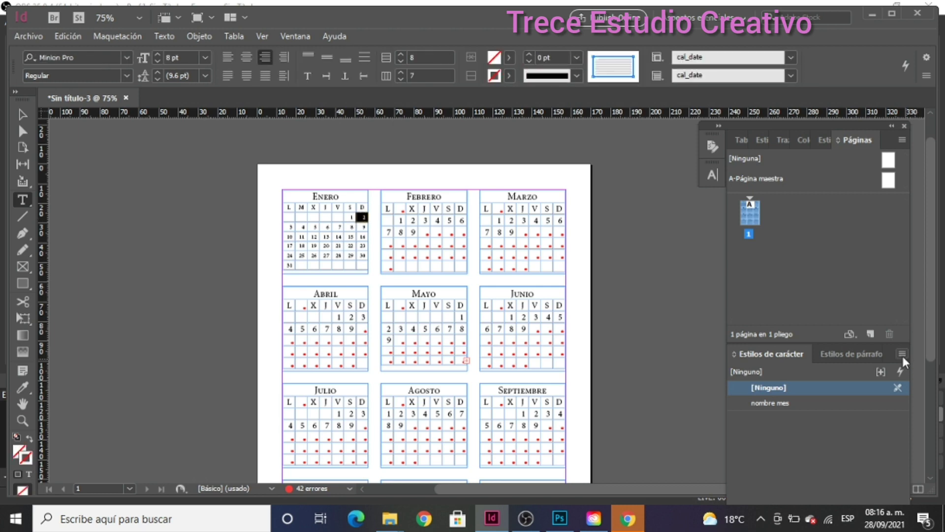
pyautogui.click(902, 353)
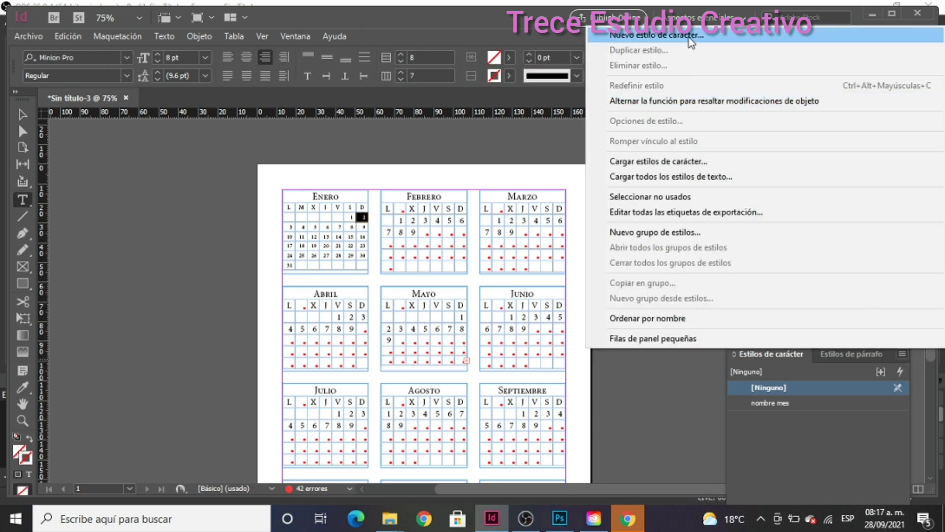
pyautogui.click(689, 37)
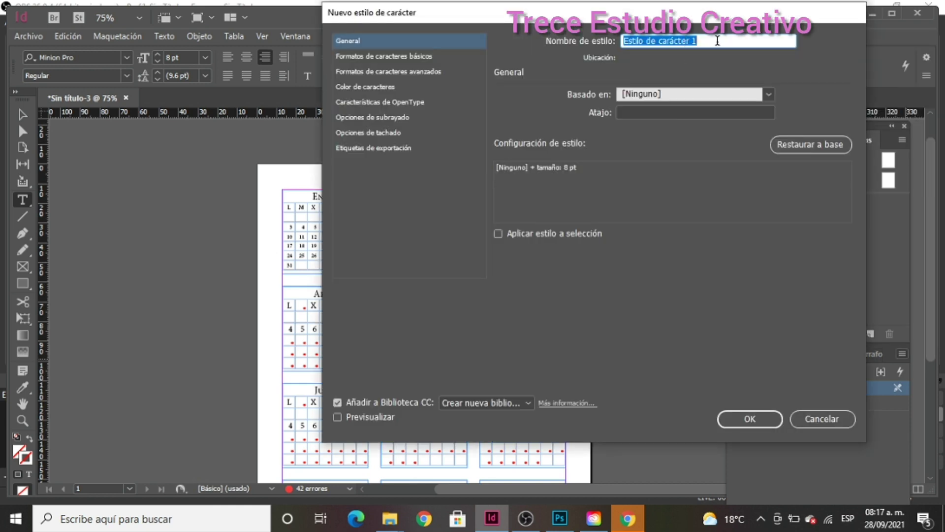
pyautogui.write('fechas')
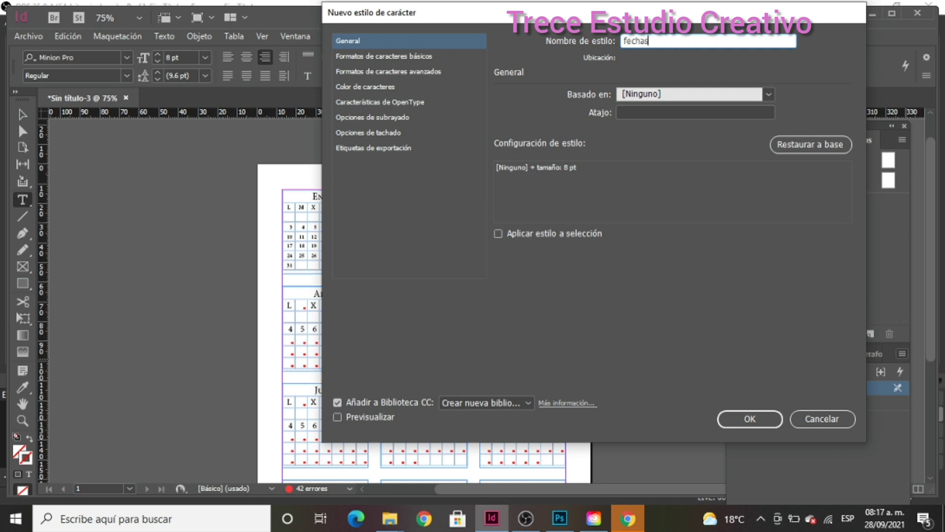
pyautogui.click(409, 57)
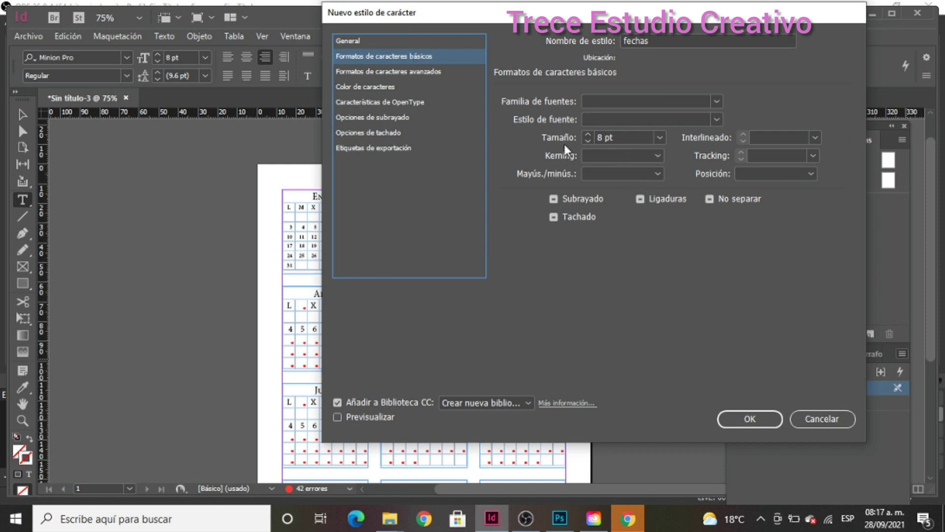
pyautogui.click(717, 102)
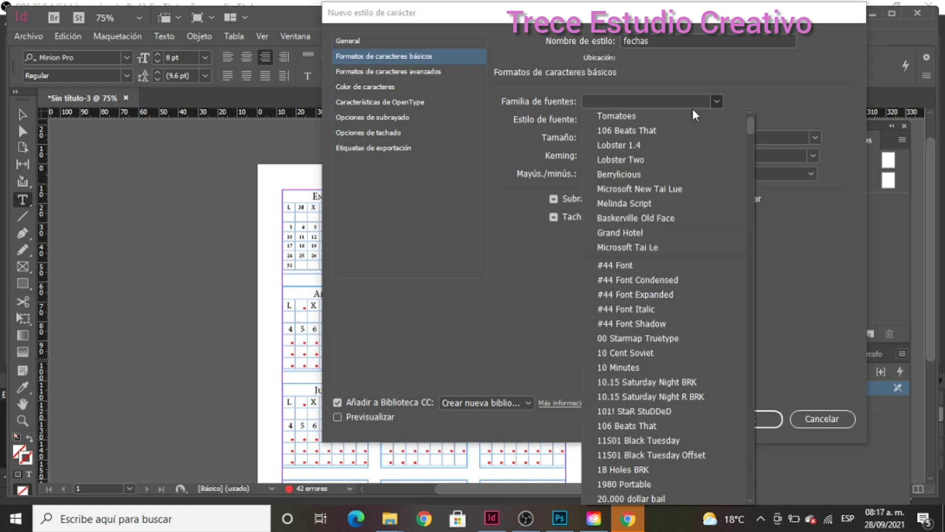
pyautogui.click(666, 101)
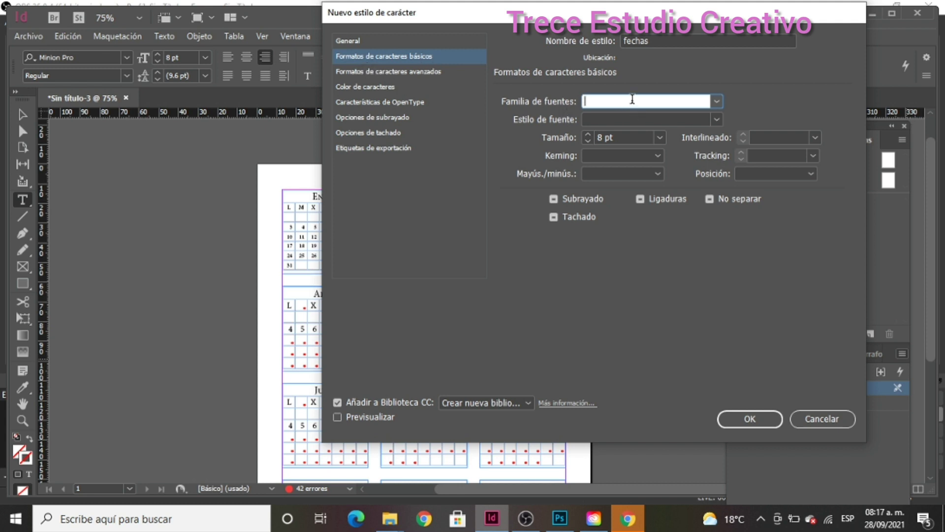
pyautogui.click(631, 138)
pyautogui.click(752, 421)
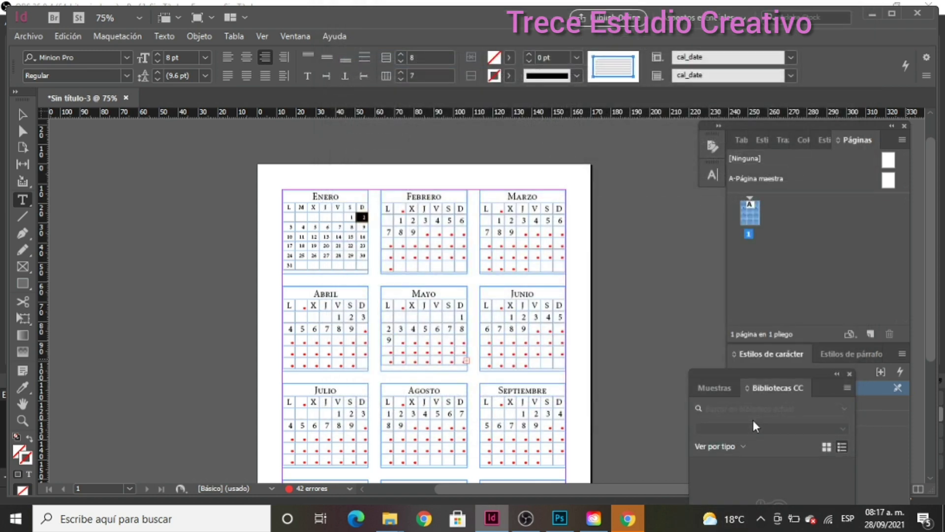
pyautogui.click(848, 374)
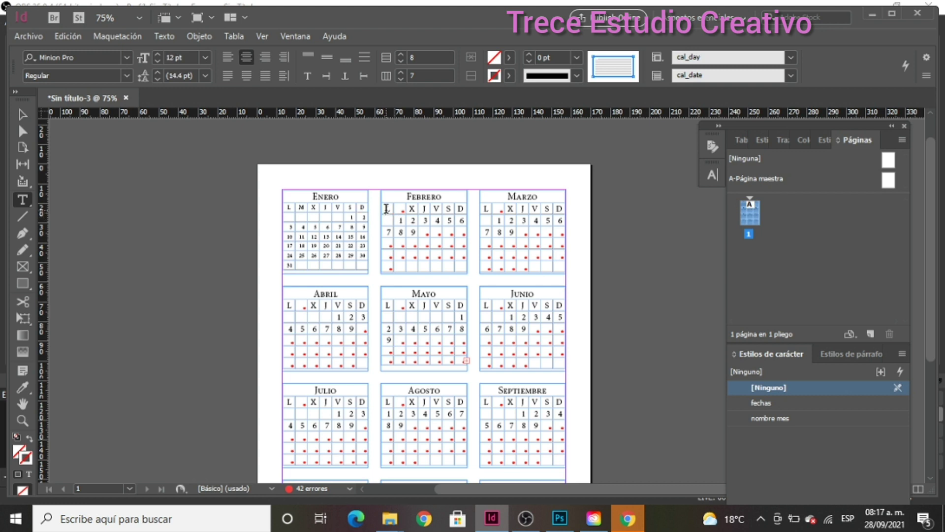
# Apply the "fechas" character style to the weekday and date cells of Febrero, Marzo and Abril
pyautogui.moveTo(386, 209); pyautogui.dragTo(460, 269)
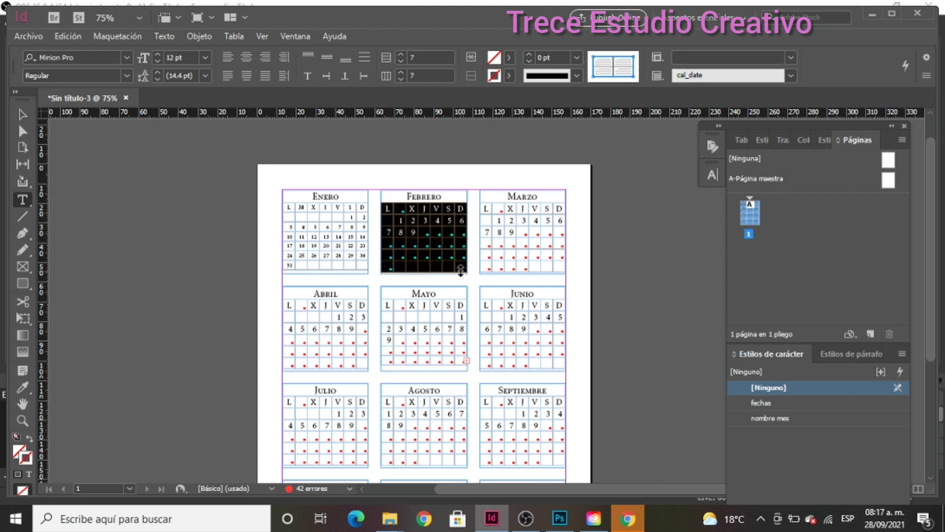
pyautogui.click(754, 401)
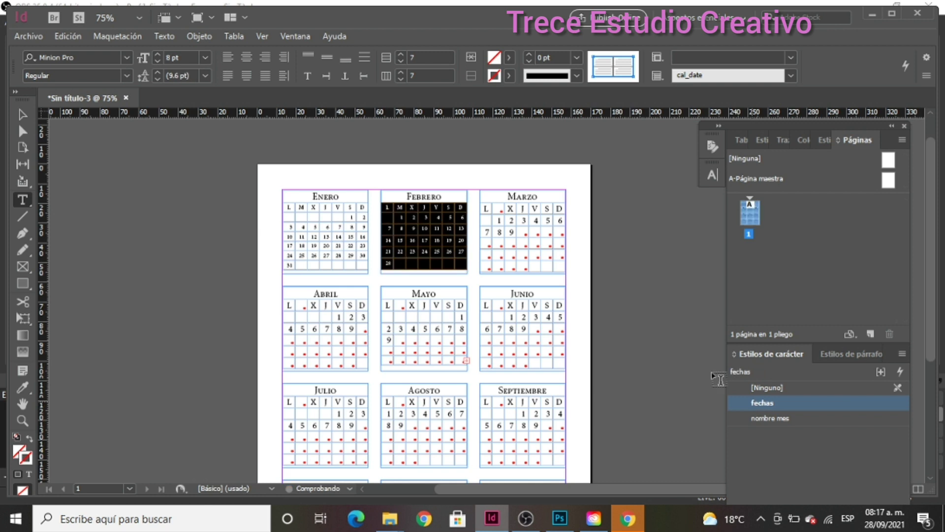
pyautogui.click(484, 210)
pyautogui.moveTo(484, 209); pyautogui.dragTo(558, 272)
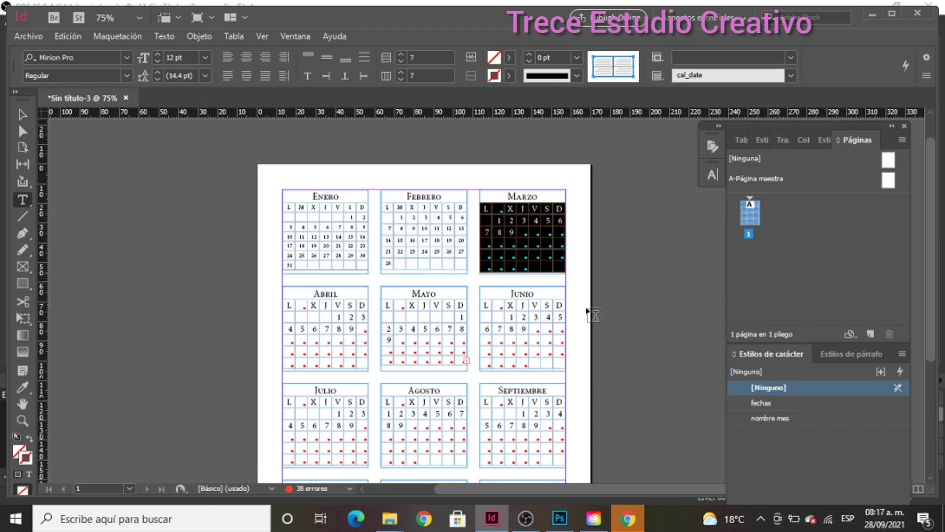
pyautogui.click(766, 402)
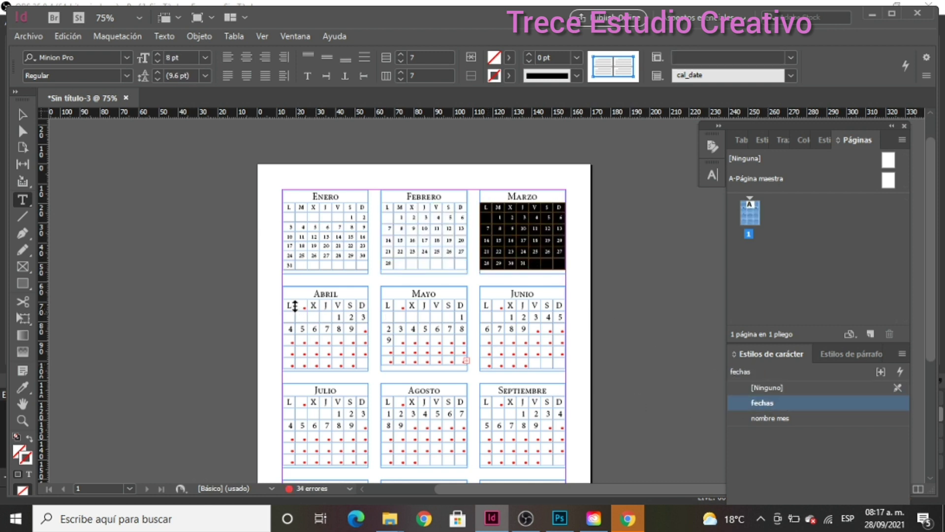
pyautogui.moveTo(286, 301); pyautogui.dragTo(368, 367)
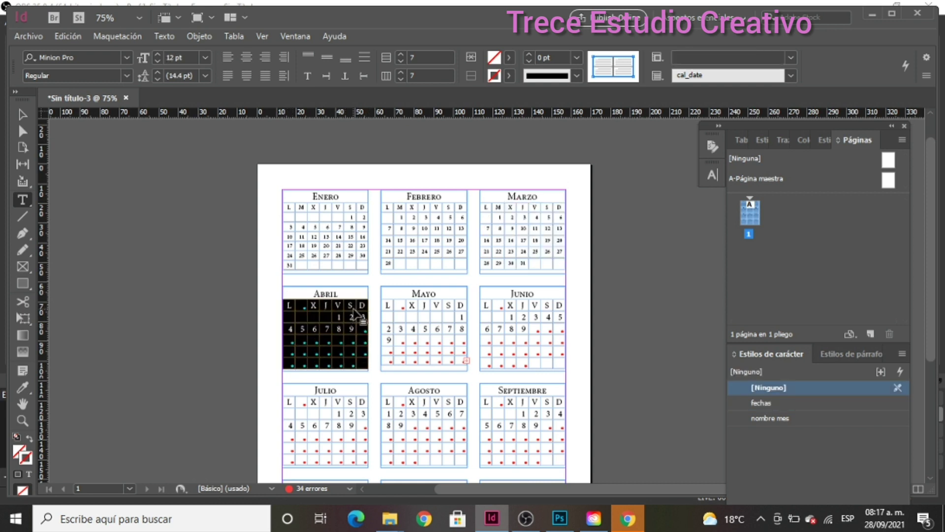
pyautogui.click(809, 402)
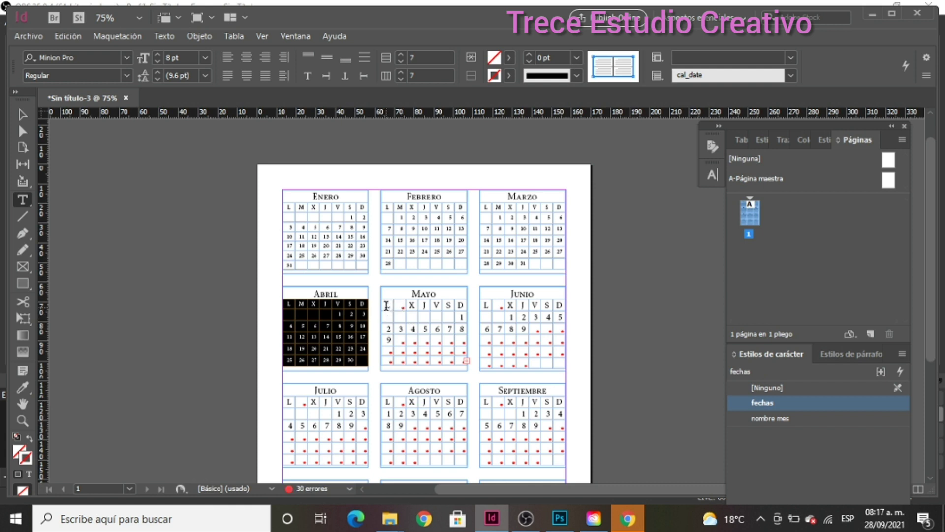
# Apply the "fechas" character style to Mayo's weekday and date cells, including the last row with 30 and 31
pyautogui.moveTo(386, 302); pyautogui.dragTo(462, 370)
pyautogui.click(840, 402)
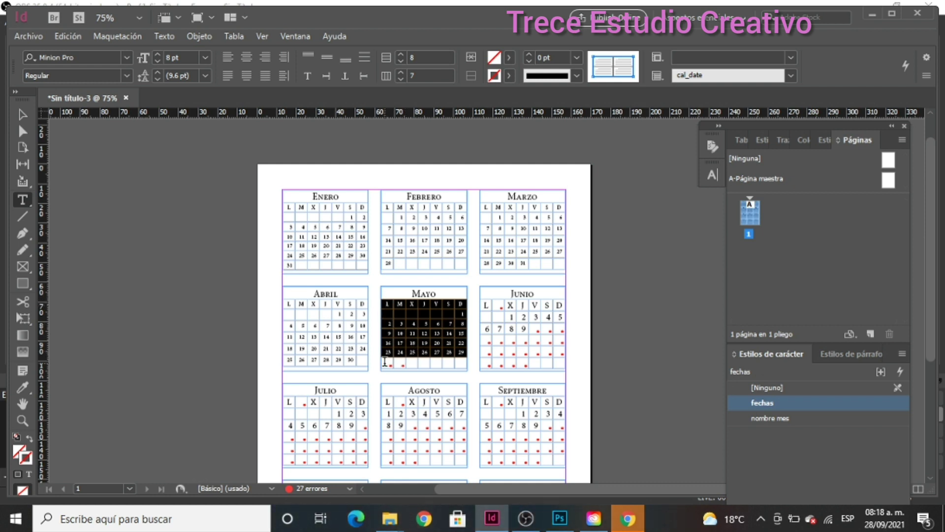
pyautogui.click(389, 362)
pyautogui.moveTo(388, 363); pyautogui.dragTo(414, 363)
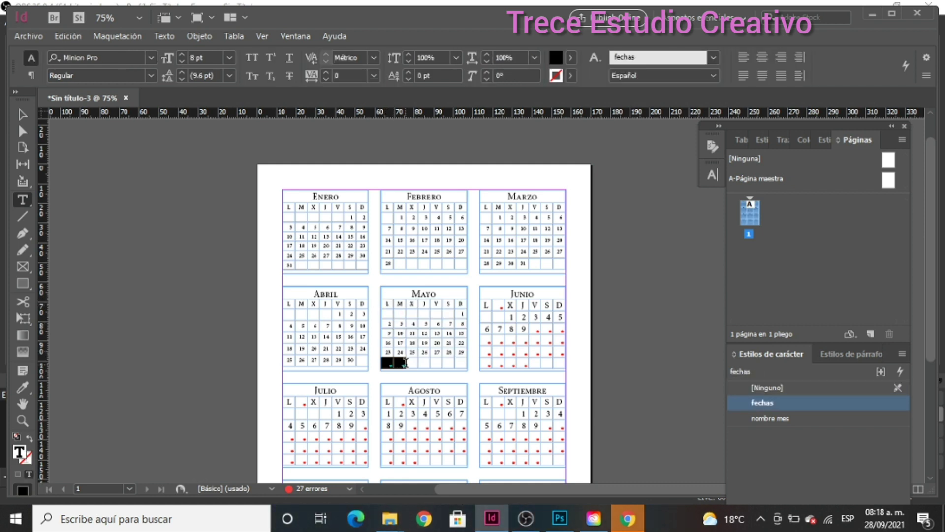
pyautogui.click(744, 403)
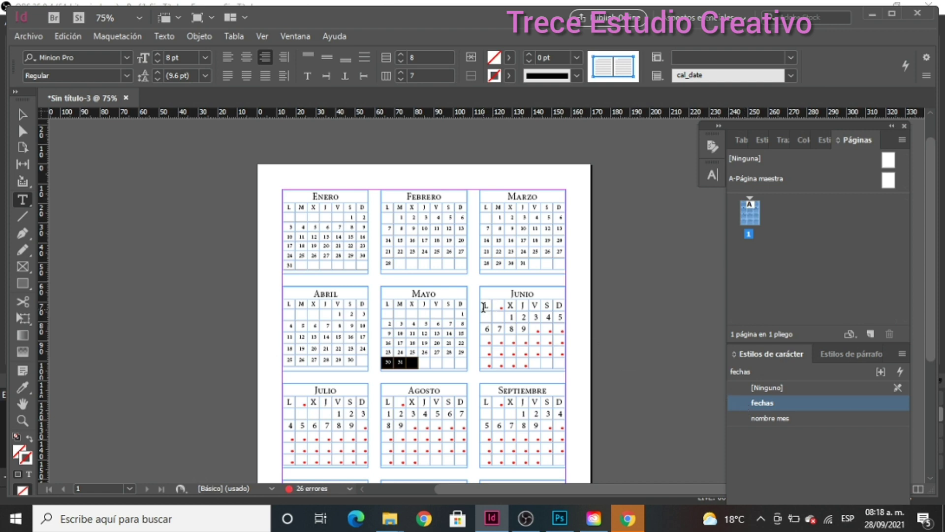
# Apply the "fechas" character style to all of Junio's weekday and date cells
pyautogui.moveTo(483, 305); pyautogui.dragTo(574, 371)
pyautogui.click(768, 387)
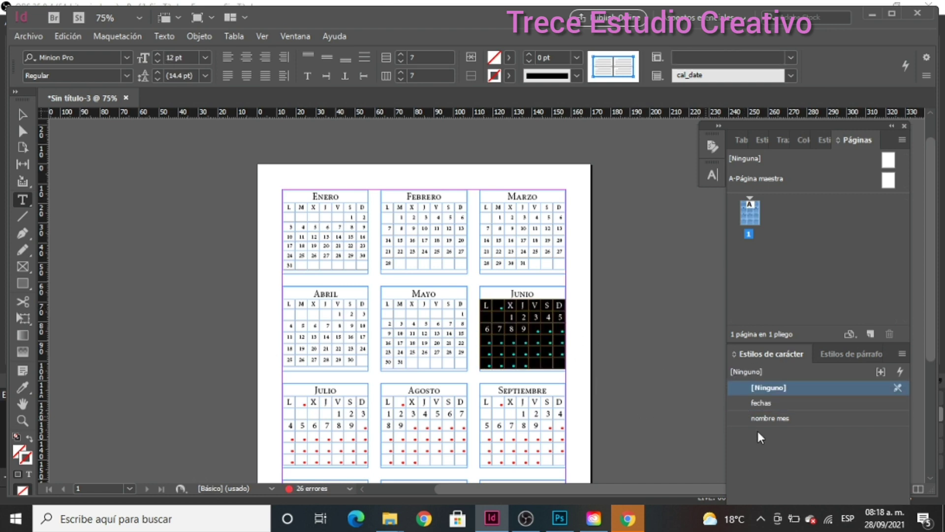
pyautogui.click(774, 403)
# Apply the "fechas" character style to the weekday and date cells of Julio, Agosto and Septiembre
pyautogui.scroll(-2, 339, 322)
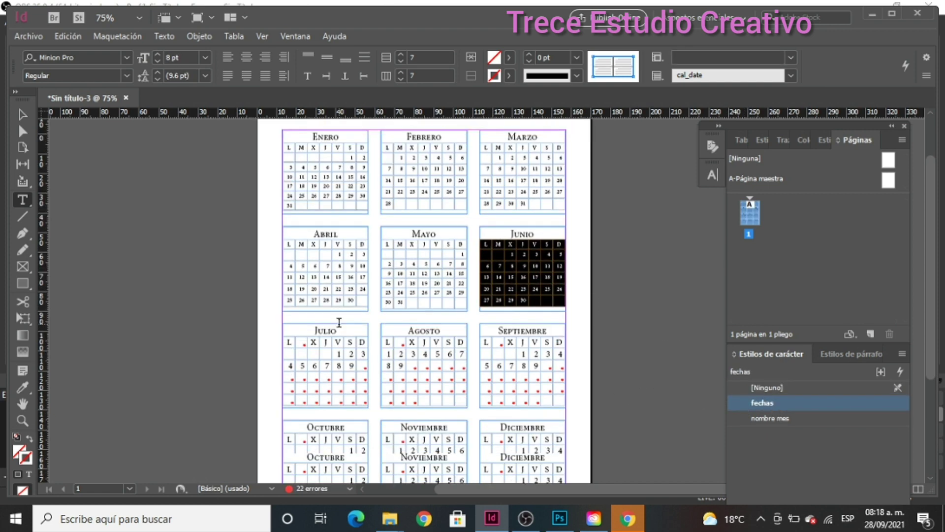
pyautogui.scroll(-2, 339, 322)
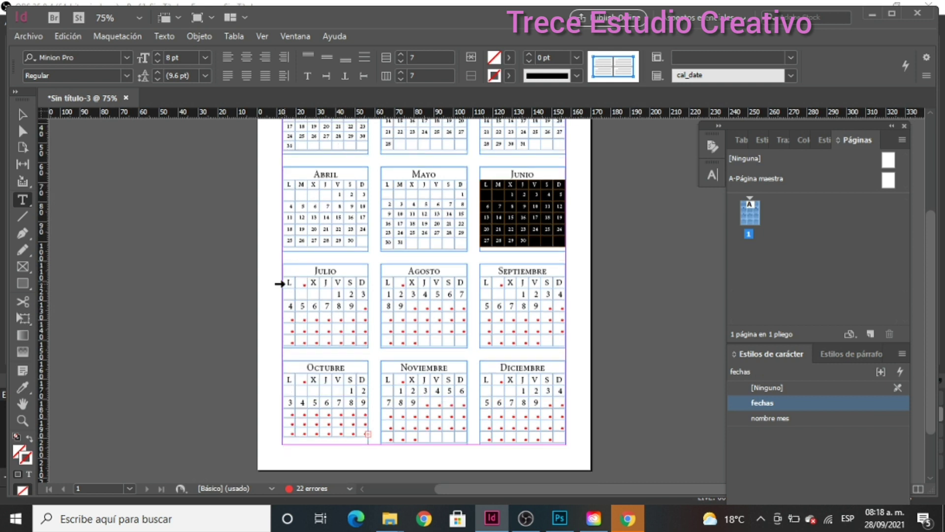
pyautogui.moveTo(286, 282); pyautogui.dragTo(366, 343)
pyautogui.click(768, 387)
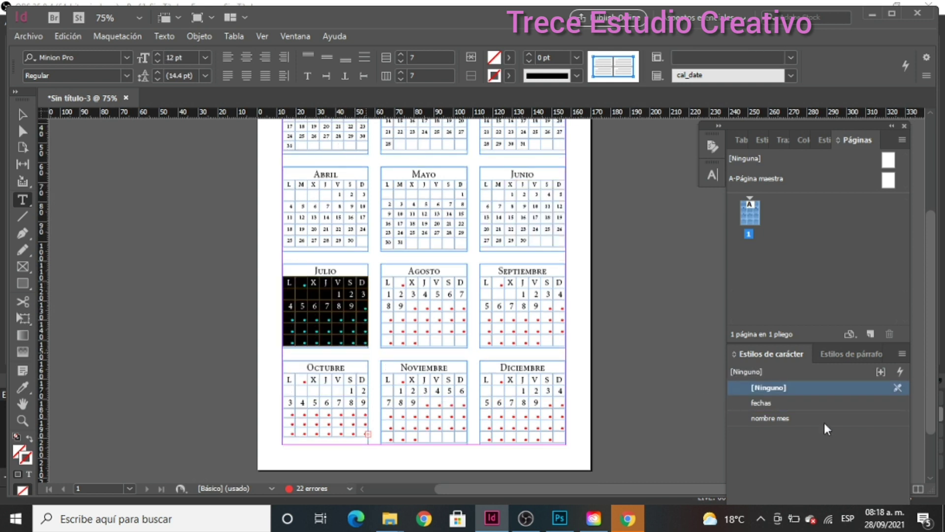
pyautogui.click(794, 403)
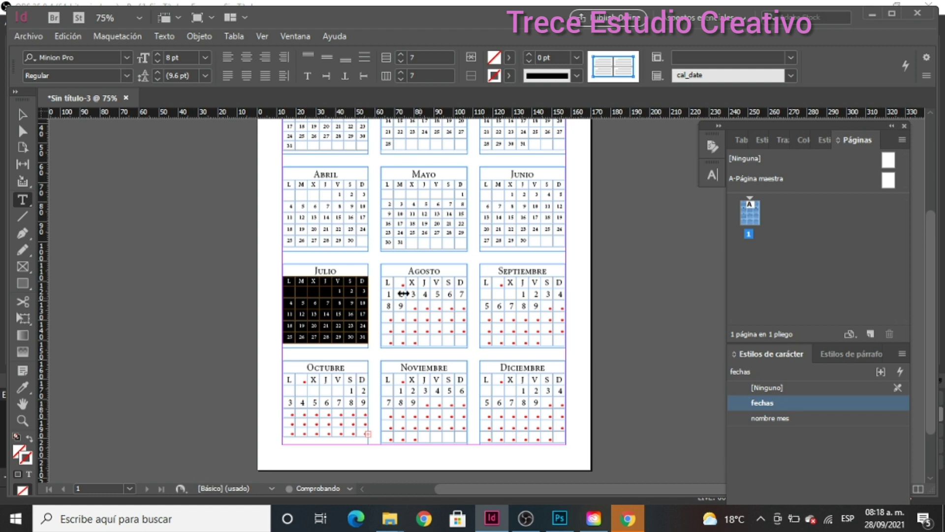
pyautogui.moveTo(386, 282); pyautogui.dragTo(457, 347)
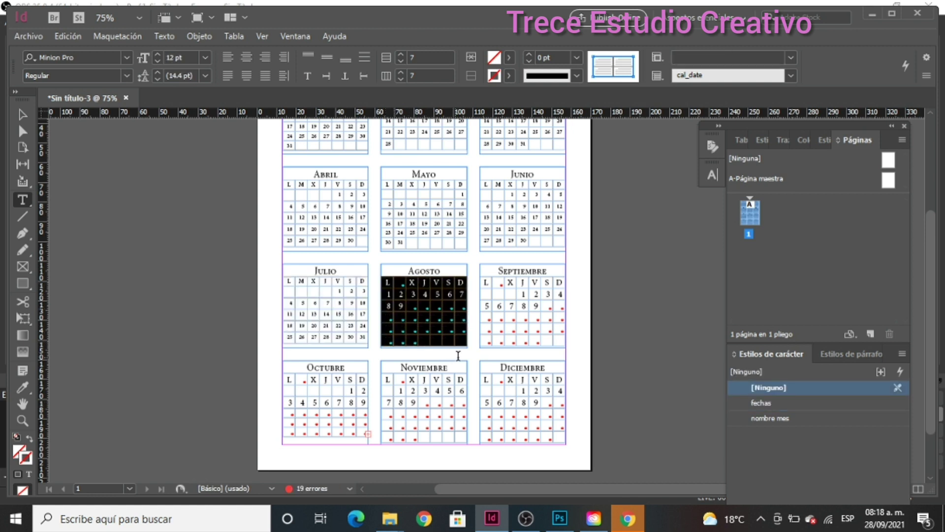
pyautogui.click(832, 402)
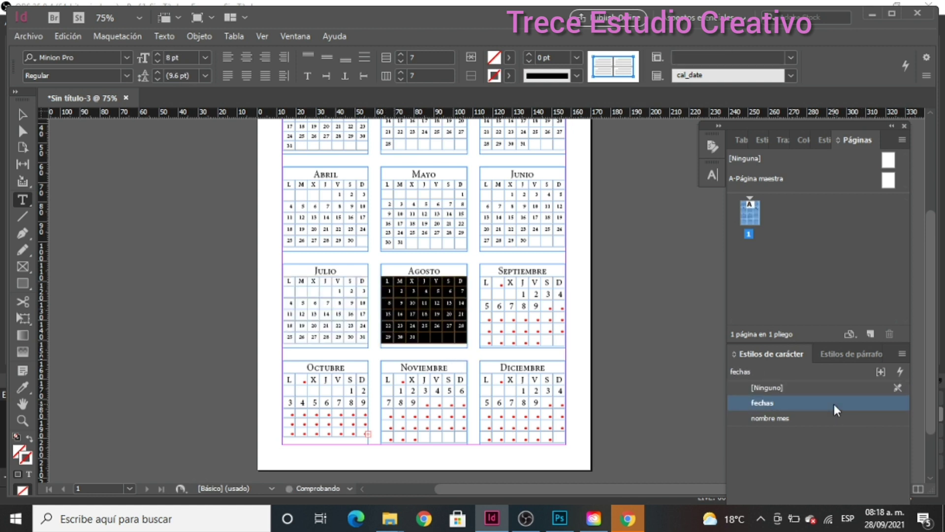
pyautogui.moveTo(484, 281); pyautogui.dragTo(572, 337)
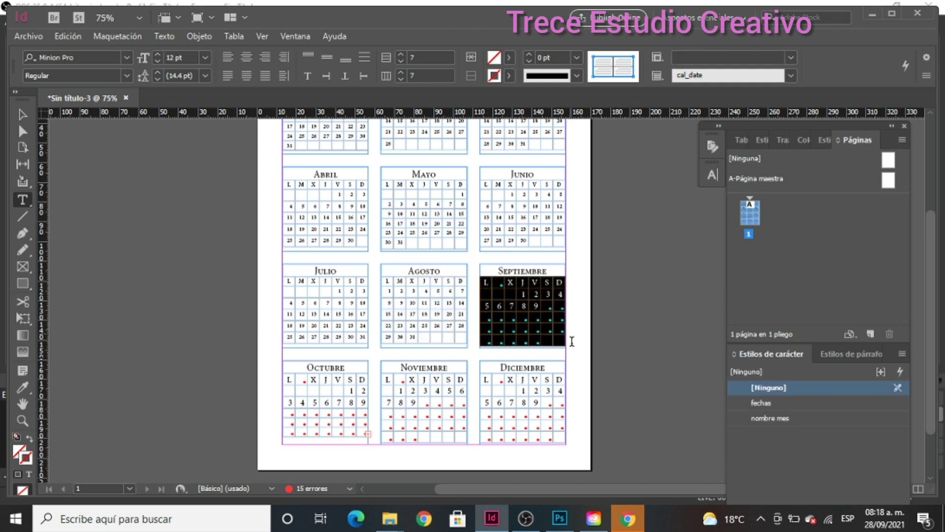
pyautogui.click(756, 402)
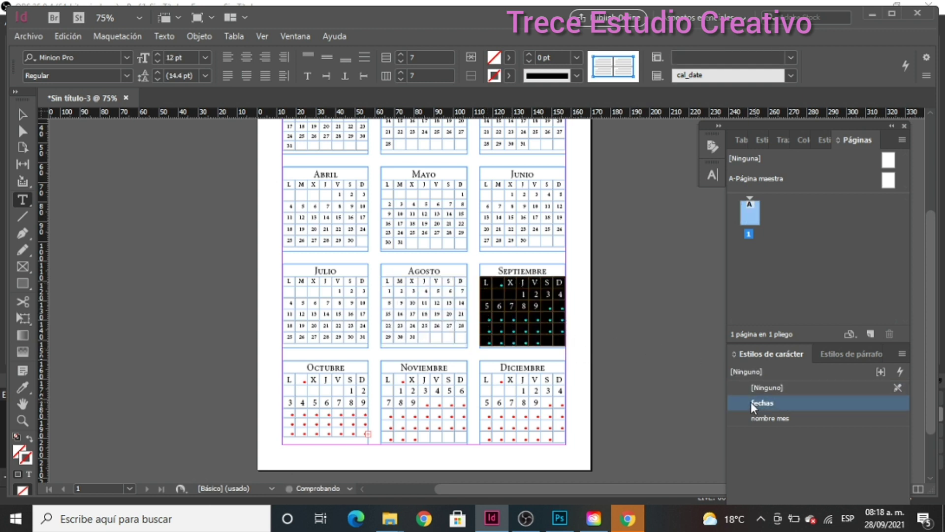
# Apply the "fechas" character style to Octubre's weekday and date cells, including the last row with 31
pyautogui.moveTo(286, 377); pyautogui.dragTo(366, 441)
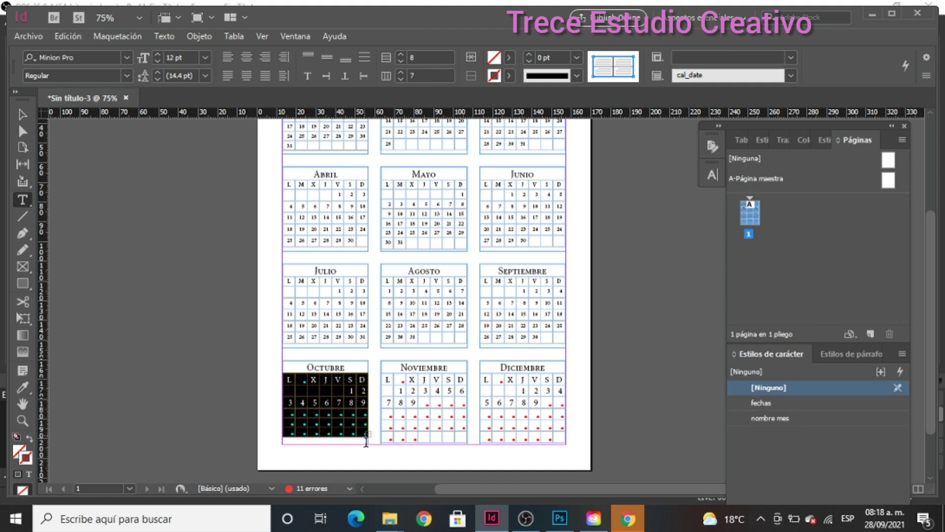
pyautogui.click(778, 404)
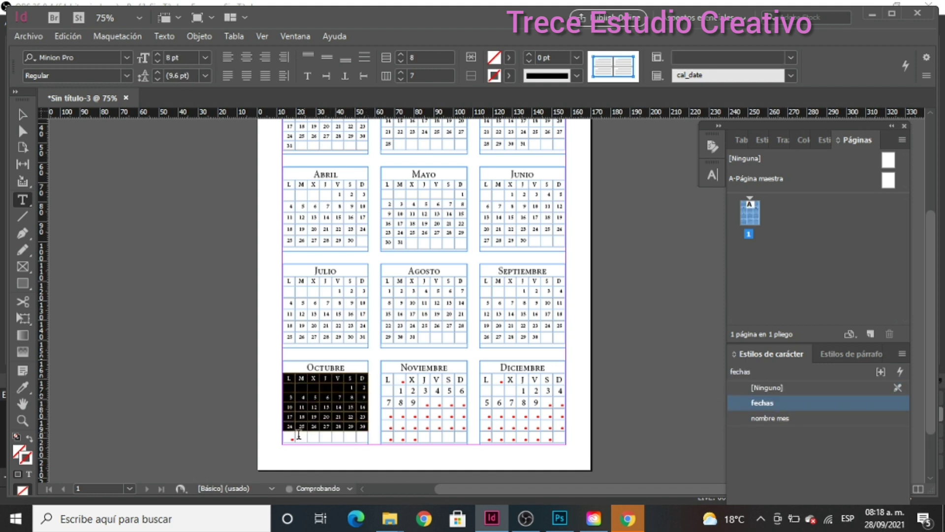
pyautogui.moveTo(290, 437); pyautogui.dragTo(303, 438)
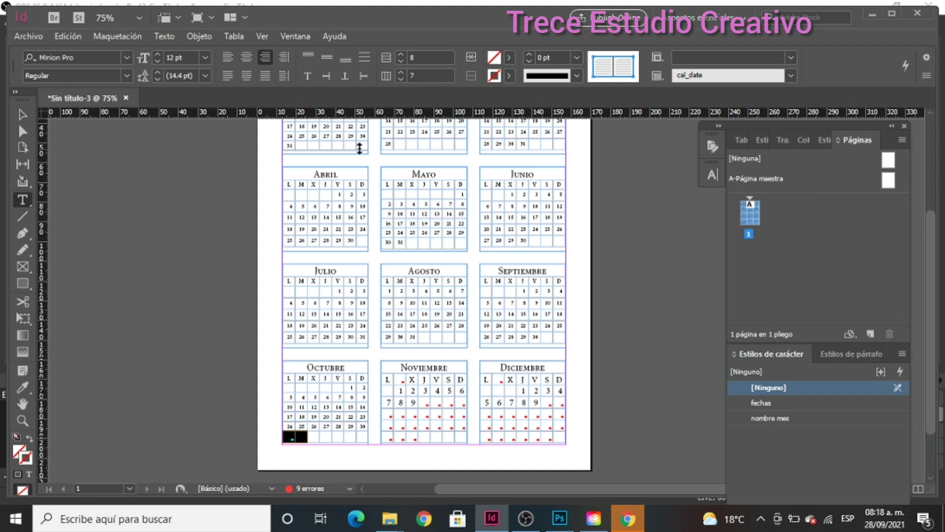
pyautogui.click(758, 403)
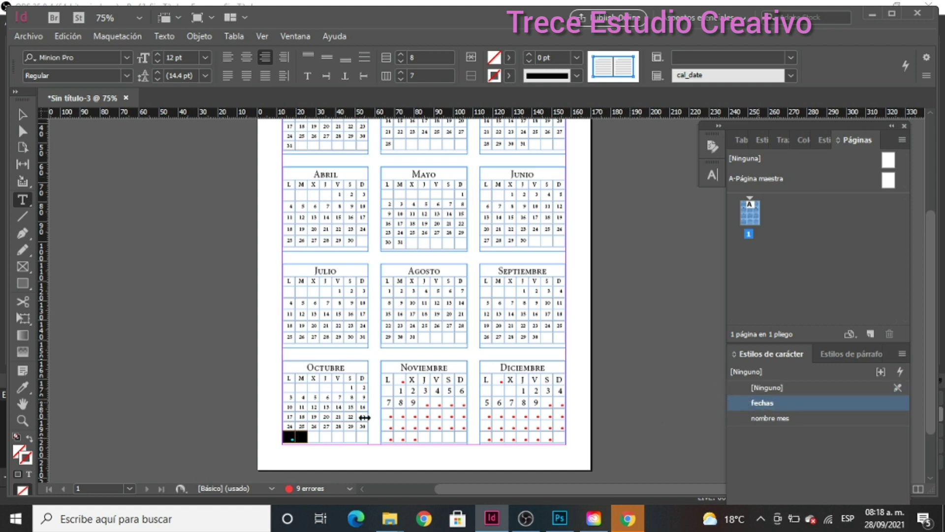
pyautogui.click(771, 402)
# Apply the "fechas" character style to the weekday and date cells of Noviembre and Diciembre
pyautogui.moveTo(387, 379); pyautogui.dragTo(462, 444)
pyautogui.click(784, 409)
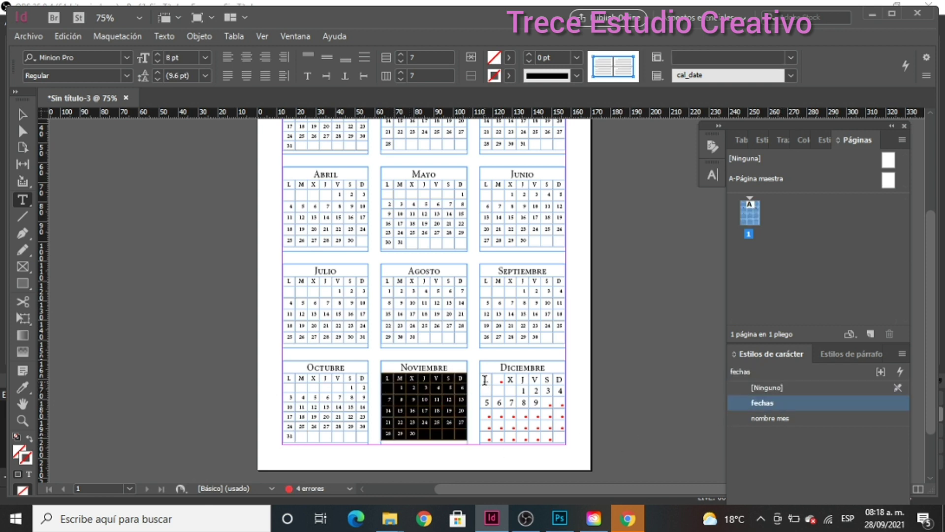
pyautogui.moveTo(485, 380); pyautogui.dragTo(561, 447)
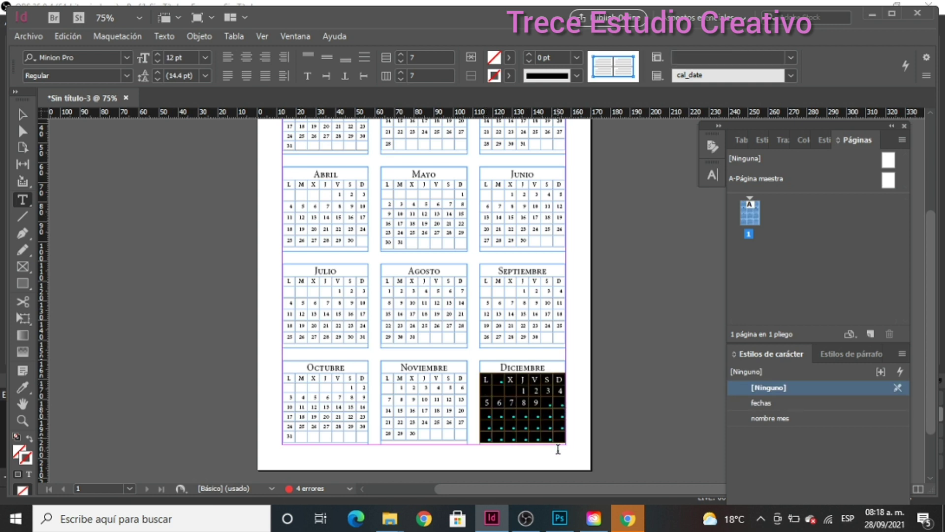
pyautogui.click(752, 402)
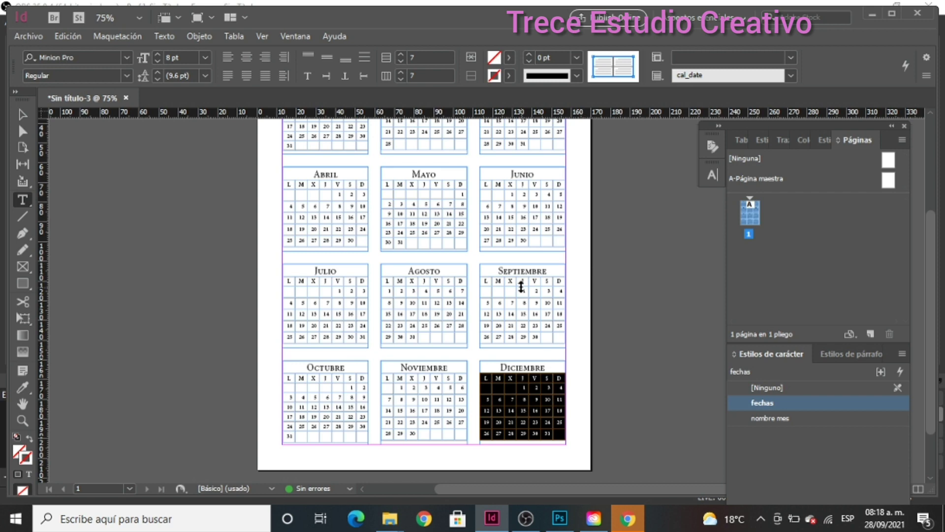
# Turn on the overprint preview and look over the table borders of all twelve months on the page
pyautogui.scroll(3, 521, 286)
pyautogui.scroll(-5, 522, 285)
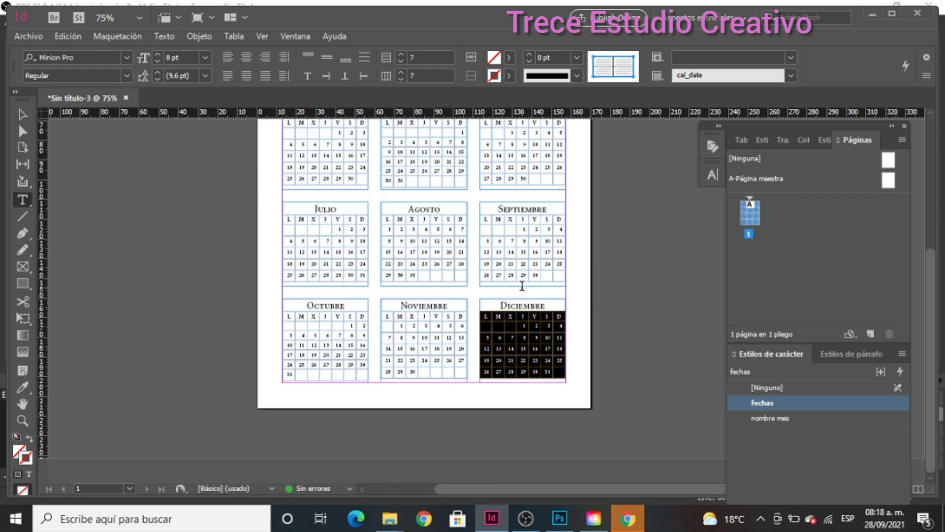
pyautogui.scroll(5, 522, 286)
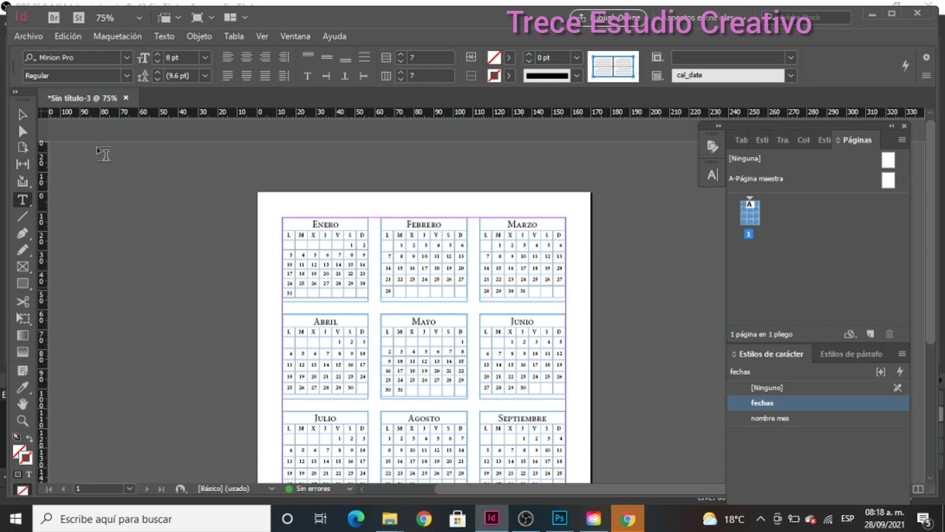
pyautogui.click(261, 36)
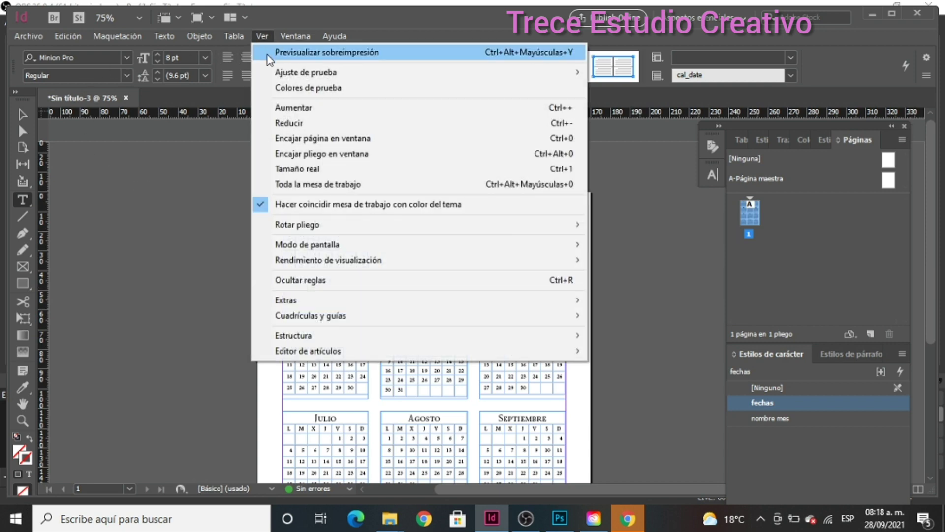
pyautogui.click(354, 53)
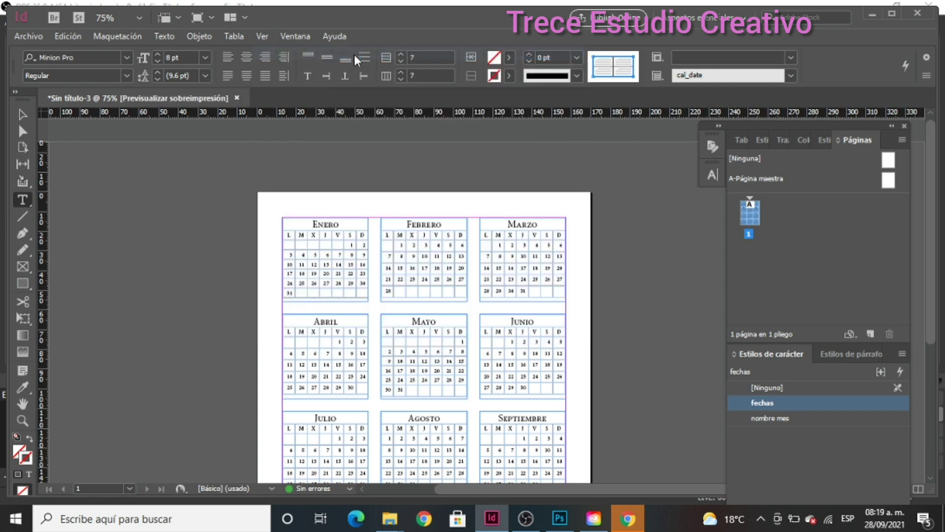
pyautogui.scroll(-3, 537, 334)
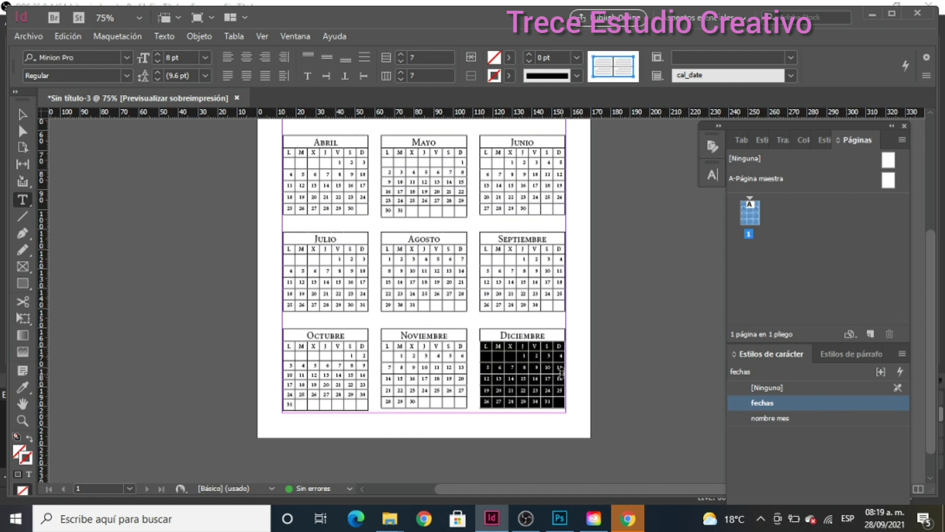
pyautogui.moveTo(306, 223); pyautogui.dragTo(383, 263)
pyautogui.scroll(5, 489, 359)
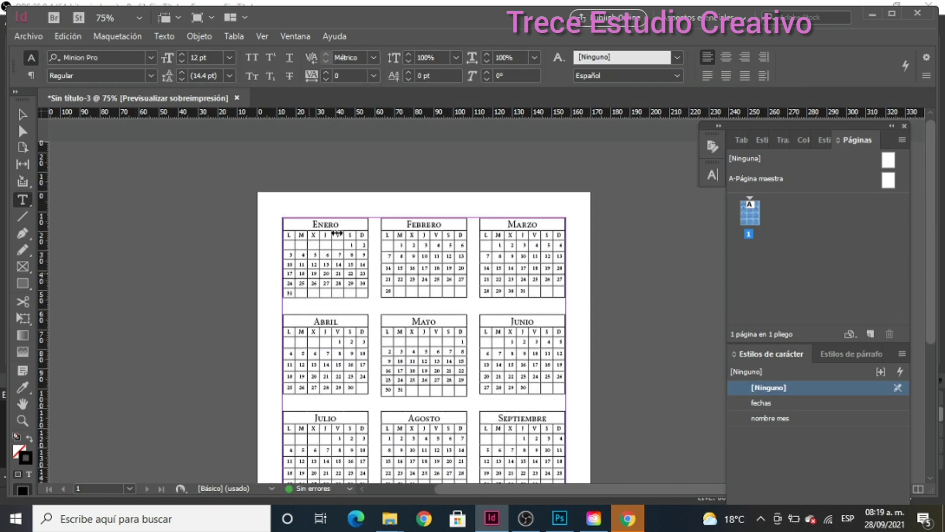
pyautogui.scroll(-4, 452, 345)
pyautogui.scroll(3, 458, 349)
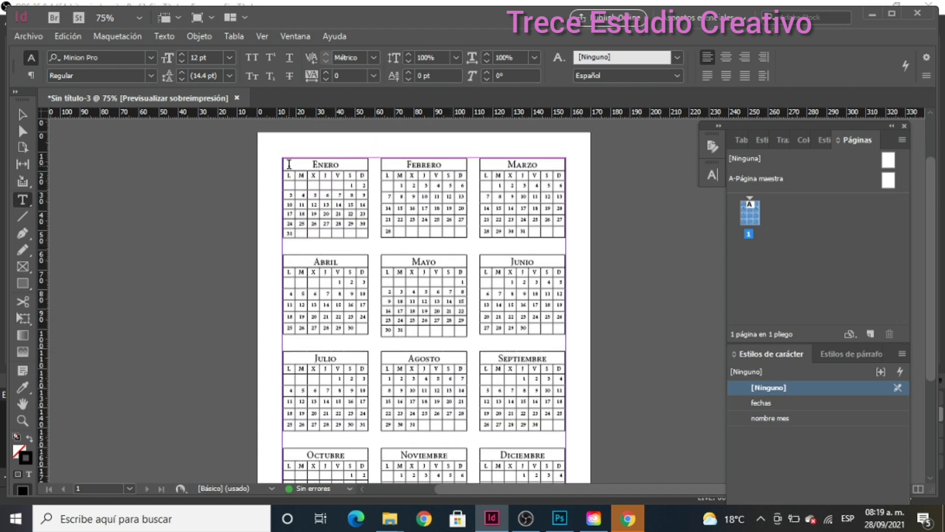
# Set the stroke colour of Enero's whole table, including the month heading, to [Ninguna]
pyautogui.click(288, 164)
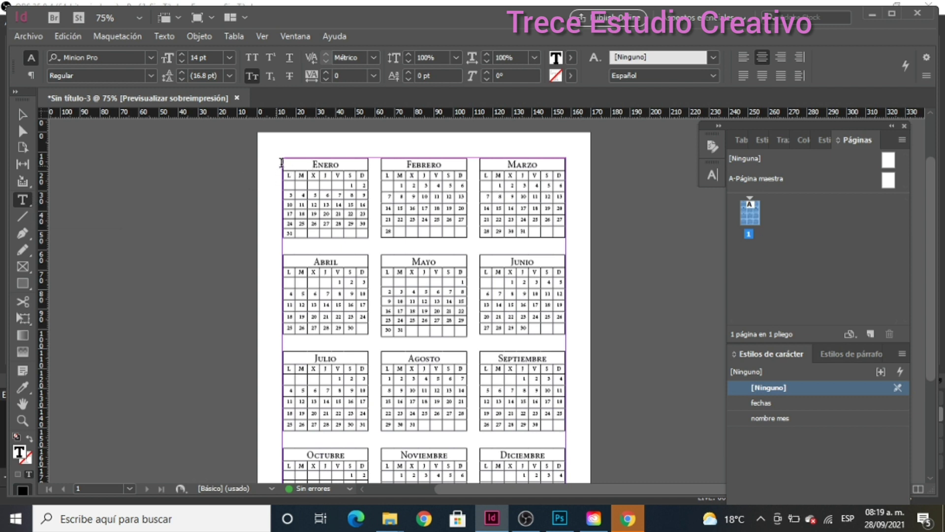
pyautogui.moveTo(288, 164); pyautogui.dragTo(358, 239)
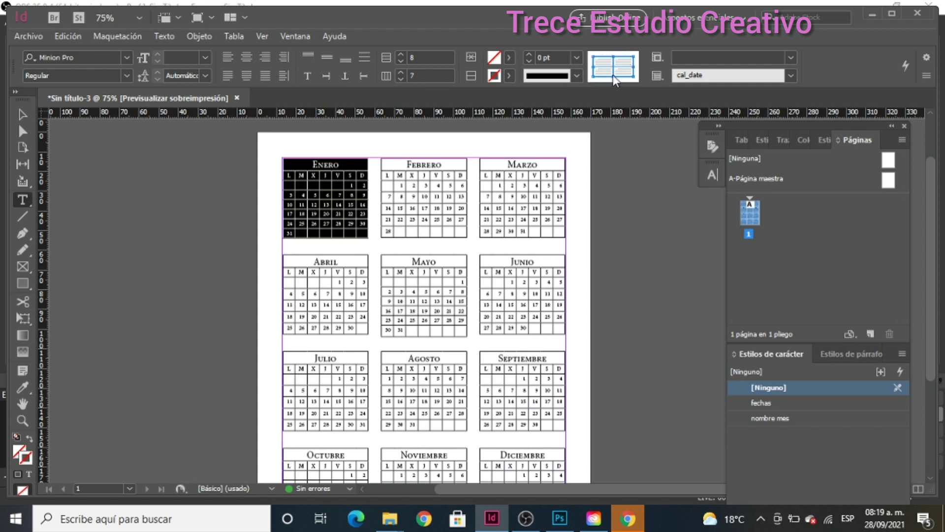
pyautogui.click(510, 75)
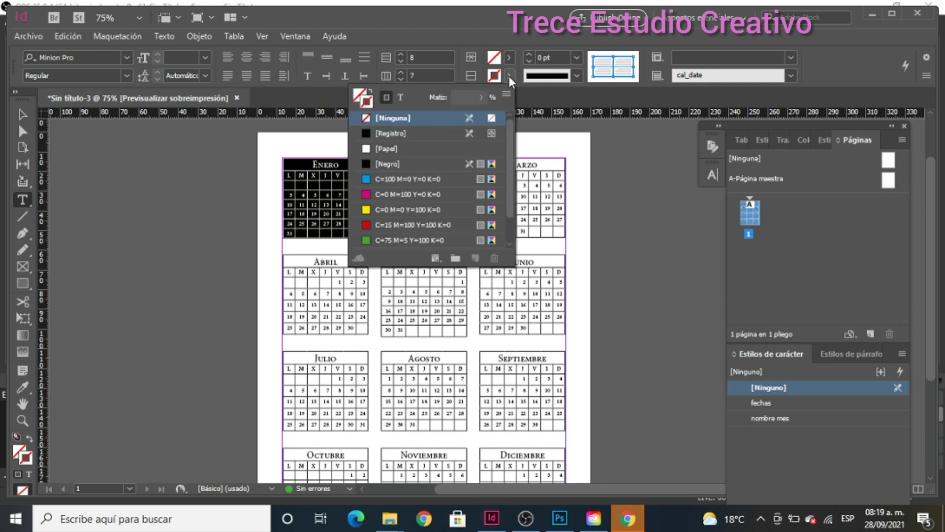
pyautogui.click(414, 117)
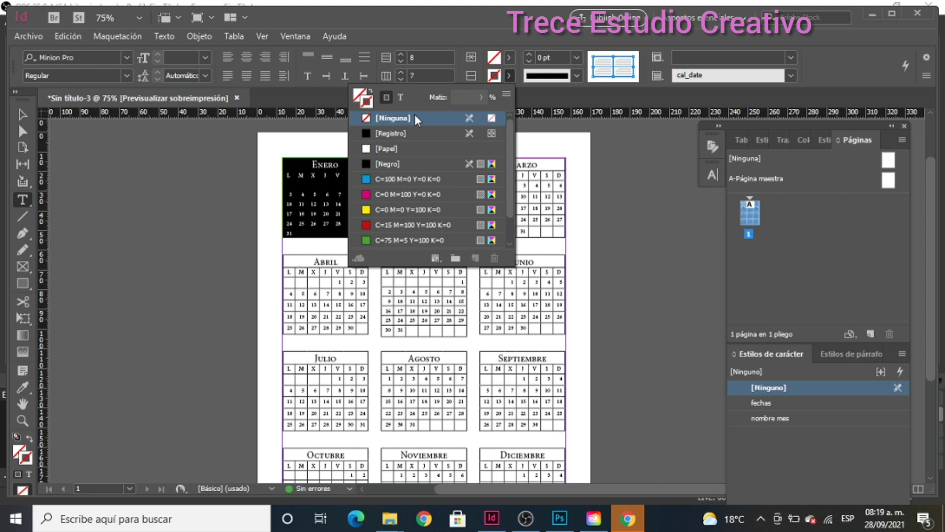
pyautogui.click(322, 233)
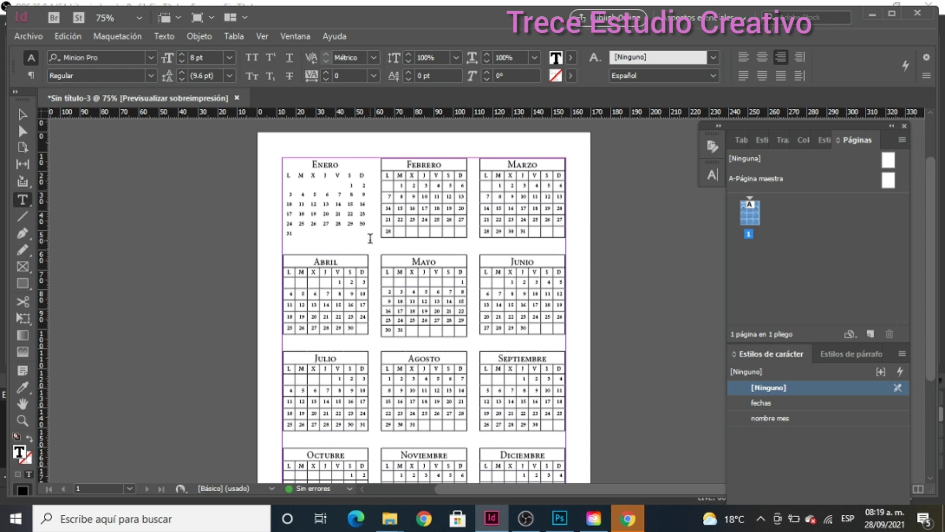
# Set the stroke colour of Febrero's whole table, including the month heading, to [Ninguna]
pyautogui.moveTo(388, 164); pyautogui.dragTo(460, 247)
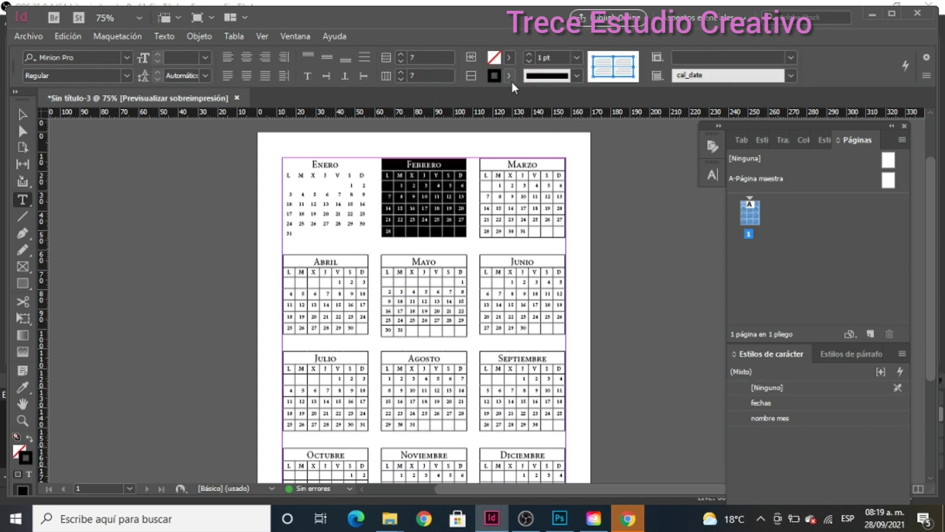
pyautogui.click(509, 76)
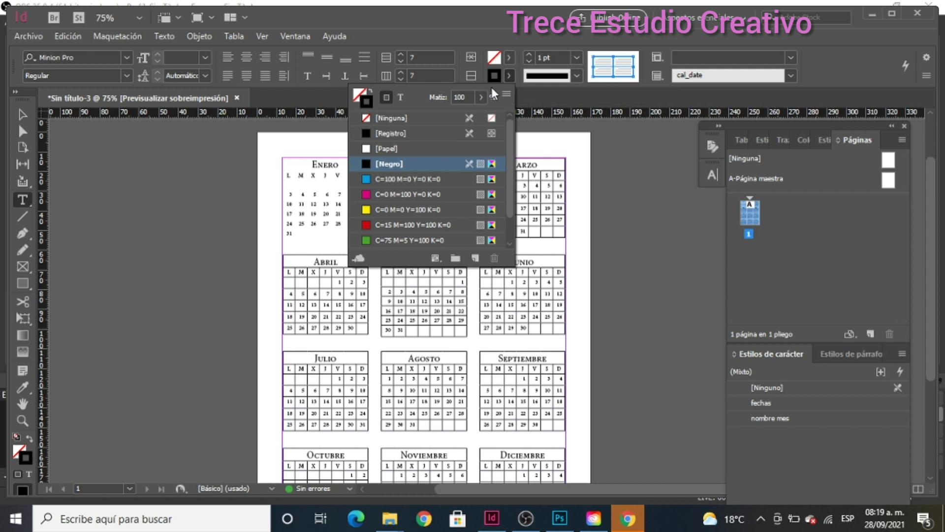
pyautogui.click(382, 119)
pyautogui.click(518, 184)
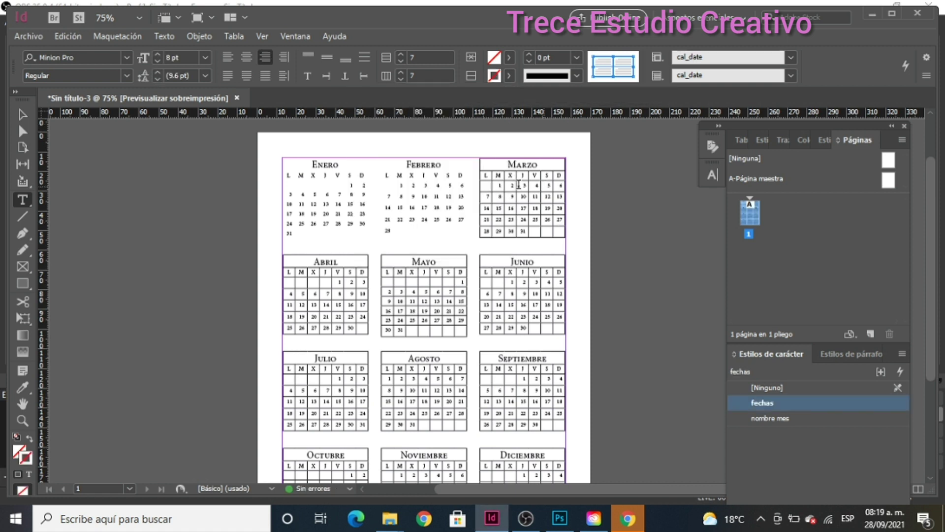
# Set the stroke colour of the whole Marzo and Abril tables, including their month headings, to [Ninguna]
pyautogui.moveTo(483, 163); pyautogui.dragTo(557, 232)
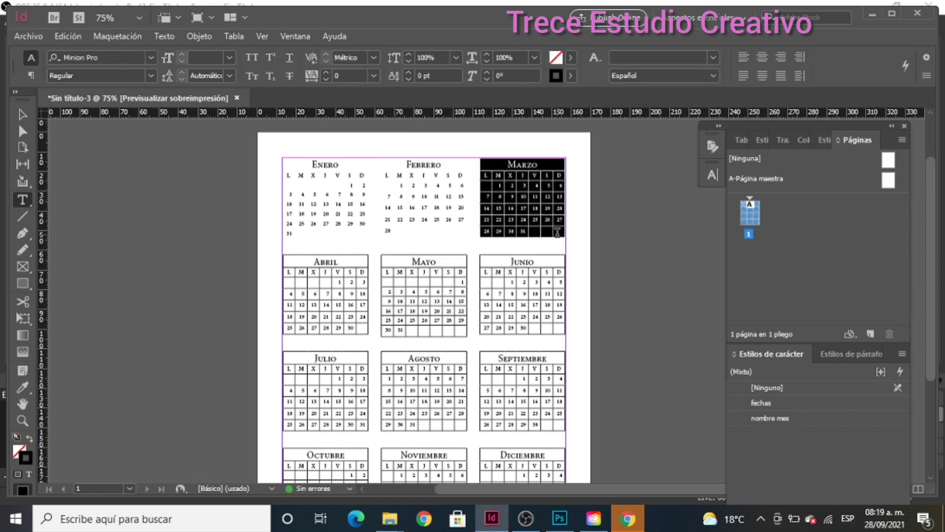
pyautogui.click(508, 76)
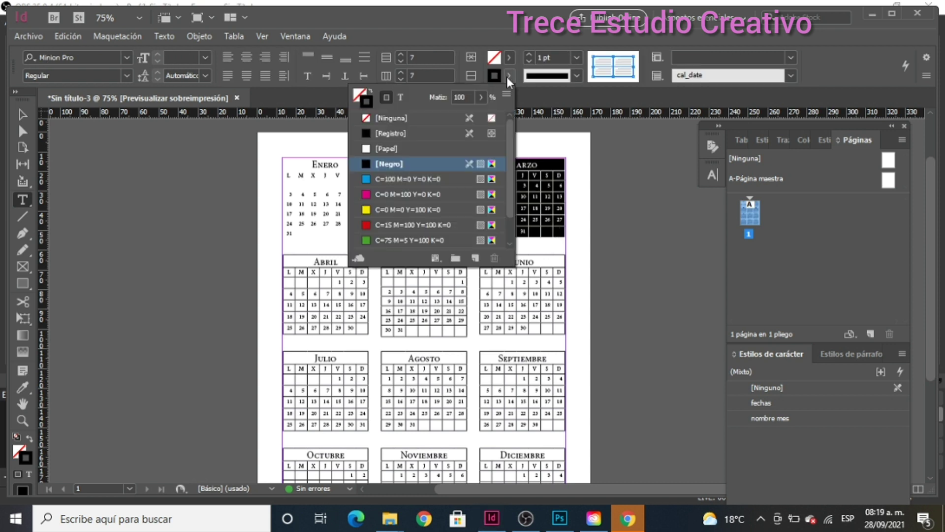
pyautogui.click(409, 120)
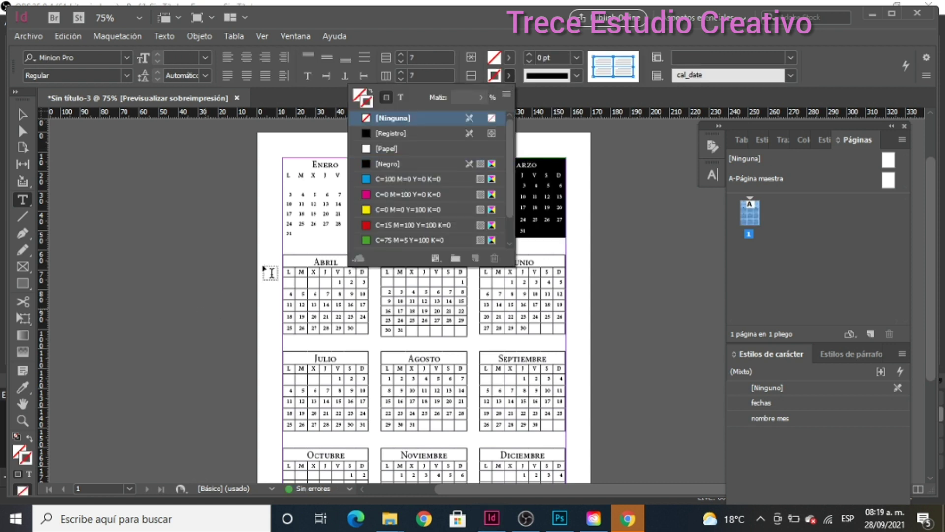
pyautogui.click(286, 258)
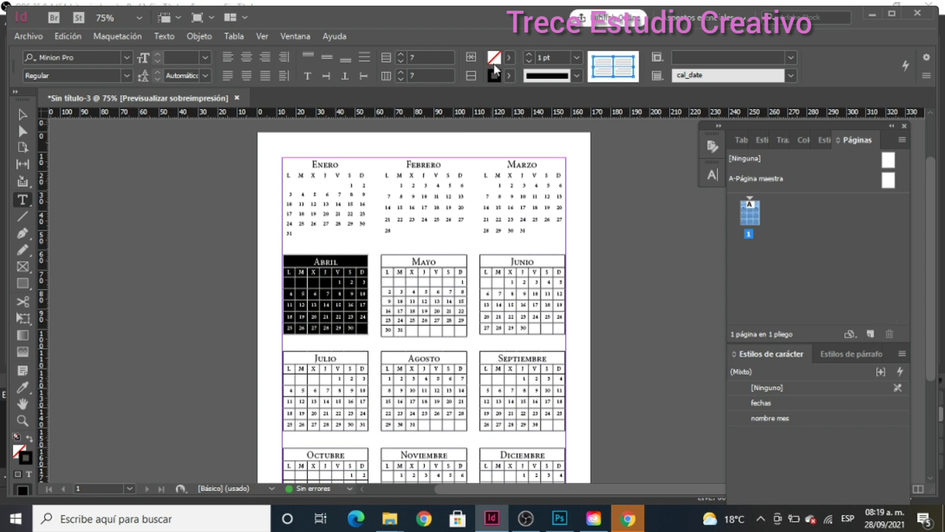
pyautogui.click(508, 75)
pyautogui.click(405, 119)
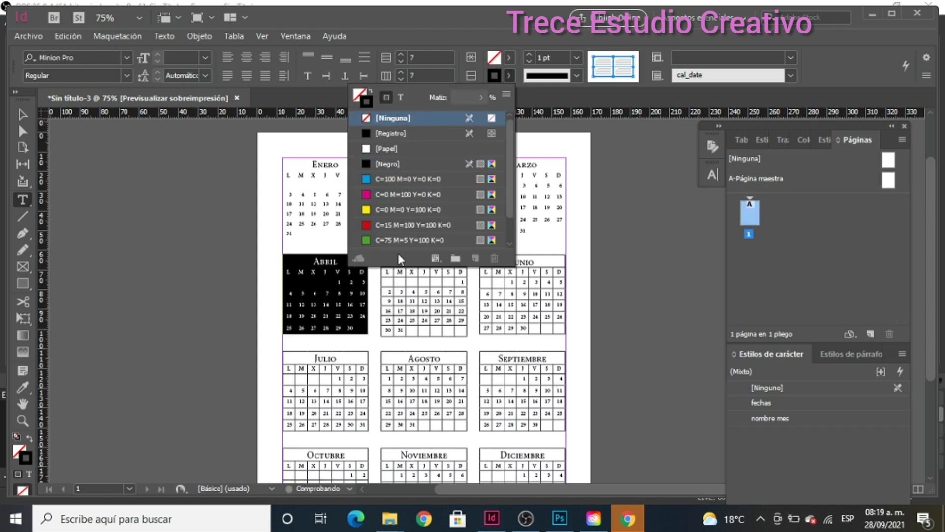
# Set the stroke colour of the whole Mayo, Junio, Julio and Septiembre tables to [Ninguna]
pyautogui.click(387, 276)
pyautogui.click(286, 355)
pyautogui.click(508, 75)
pyautogui.click(483, 355)
pyautogui.click(508, 76)
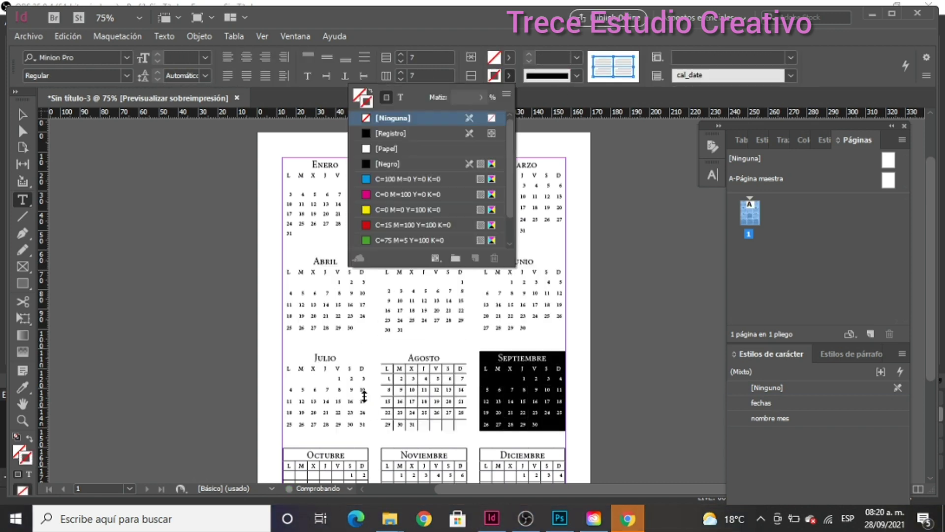
# Remove the remaining borders of Agosto, Octubre, Noviembre and Diciembre by setting their tables' stroke colour to [Ninguna]
pyautogui.scroll(-3, 423, 296)
pyautogui.click(384, 301)
pyautogui.click(508, 75)
pyautogui.click(391, 118)
pyautogui.click(579, 323)
# Add a text frame about 75 x 8.5 mm in the page's upper margin, above the months, reading "Calendario 2022"
pyautogui.scroll(5, 560, 310)
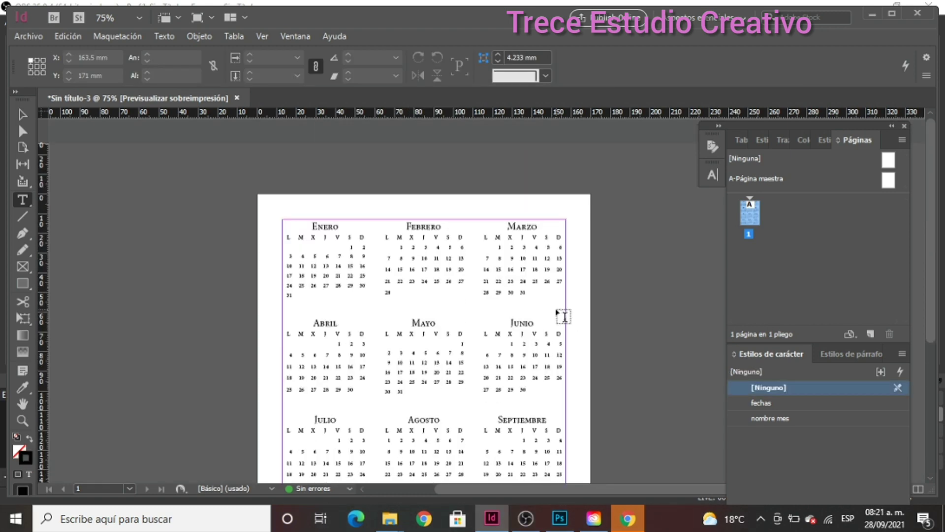
pyautogui.scroll(-5, 564, 316)
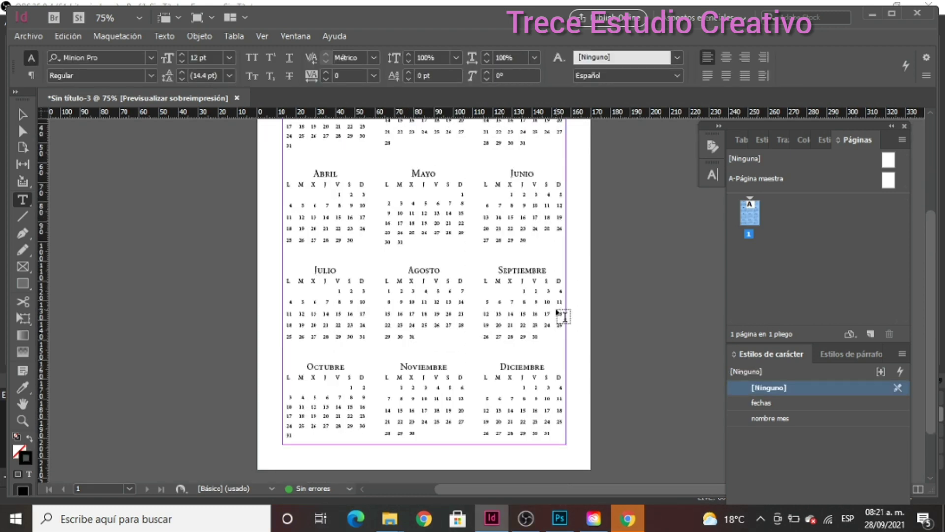
pyautogui.scroll(5, 526, 299)
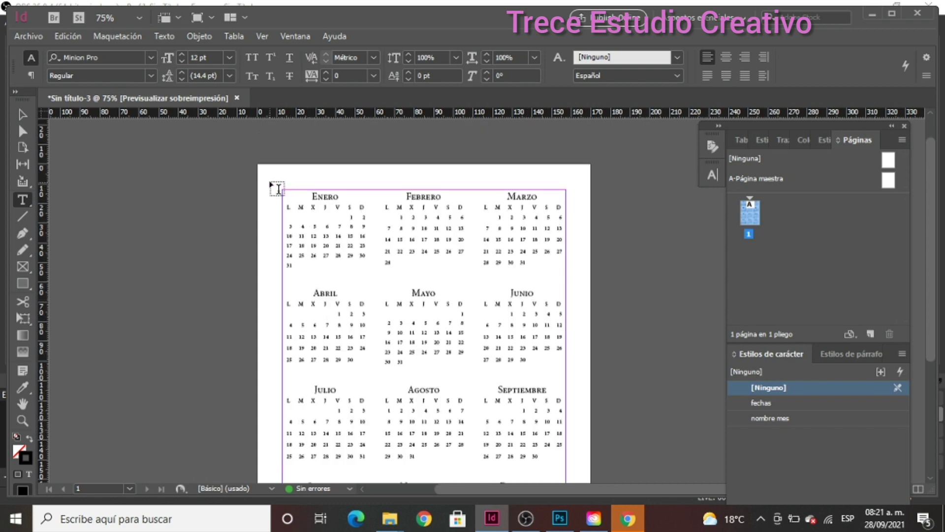
pyautogui.scroll(-5, 281, 186)
pyautogui.scroll(5, 282, 185)
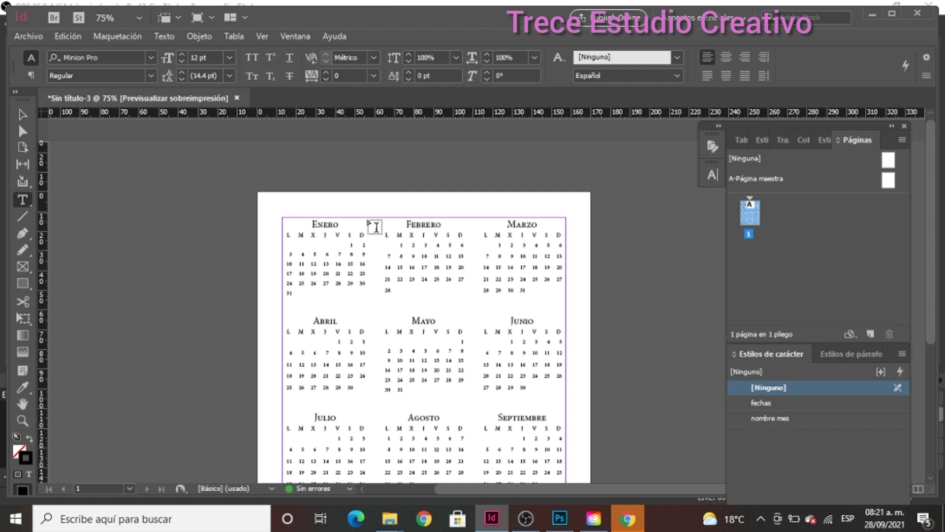
pyautogui.click(24, 199)
pyautogui.moveTo(352, 200); pyautogui.dragTo(497, 213)
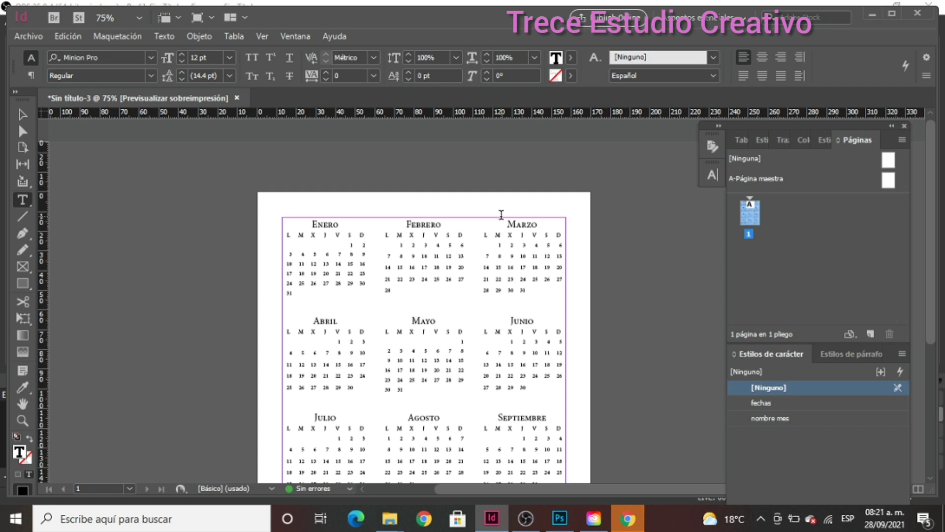
pyautogui.write('Calendario')
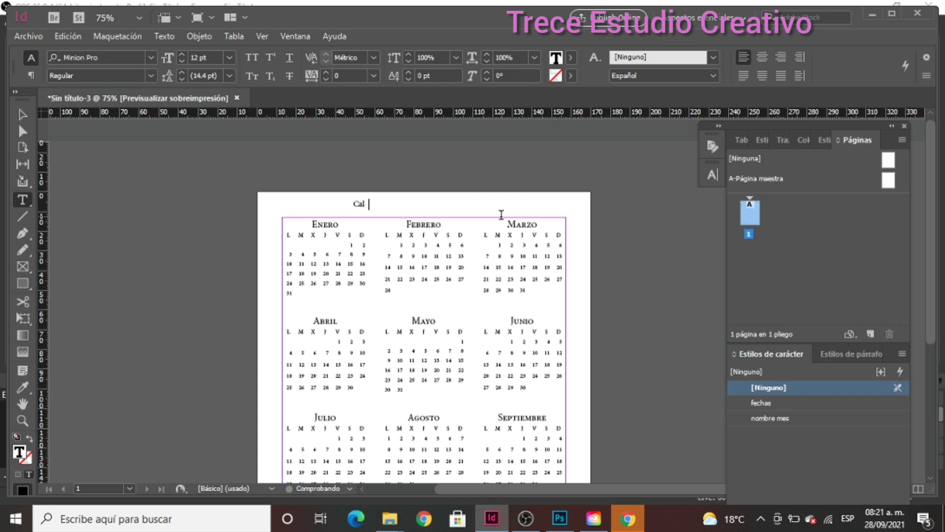
pyautogui.write('2022')
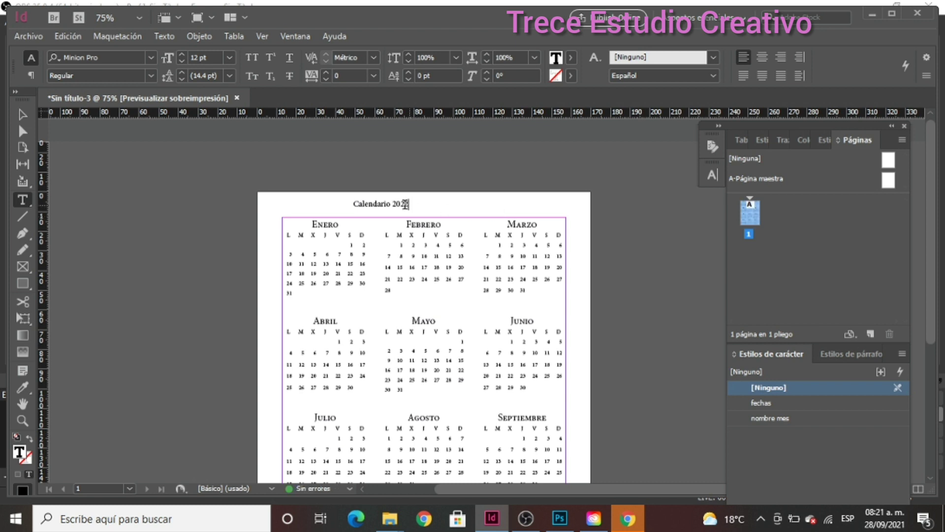
# Set the font of the whole "Calendario 2022" title to Tomatoes
pyautogui.moveTo(409, 204); pyautogui.dragTo(318, 206)
pyautogui.click(108, 58)
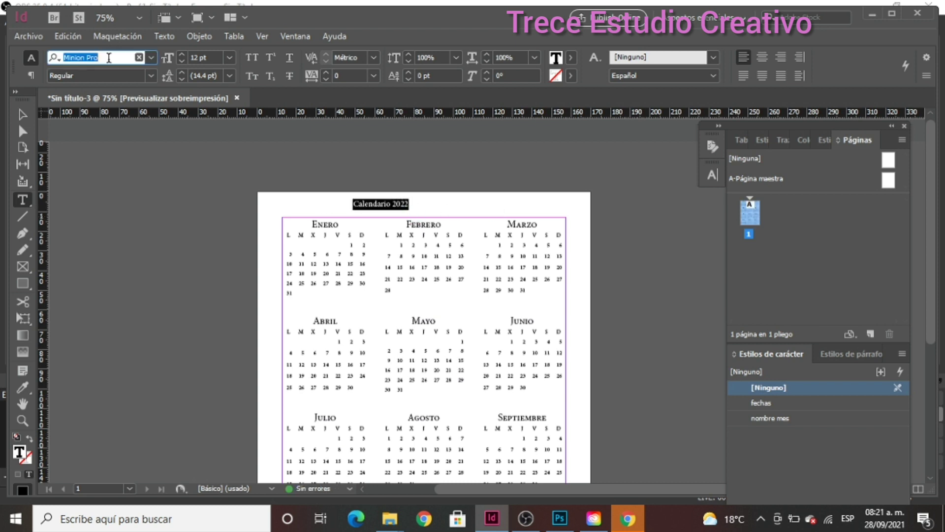
pyautogui.write('toma')
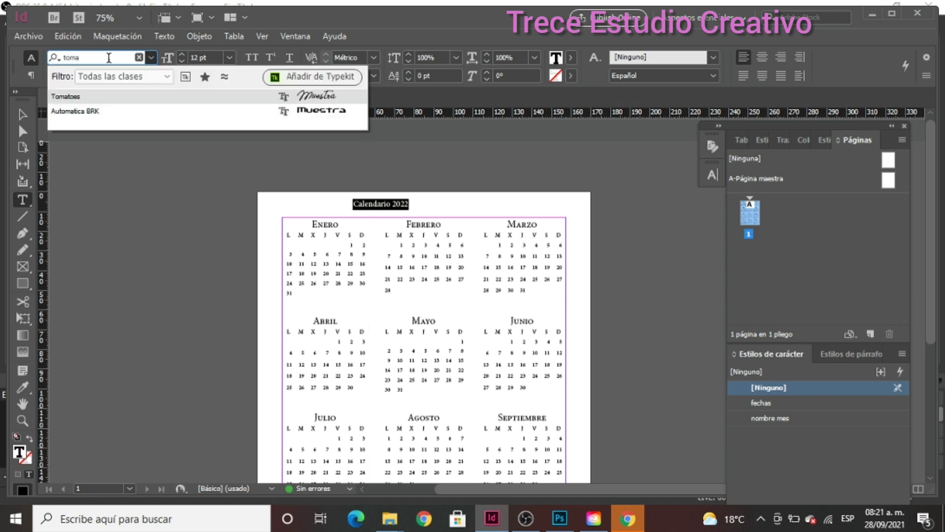
pyautogui.click(84, 97)
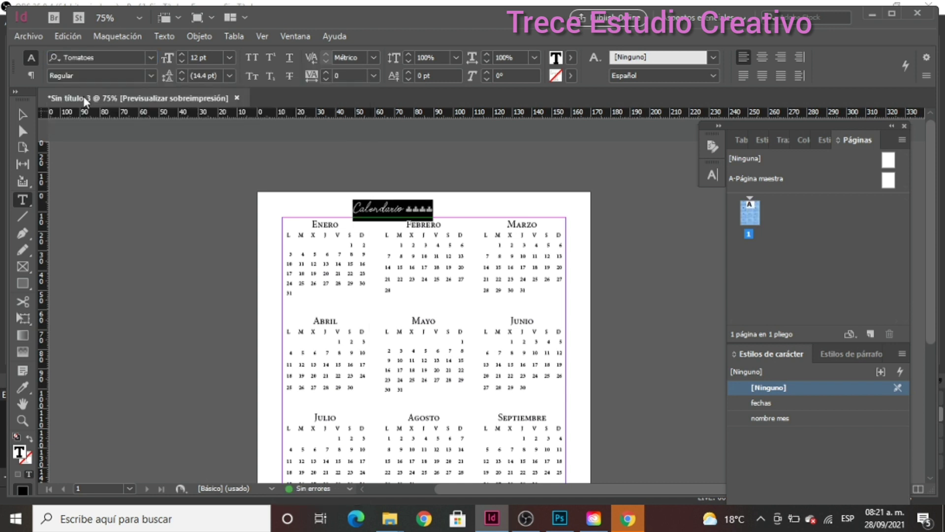
# Set the font of the year 2022 in the title to Microsoft New Tai Lue
pyautogui.click(405, 207)
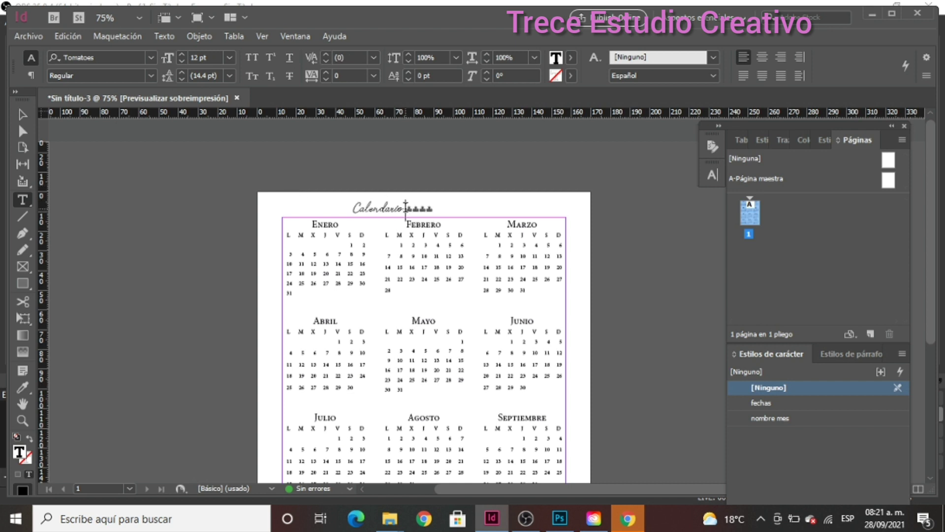
pyautogui.moveTo(405, 208); pyautogui.dragTo(434, 208)
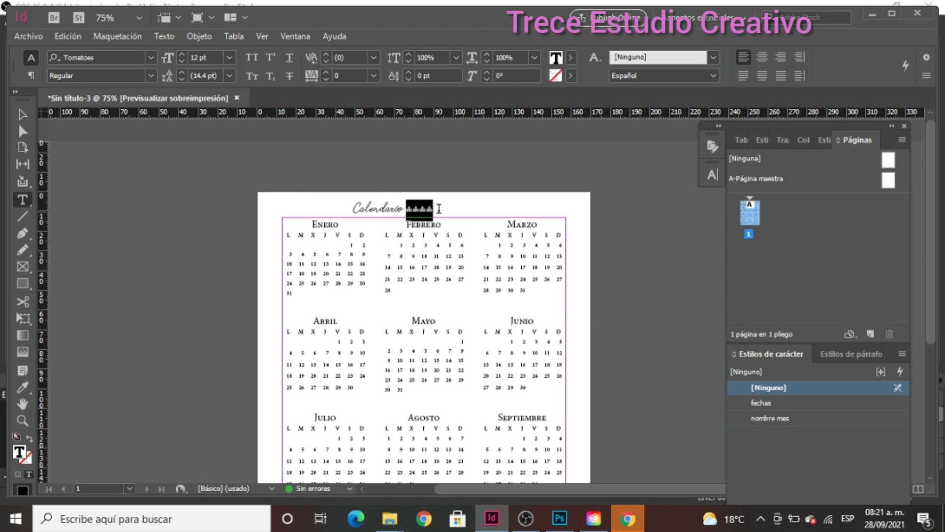
pyautogui.click(150, 57)
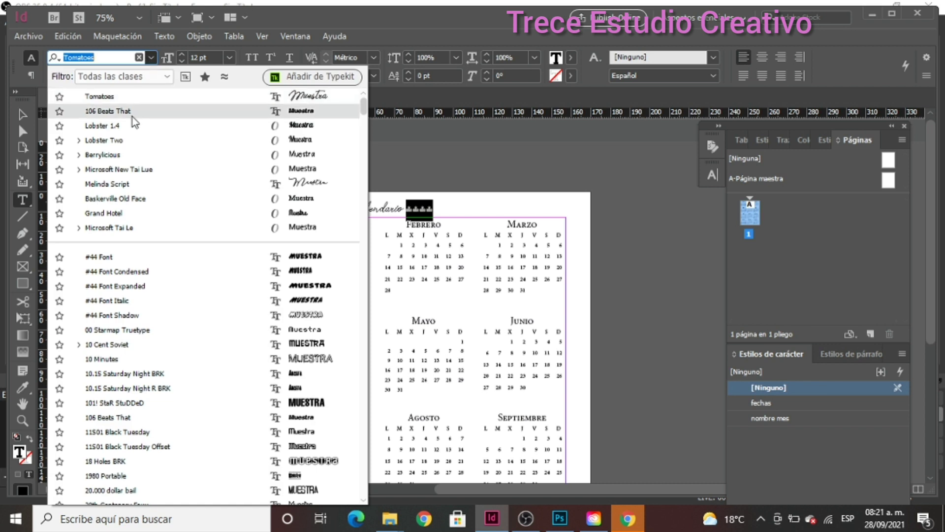
pyautogui.click(109, 169)
pyautogui.press('Return')
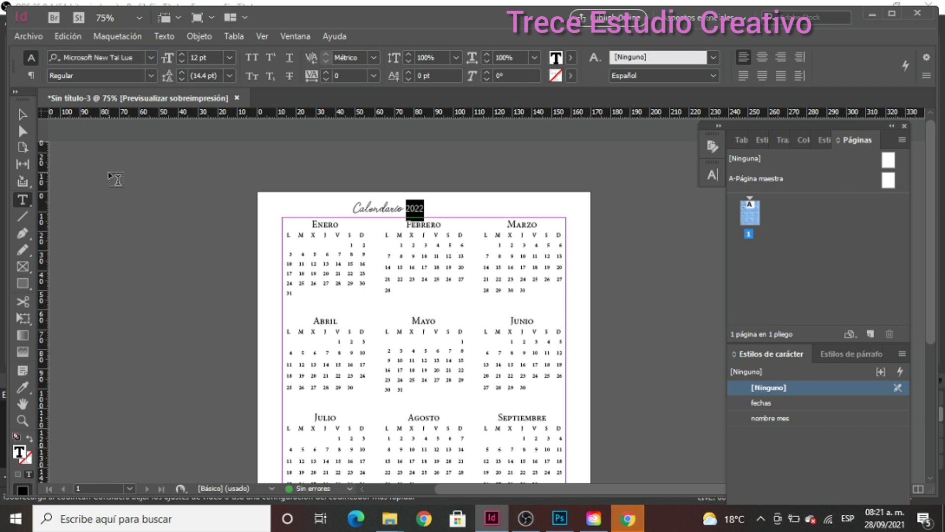
pyautogui.hotkey('ctrl', 'shift', 'a')
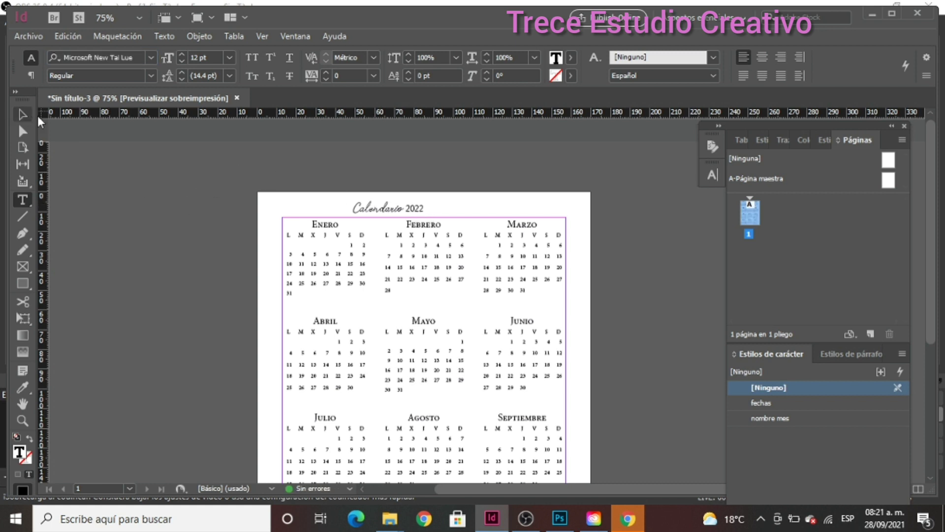
# Move the title's text frame to about X 62.5 mm, Y 4.5 mm so the title is centred above the months
pyautogui.click(23, 115)
pyautogui.click(389, 202)
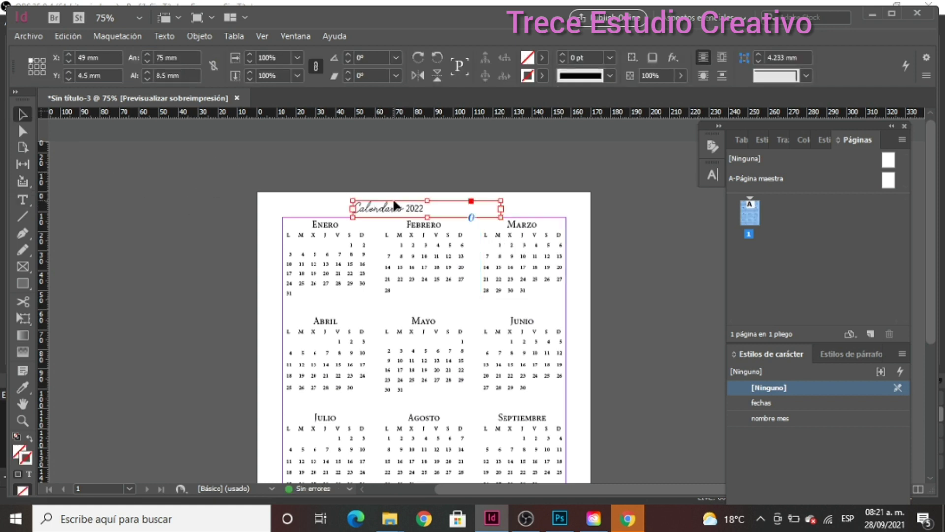
pyautogui.moveTo(393, 203); pyautogui.dragTo(422, 202)
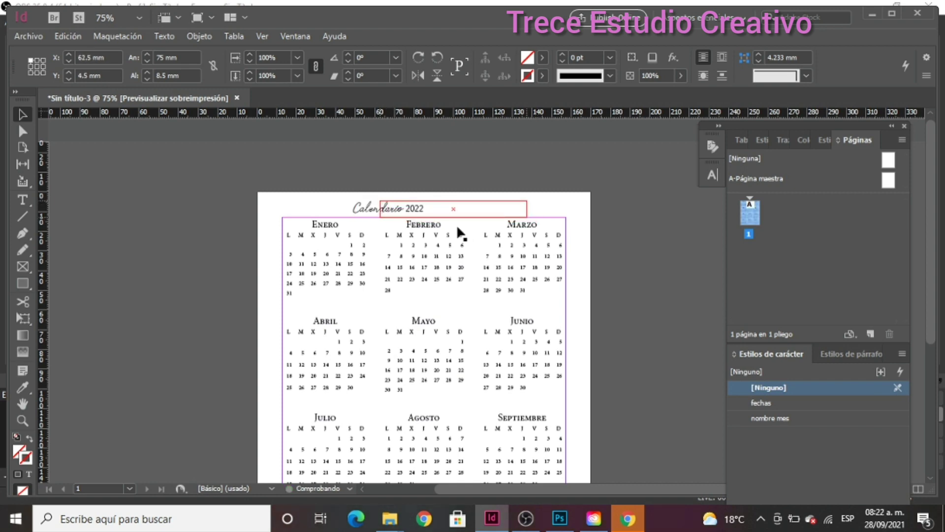
pyautogui.moveTo(457, 226); pyautogui.dragTo(445, 199)
pyautogui.click(569, 247)
# Look over the whole calendar page, from the title down to the last row of months
pyautogui.scroll(-3, 569, 248)
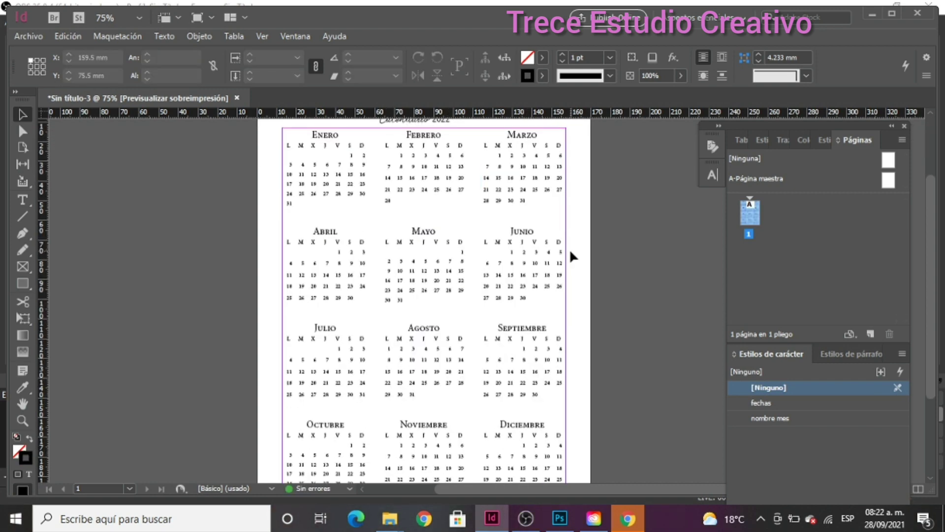
pyautogui.scroll(-3, 570, 252)
pyautogui.scroll(5, 559, 269)
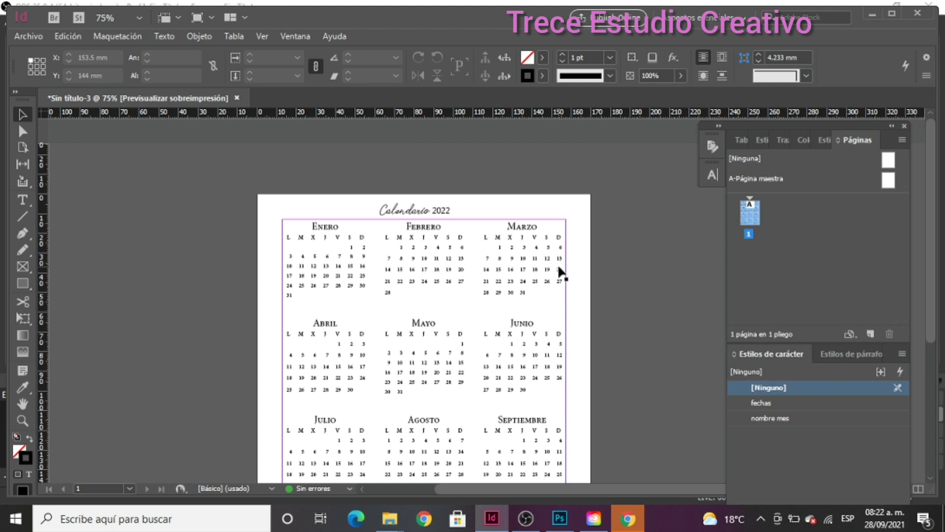
pyautogui.scroll(-1, 559, 272)
pyautogui.scroll(-2, 559, 269)
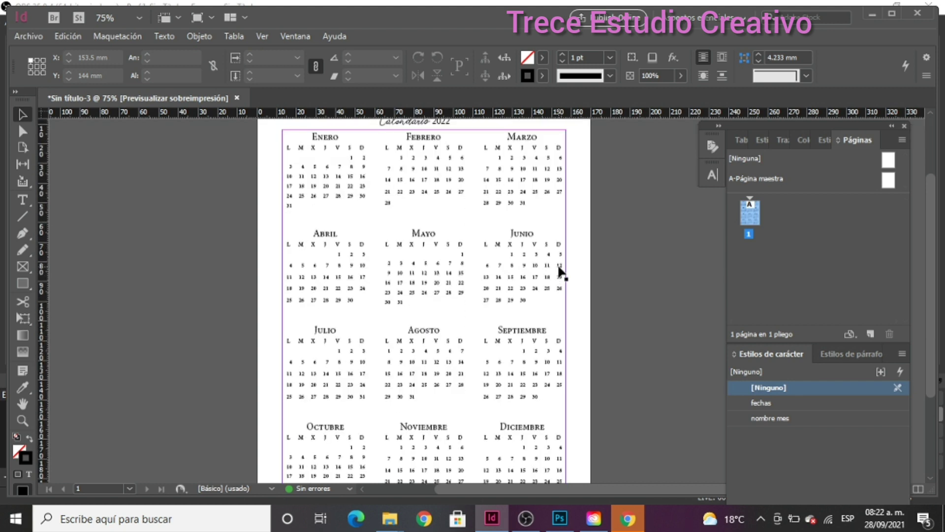
pyautogui.scroll(1, 560, 269)
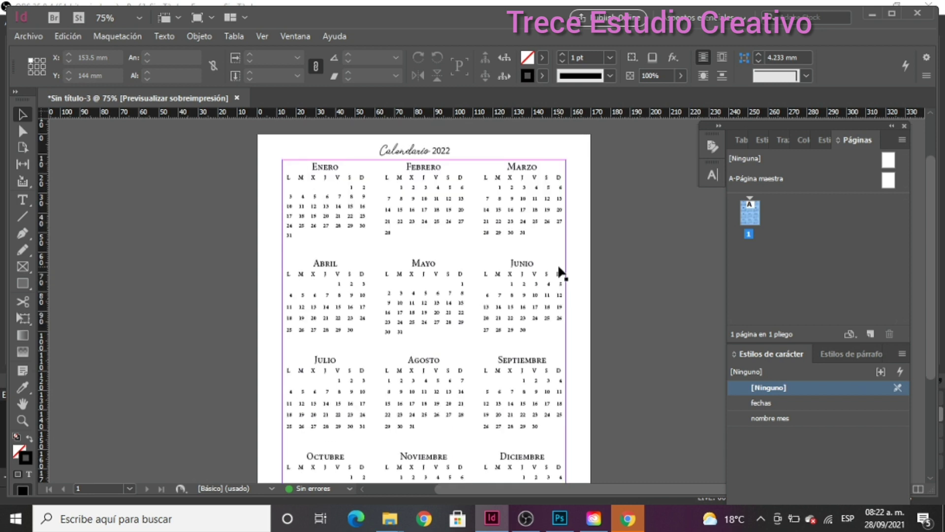